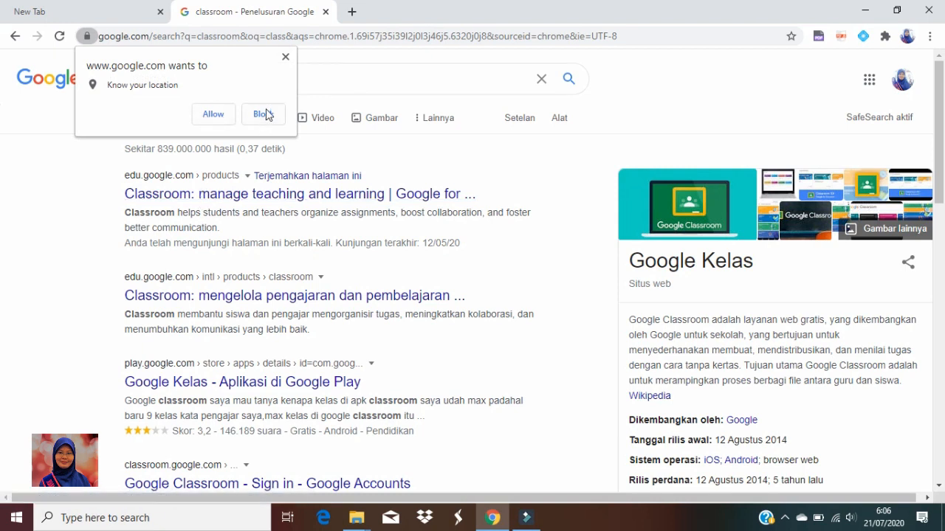
# Open Google Classroom through a web search for "google classroom" and continue with the signed-in account
pyautogui.click(285, 57)
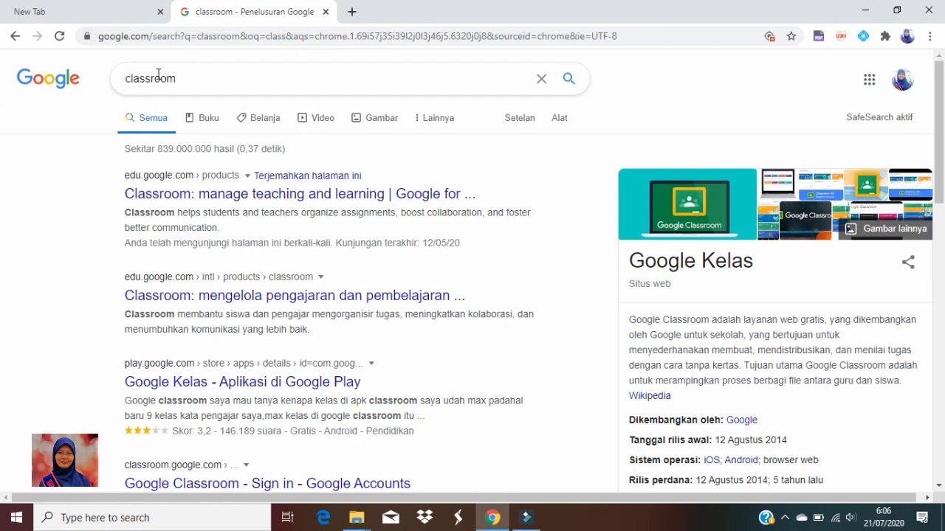
pyautogui.click(130, 79)
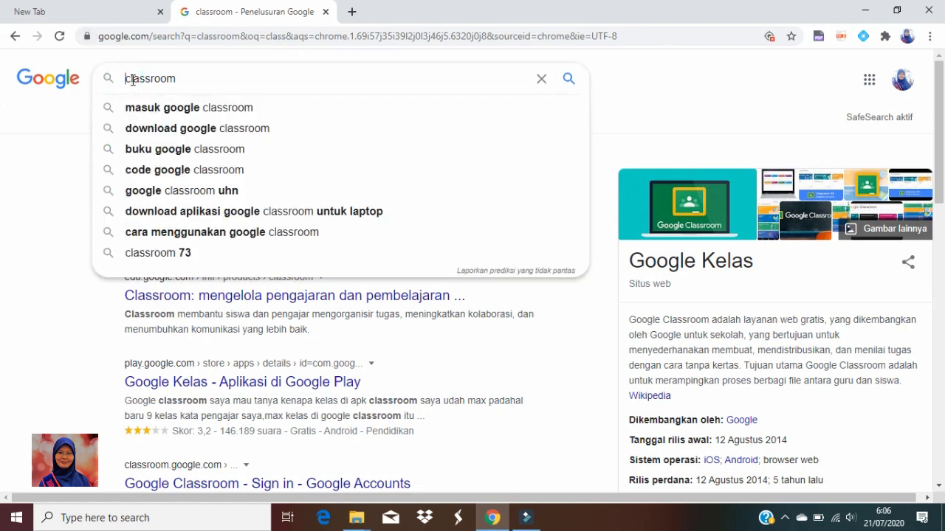
pyautogui.write('goog')
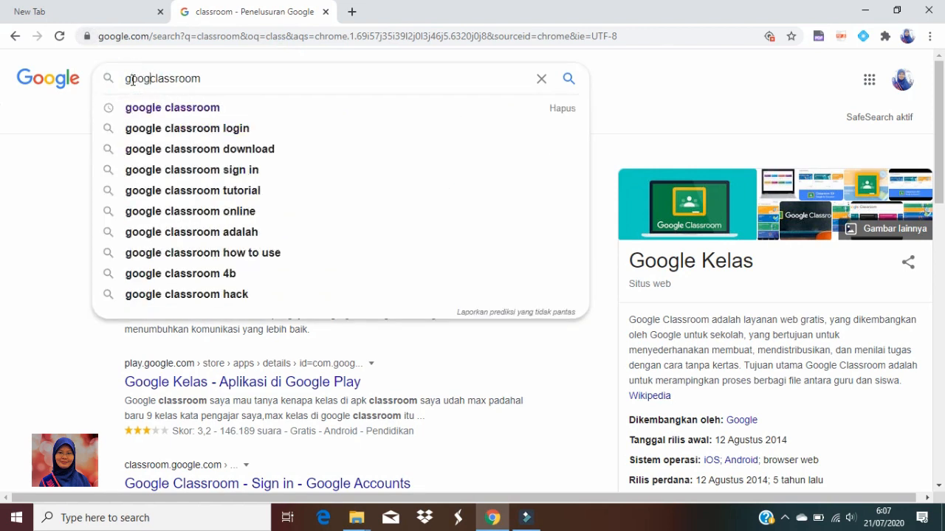
pyautogui.click(148, 107)
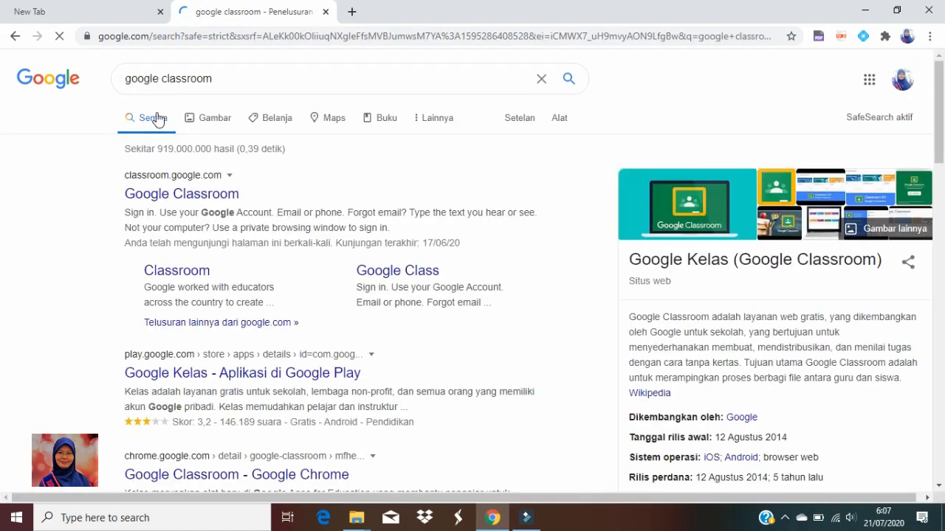
pyautogui.click(226, 195)
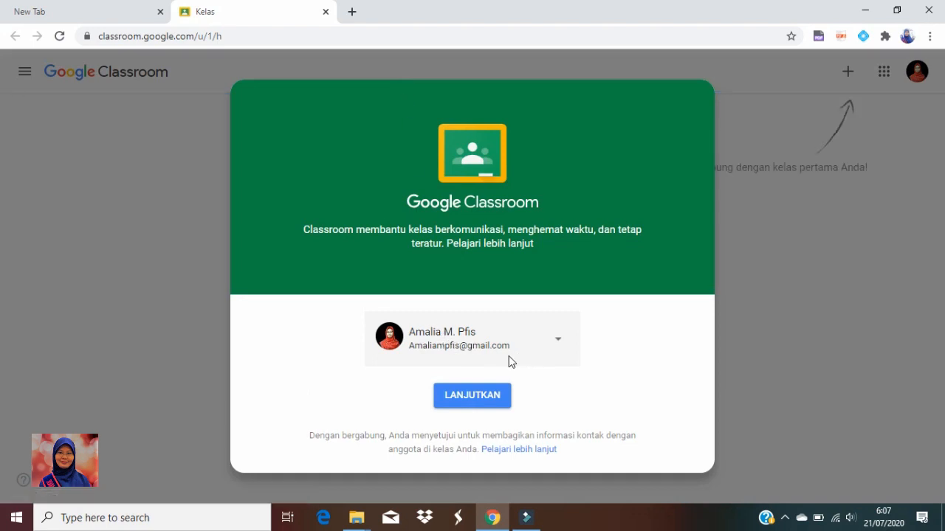
pyautogui.click(482, 402)
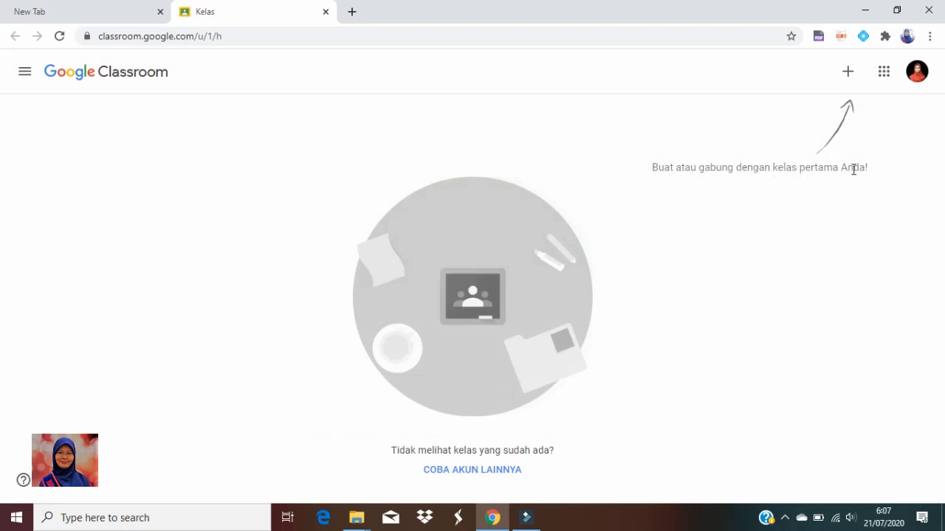
# Start creating a new class and accept the notice about not using Classroom at a school with students
pyautogui.click(847, 71)
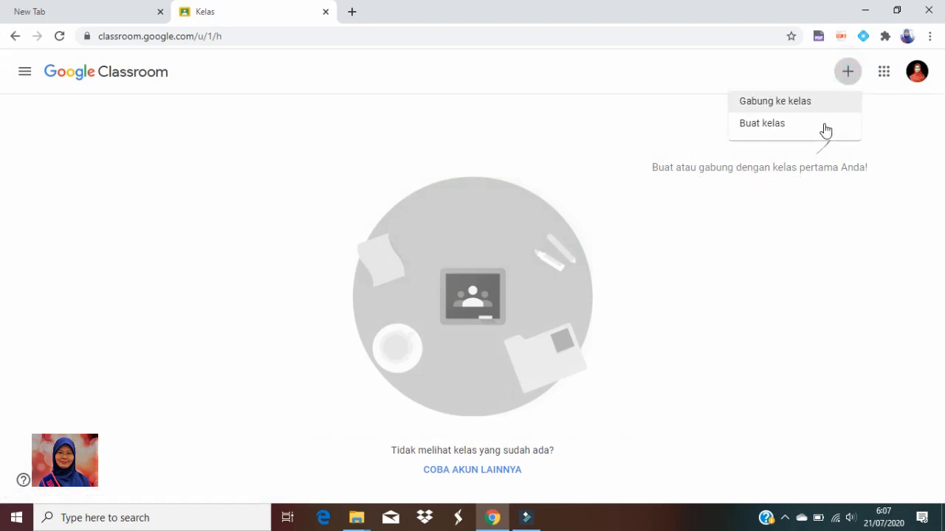
pyautogui.click(762, 126)
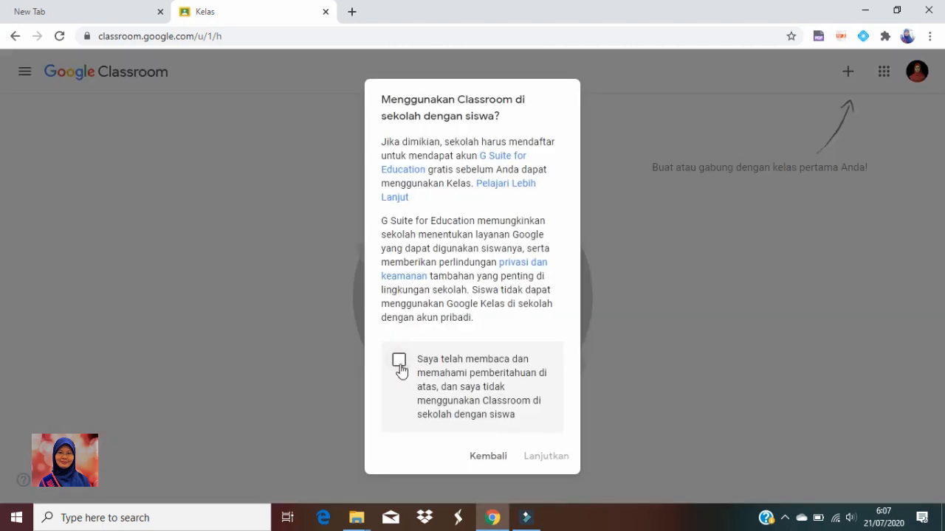
pyautogui.click(399, 362)
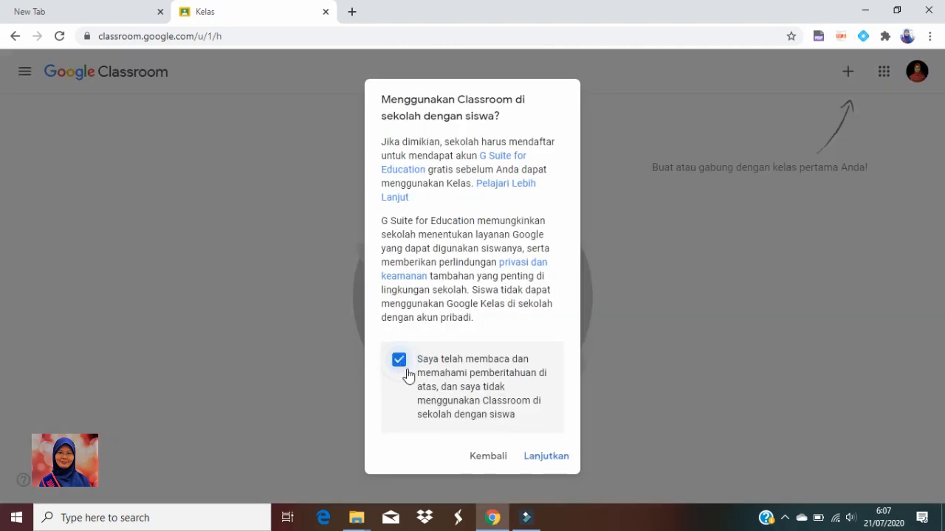
pyautogui.click(547, 459)
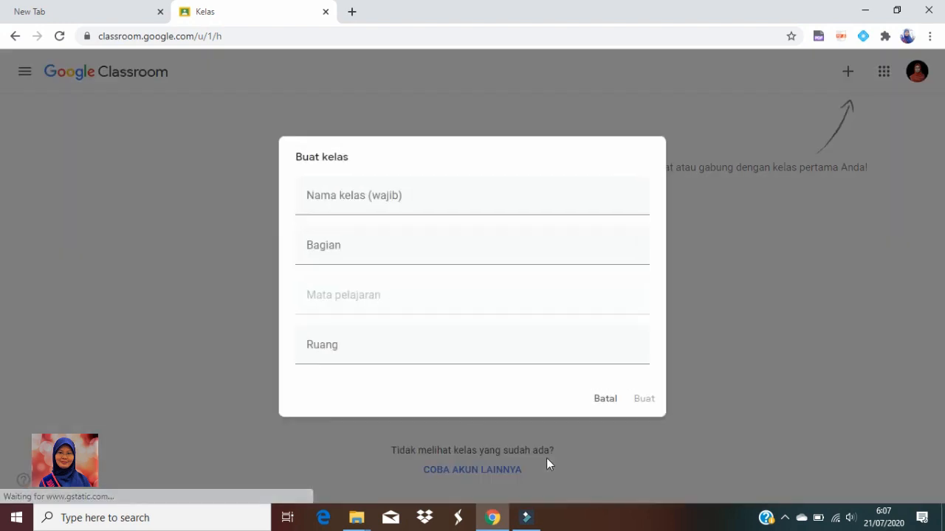
# Name the new class "X IPA 1" in capital letters
pyautogui.write('x ipa 1')
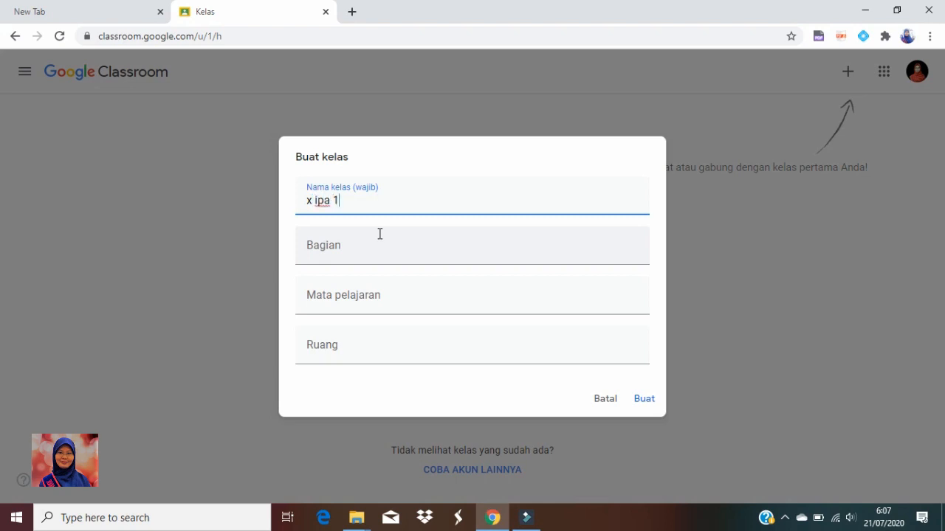
pyautogui.press('BackSpace')
pyautogui.press('BackSpace')
pyautogui.press('BackSpace')
pyautogui.press('BackSpace')
pyautogui.press('BackSpace')
pyautogui.write('X')
# Set the subject to FISIKA, the section to the teacher's name and the room to 1, and create the class
pyautogui.click(330, 307)
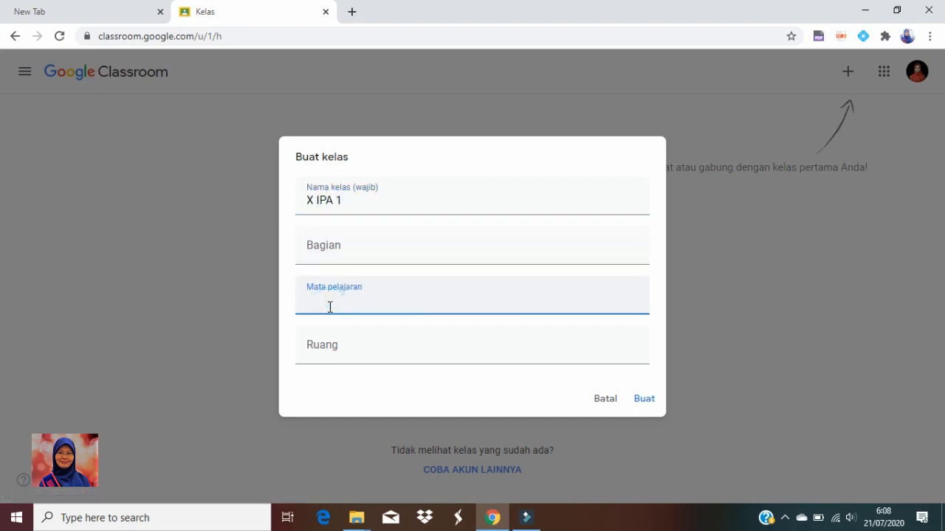
pyautogui.write('FISIKA')
pyautogui.click(334, 262)
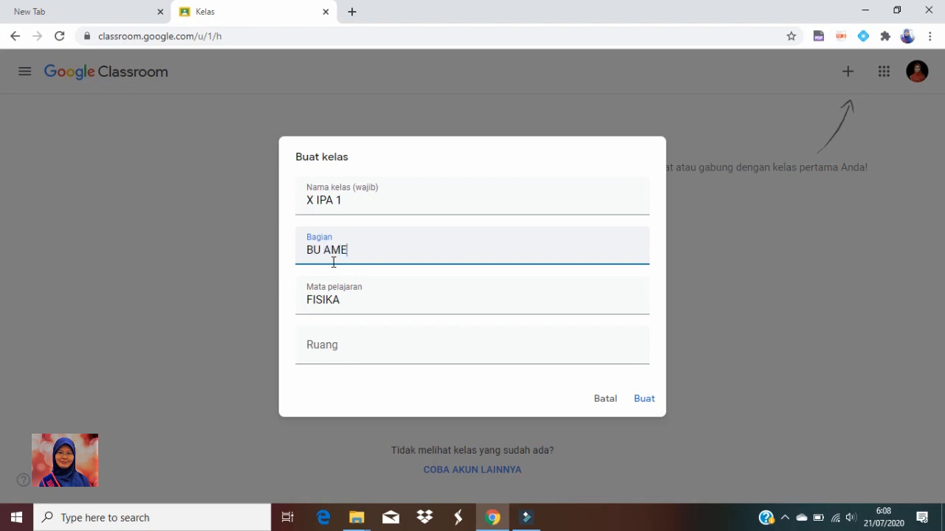
pyautogui.click(321, 343)
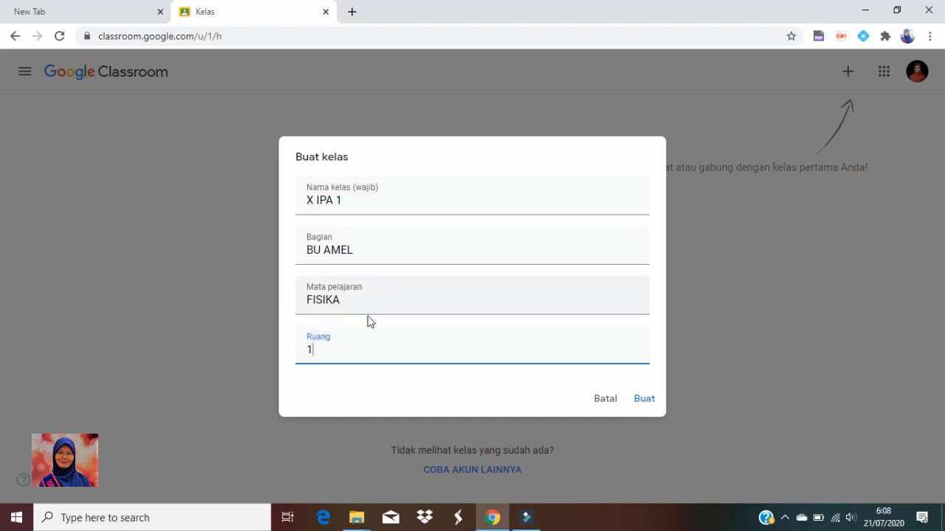
pyautogui.click(641, 402)
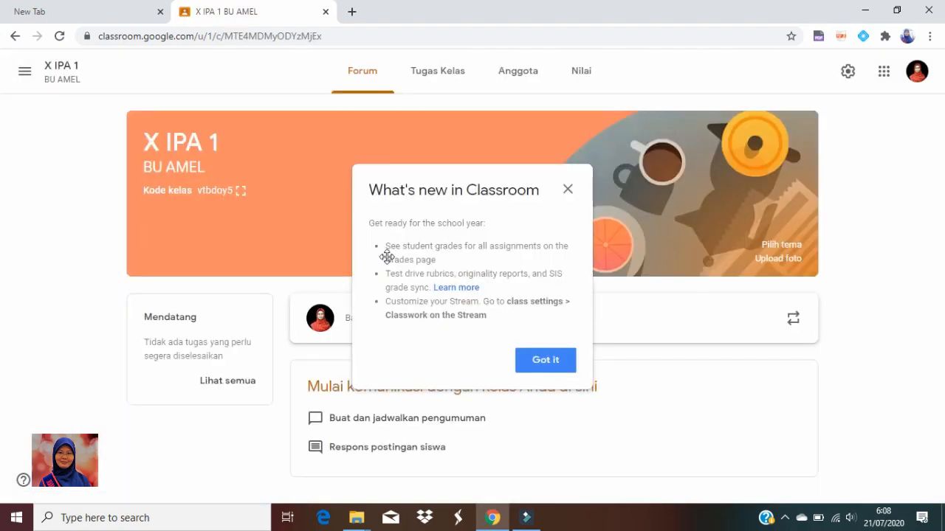
pyautogui.click(547, 363)
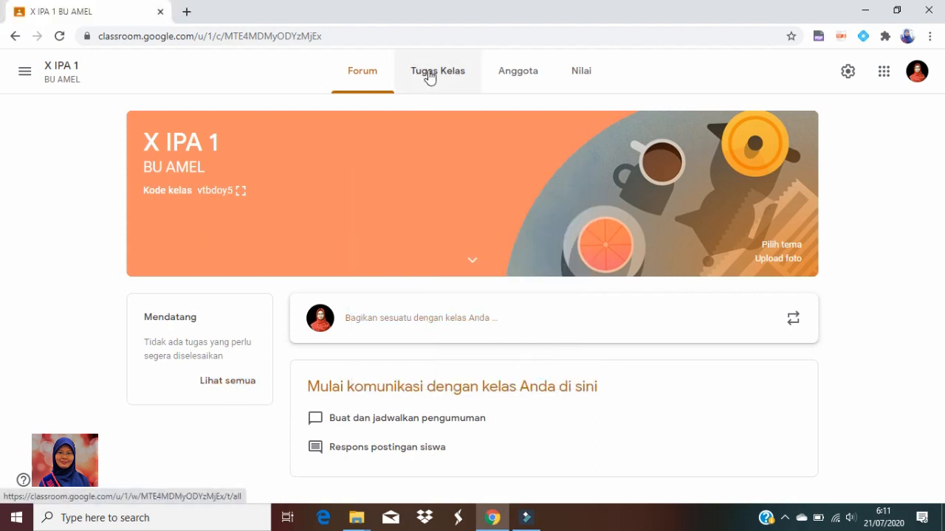
# Start a new material post in the class's classwork and dismiss the scheduling introduction
pyautogui.click(429, 77)
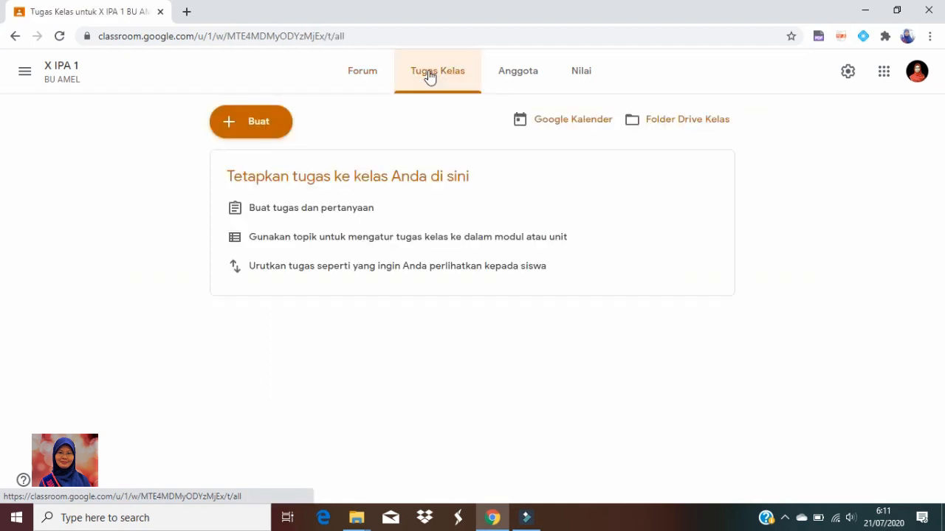
pyautogui.click(260, 123)
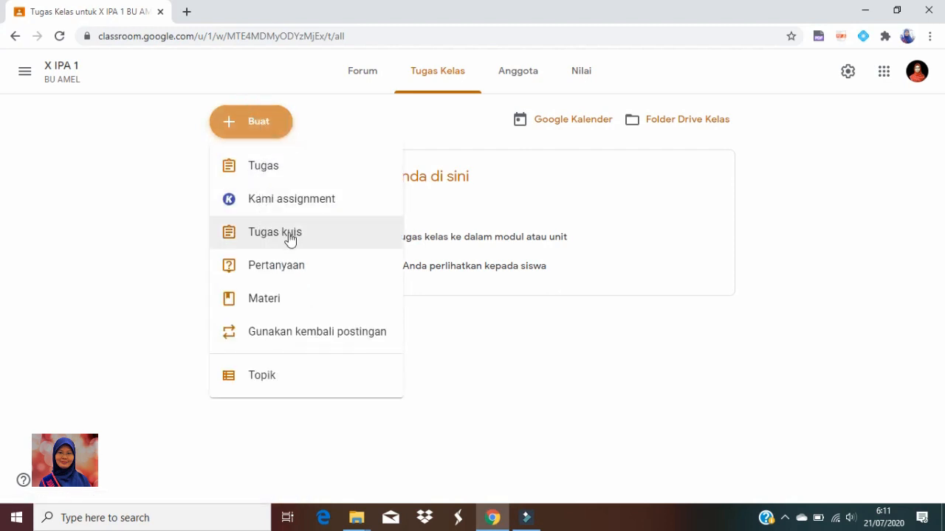
pyautogui.click(264, 305)
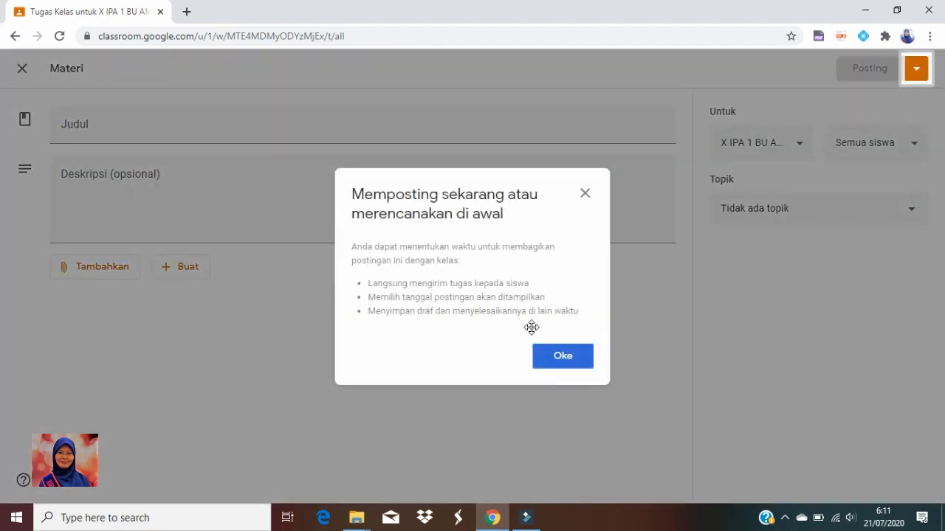
pyautogui.click(544, 359)
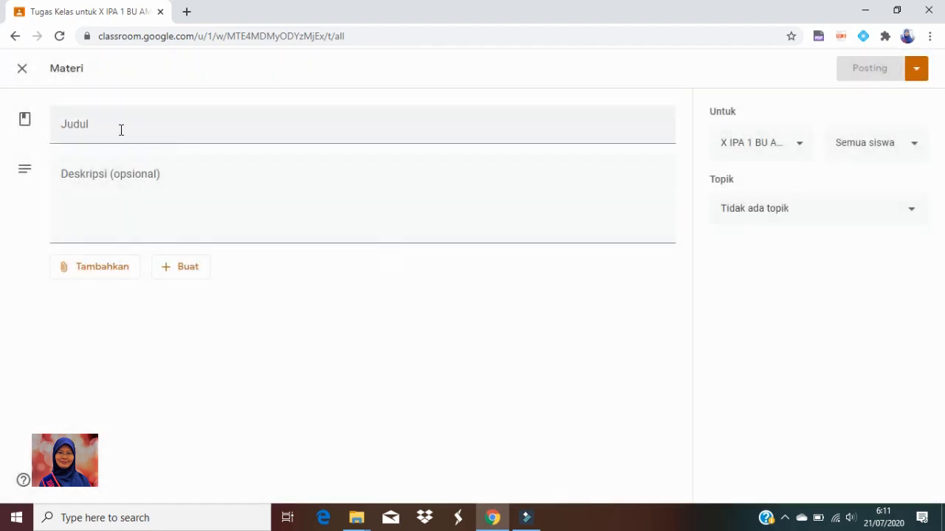
# Title the material "BAB 1 HAKIKAT ILMU FISIKA DAN KESELAMAT KERJA DI LABORATORIUM"
pyautogui.click(115, 127)
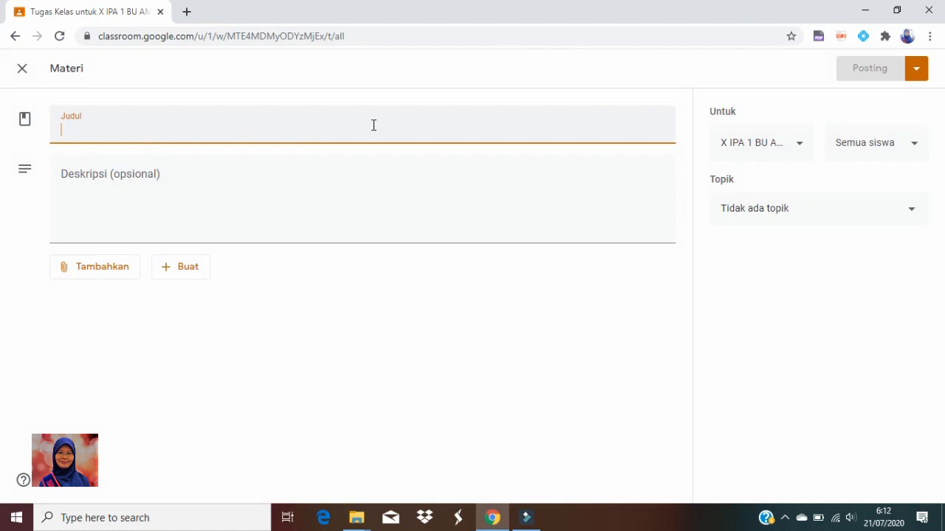
pyautogui.write('BA')
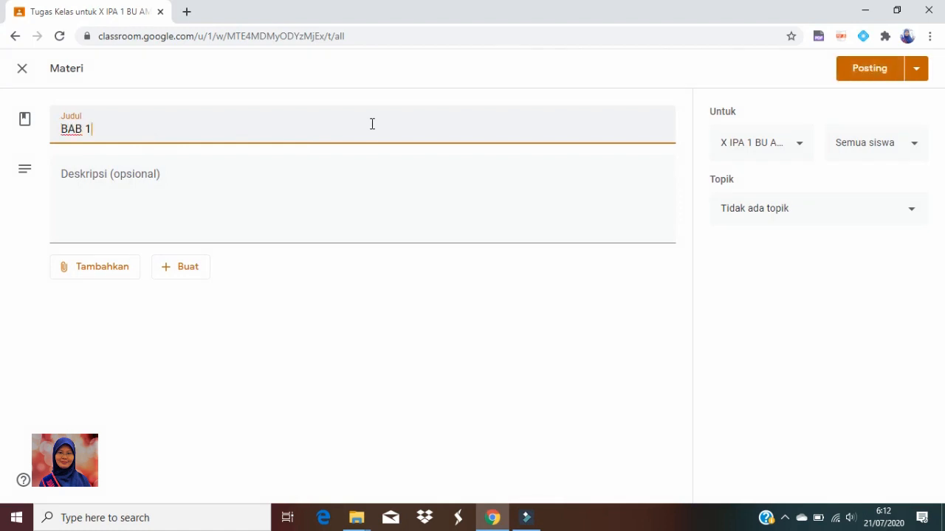
pyautogui.write('B 1 BES')
pyautogui.press('BackSpace')
pyautogui.write('HAHIKAT')
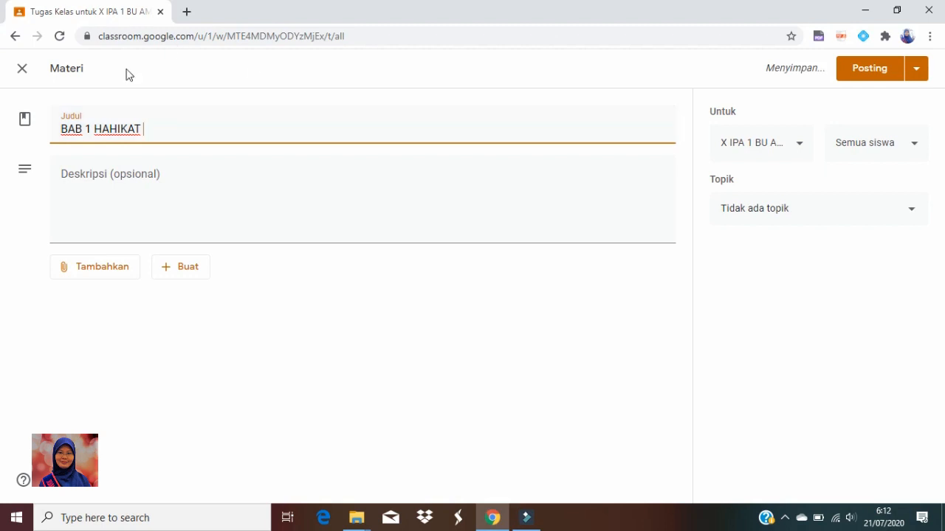
pyautogui.click(117, 129)
pyautogui.press('BackSpace')
pyautogui.write('K')
pyautogui.click(187, 129)
pyautogui.write('ILMU FISIKA DAN KESELAMAT')
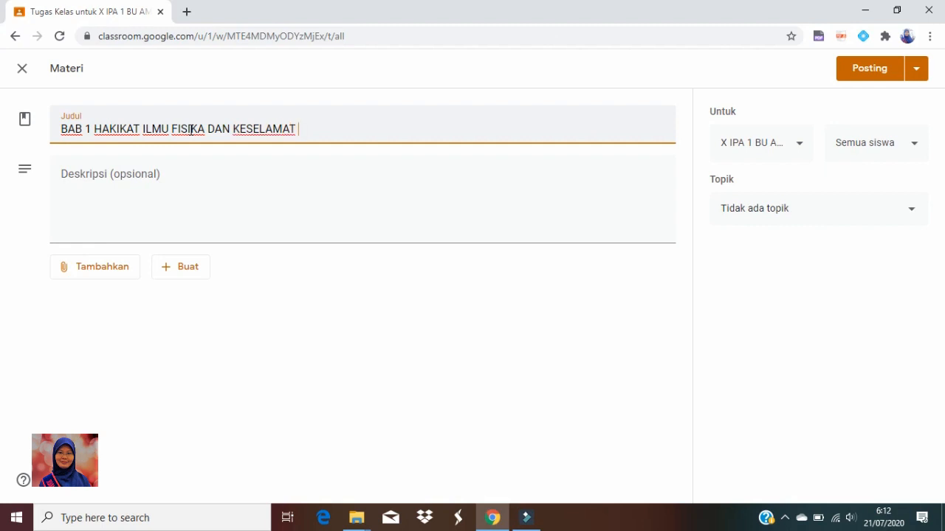
pyautogui.write(' KERJA DI LABORATORIUM')
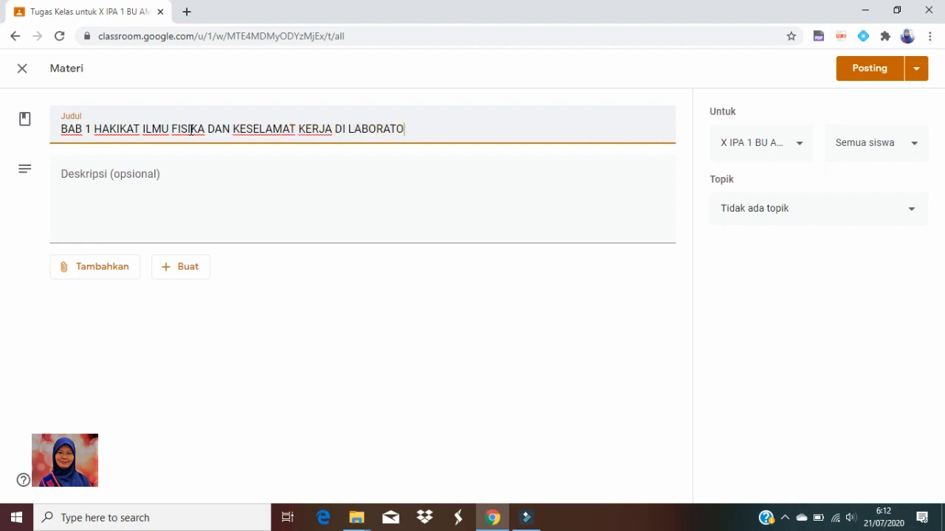
# Copy the title text without "BAB 1" into the material's description
pyautogui.click(82, 177)
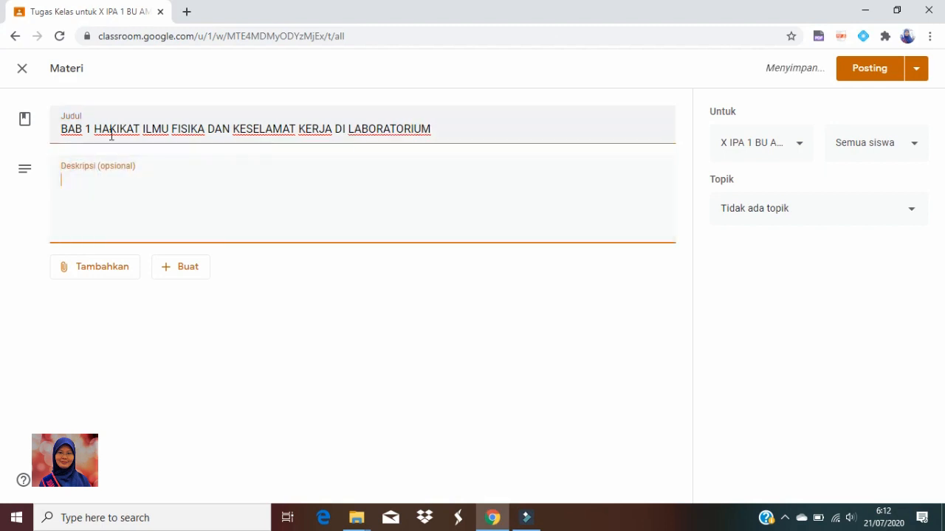
pyautogui.moveTo(94, 129); pyautogui.dragTo(434, 130)
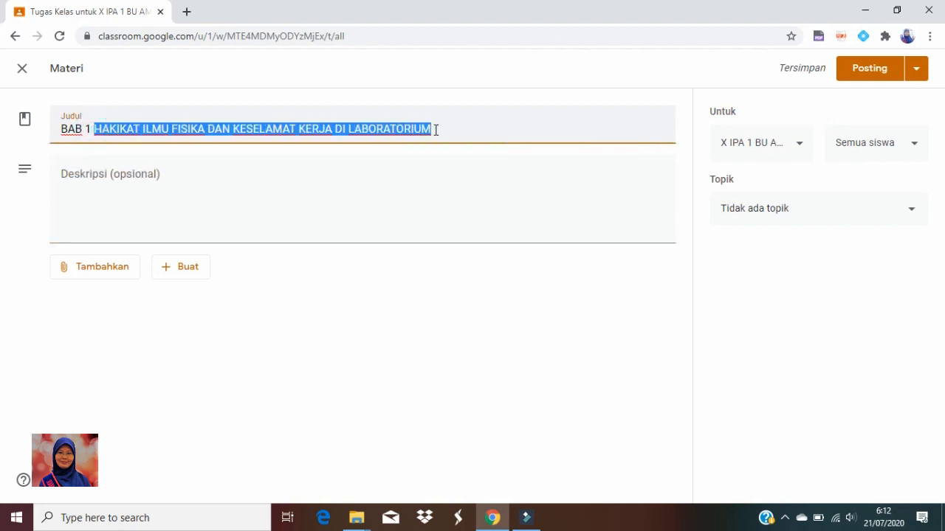
pyautogui.rightClick(433, 130)
pyautogui.click(457, 182)
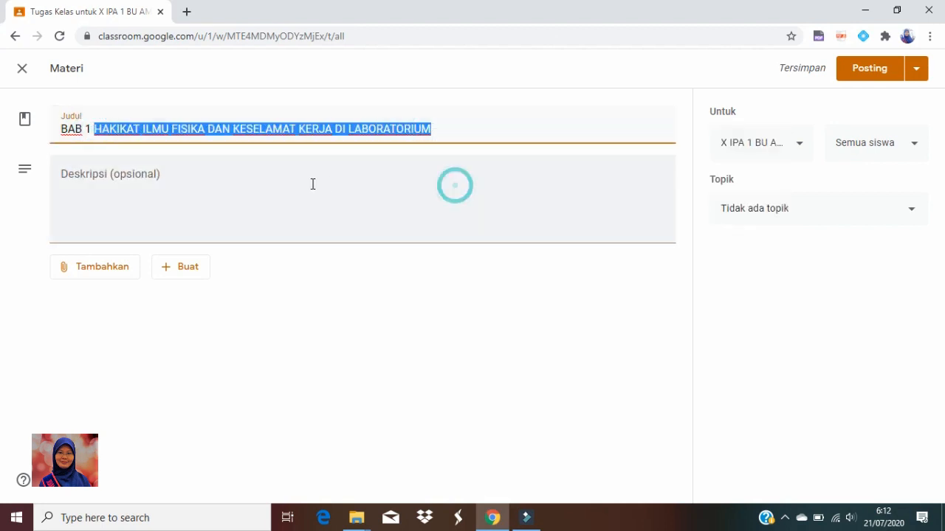
pyautogui.click(302, 184)
pyautogui.rightClick(302, 183)
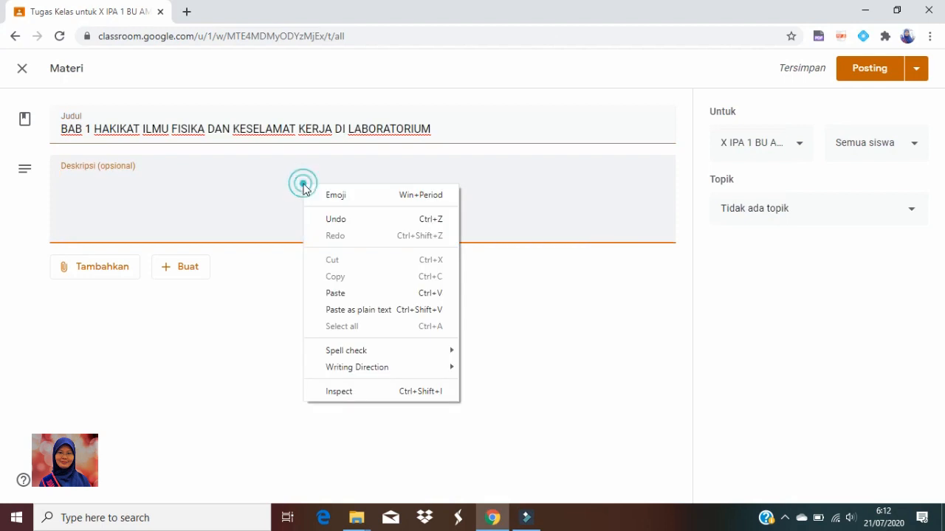
pyautogui.click(344, 295)
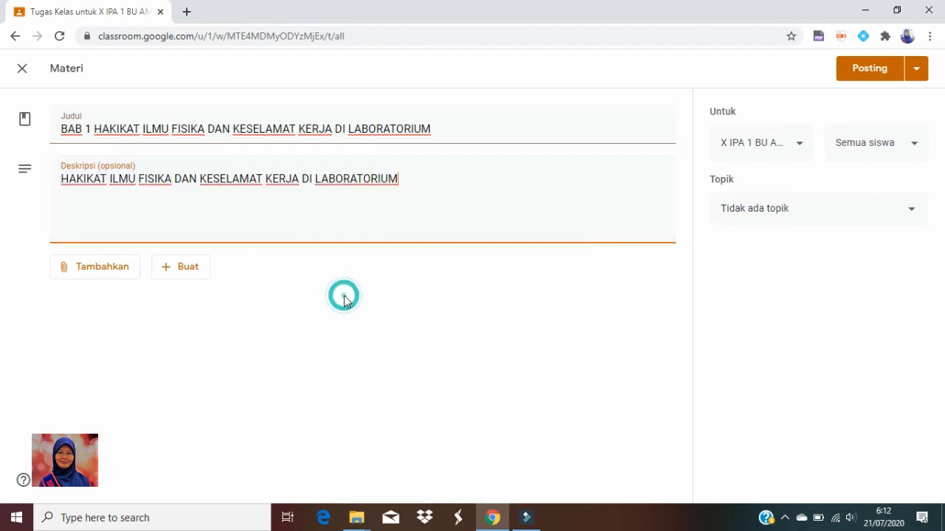
# Start attaching a YouTube video to the material and open the "HAKIKAT FISIKA, BESARAN DAN SATUAN" video on YouTube in a new tab
pyautogui.click(102, 269)
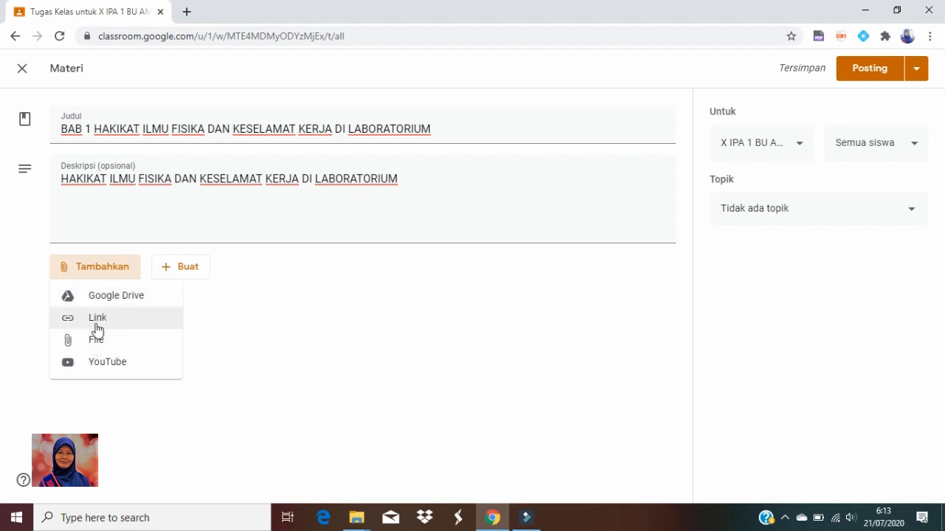
pyautogui.click(97, 362)
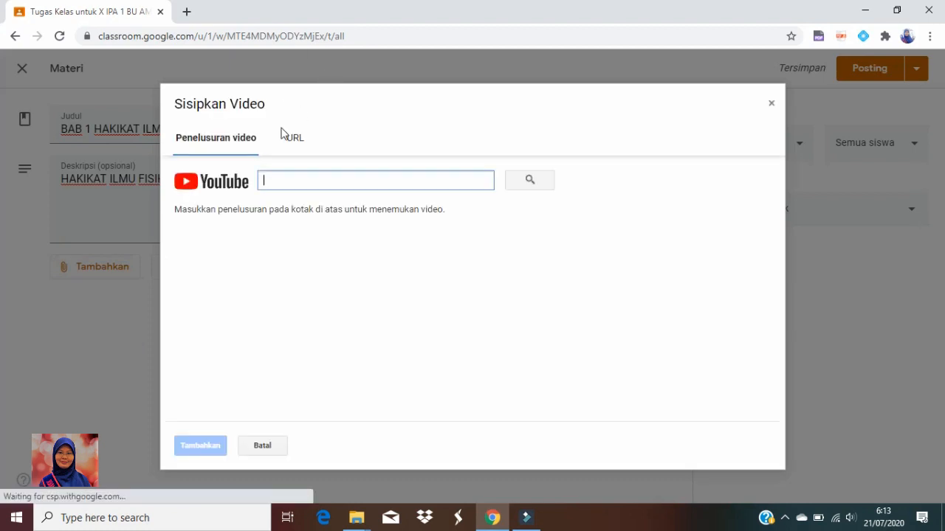
pyautogui.click(187, 14)
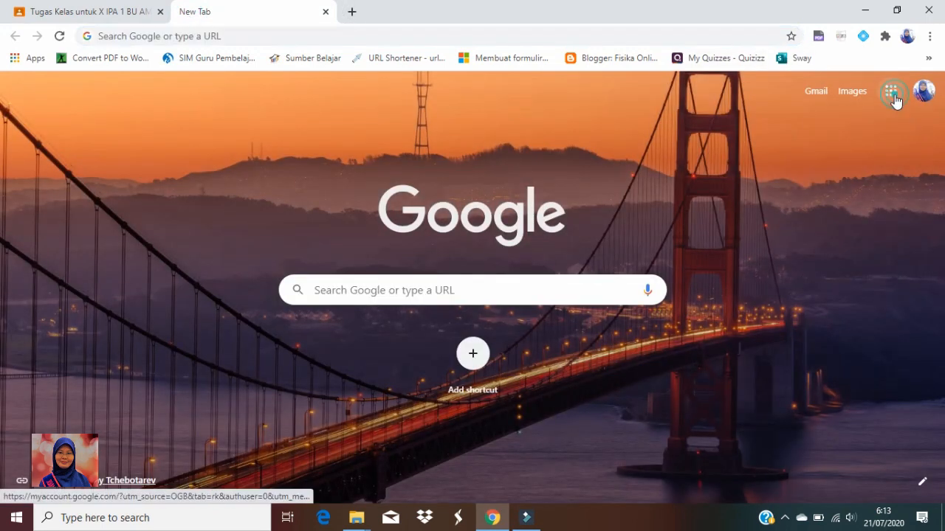
pyautogui.click(893, 96)
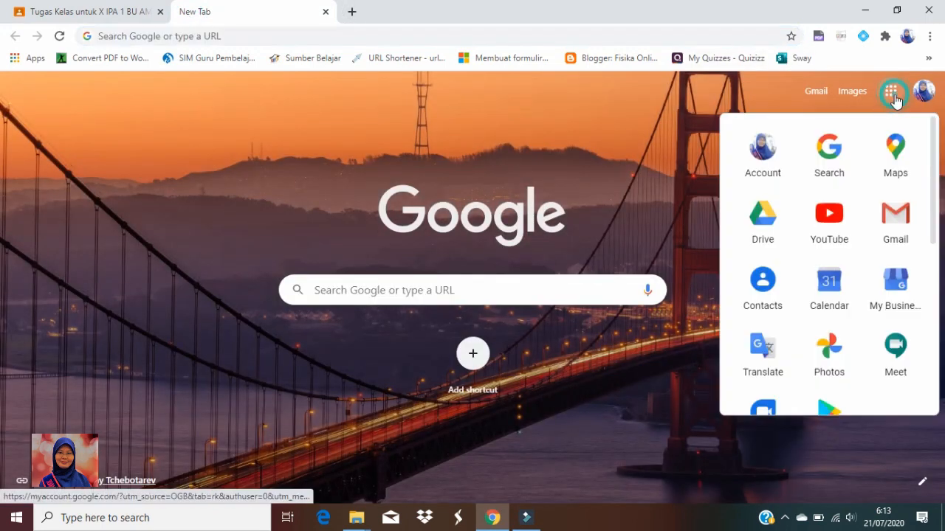
pyautogui.click(831, 213)
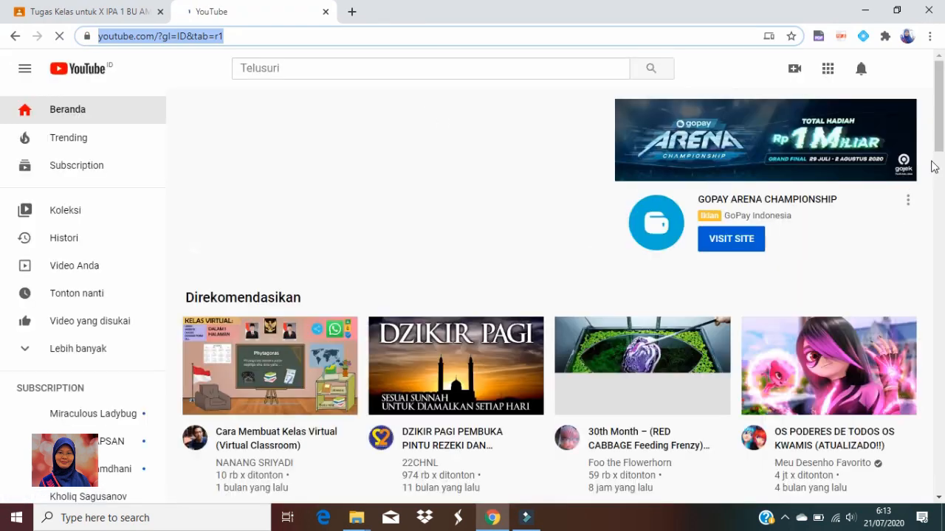
pyautogui.click(938, 120)
pyautogui.click(673, 292)
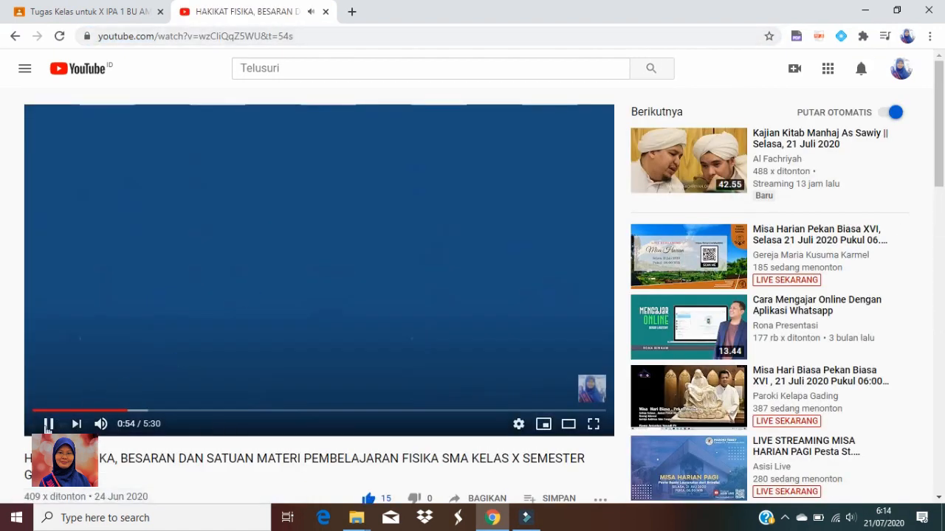
# Pause the physics video on YouTube and copy its share link
pyautogui.click(48, 425)
pyautogui.scroll(-2, 391, 453)
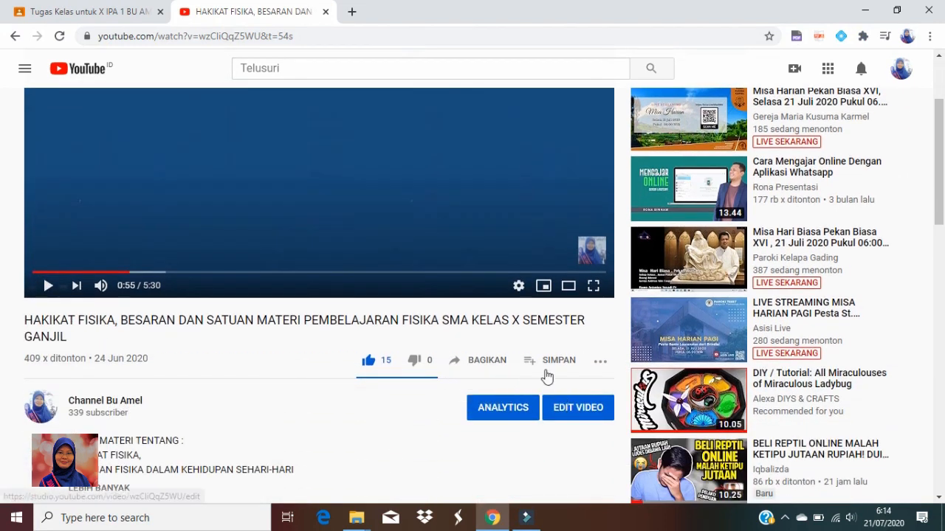
pyautogui.click(486, 368)
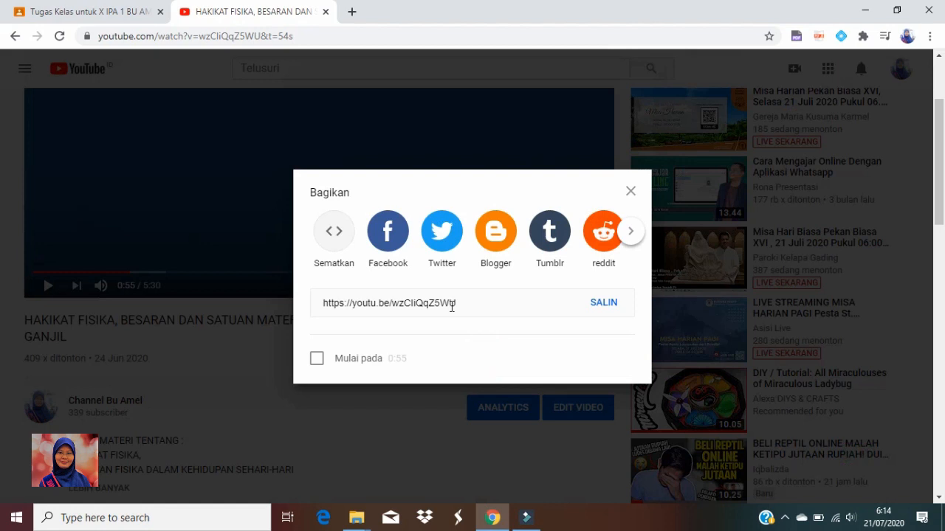
pyautogui.click(601, 303)
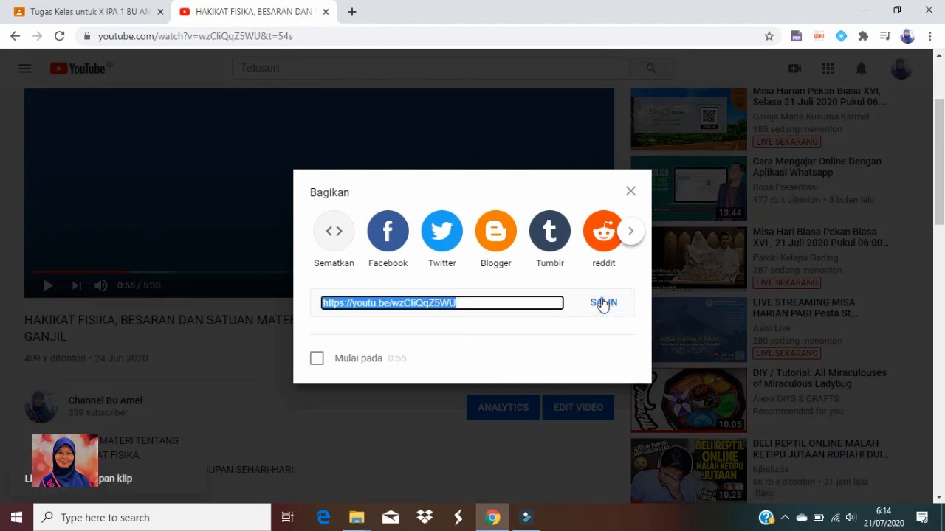
# Return to the Classroom material and attach the YouTube video by pasting the copied link as its URL
pyautogui.click(120, 12)
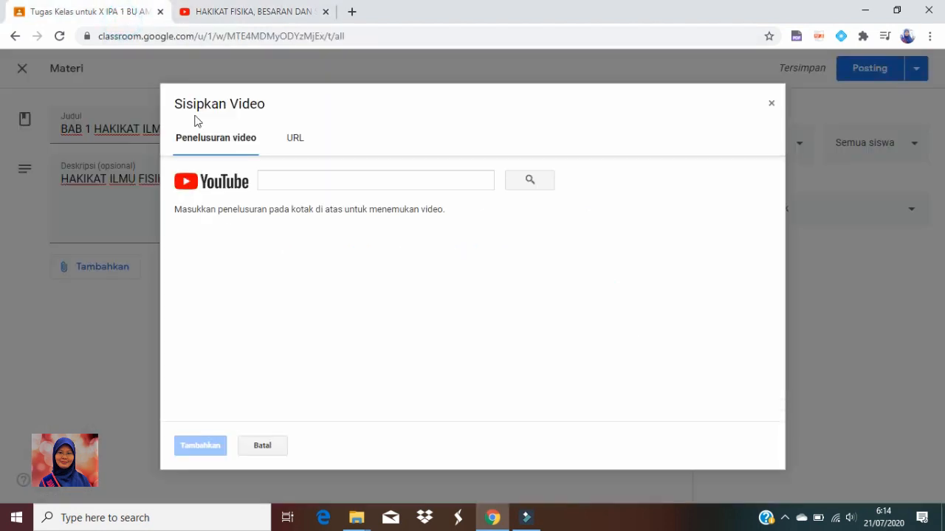
pyautogui.rightClick(283, 181)
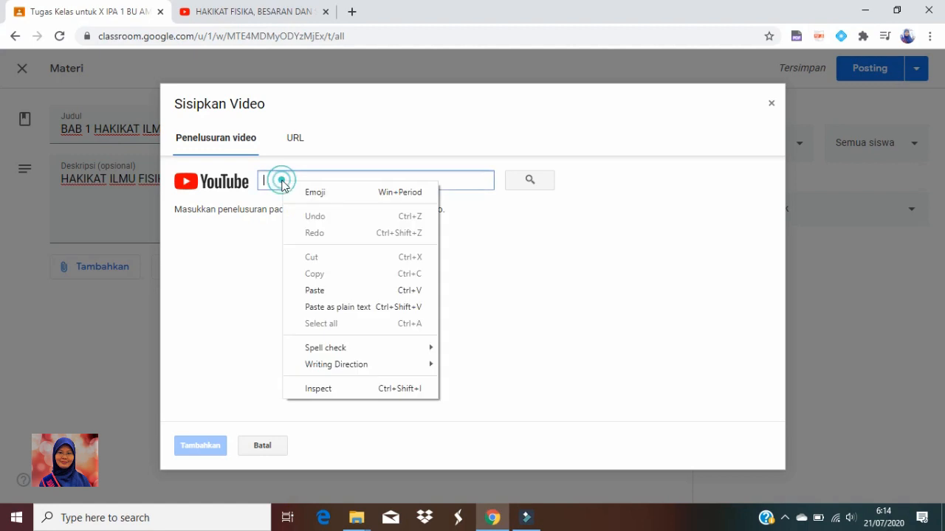
pyautogui.click(322, 291)
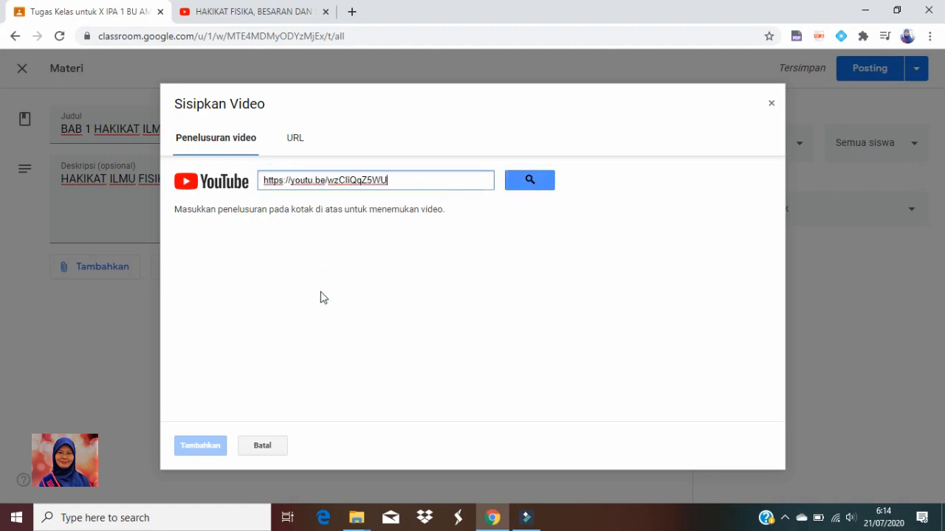
pyautogui.click(295, 142)
pyautogui.rightClick(322, 175)
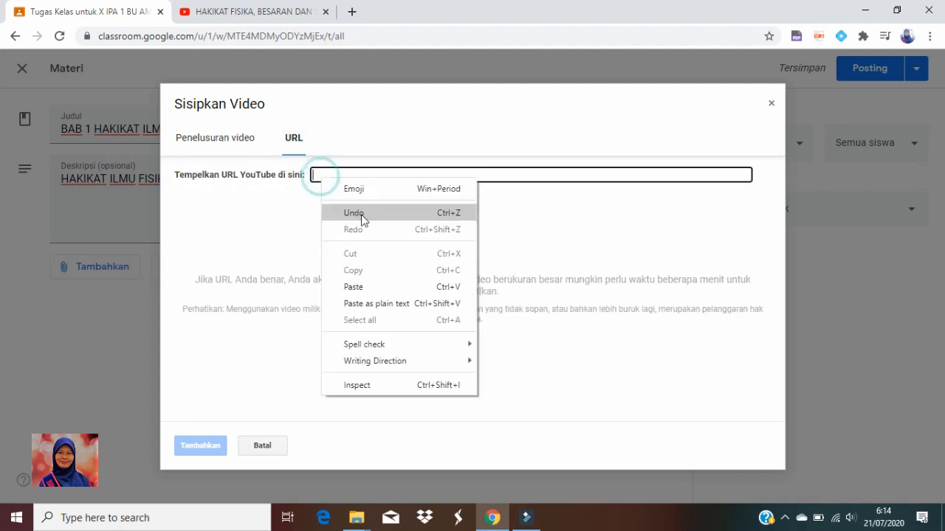
pyautogui.click(373, 291)
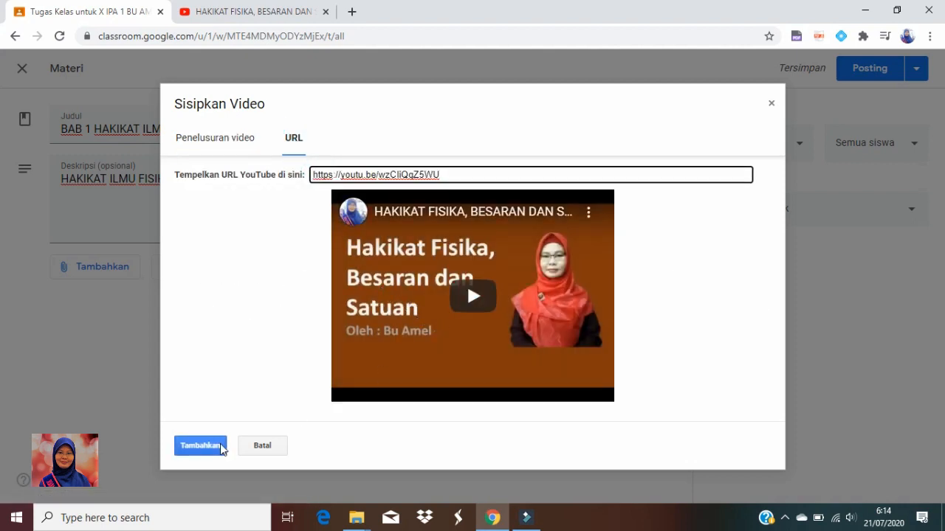
pyautogui.click(220, 447)
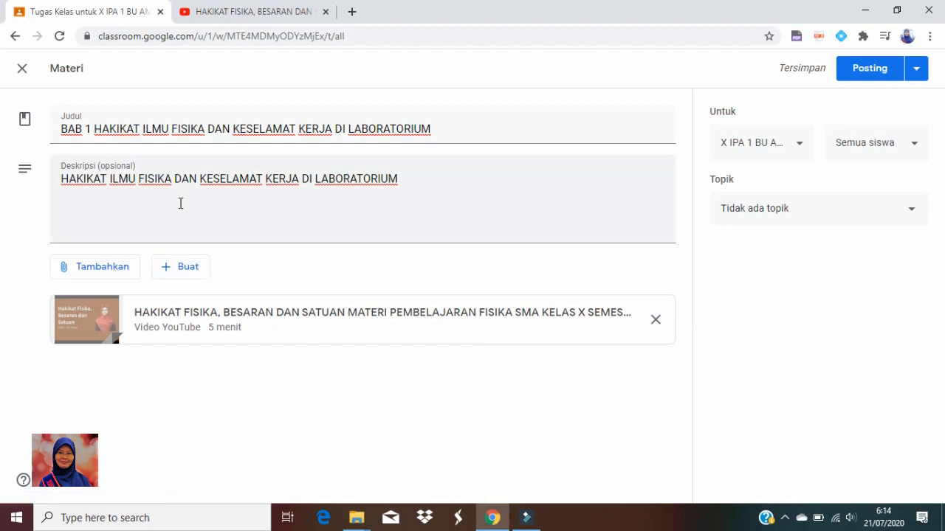
# Attach the PowerPoint file "Bab 1 Besaran Fisika dan Satuannya" from the Downloads folder to the material
pyautogui.click(103, 271)
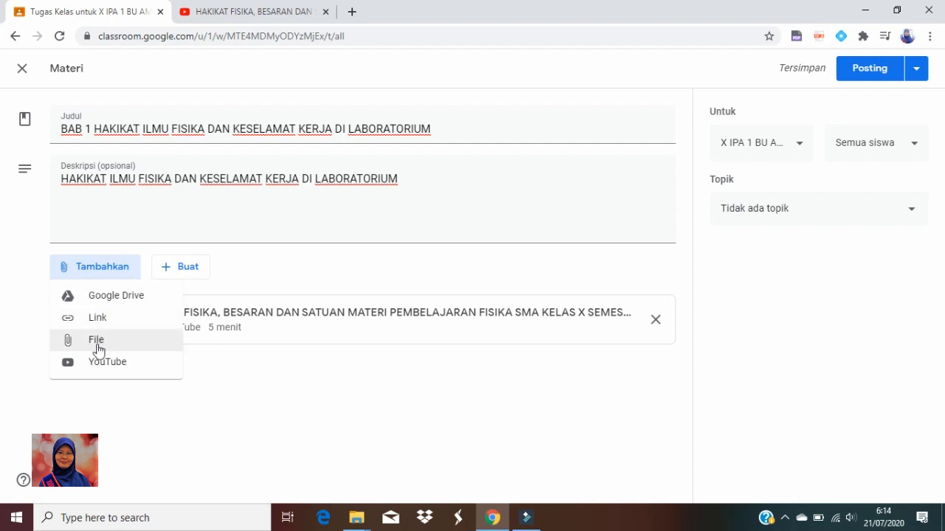
pyautogui.click(98, 344)
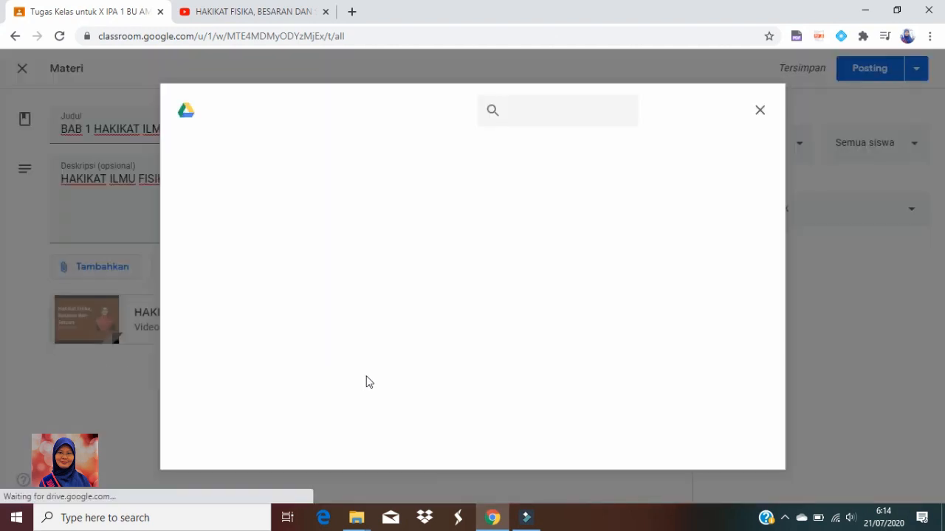
pyautogui.moveTo(356, 518)
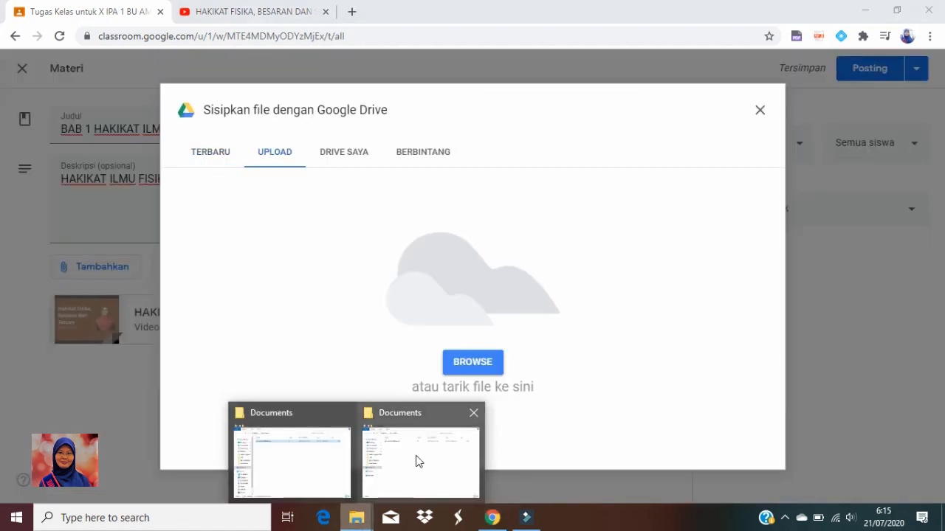
pyautogui.click(416, 458)
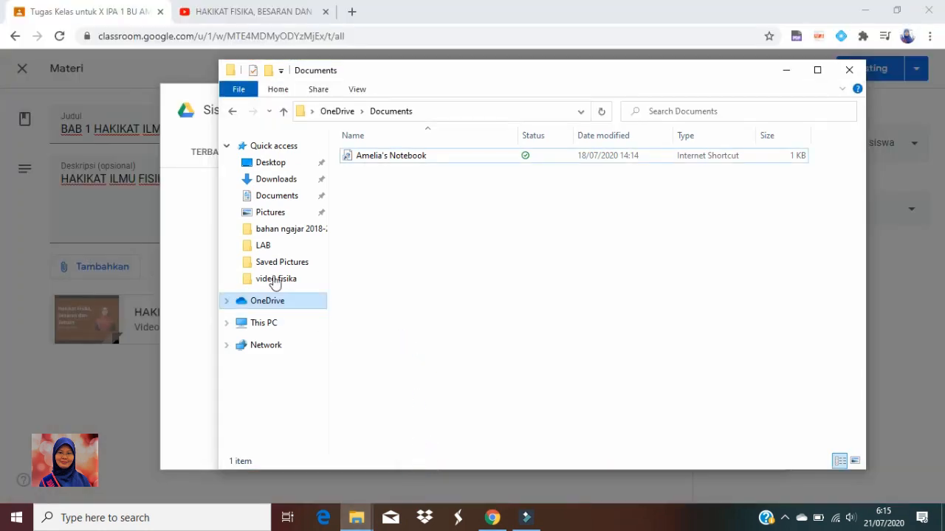
pyautogui.click(276, 198)
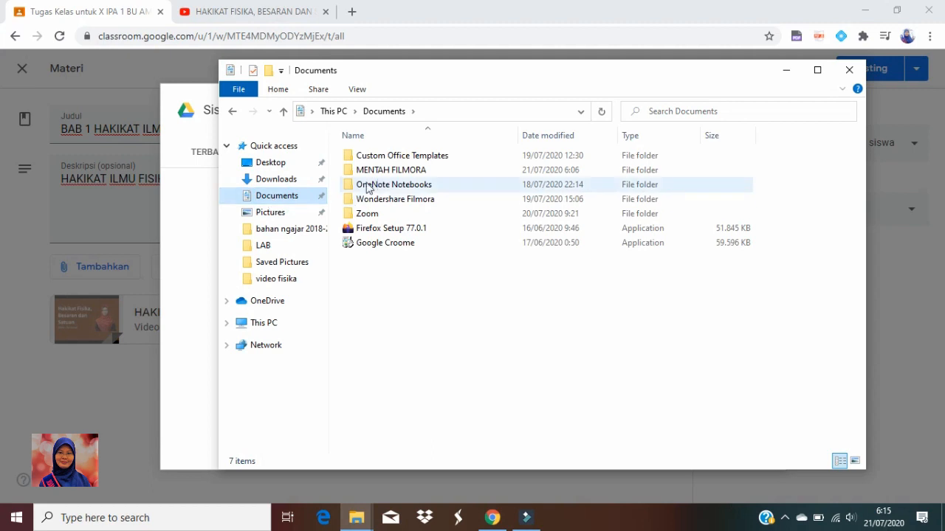
pyautogui.click(278, 184)
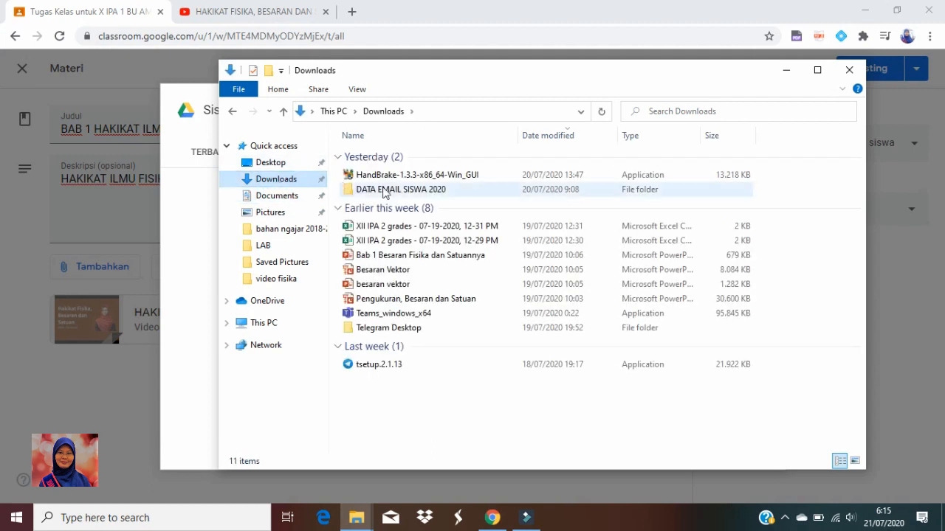
pyautogui.click(424, 259)
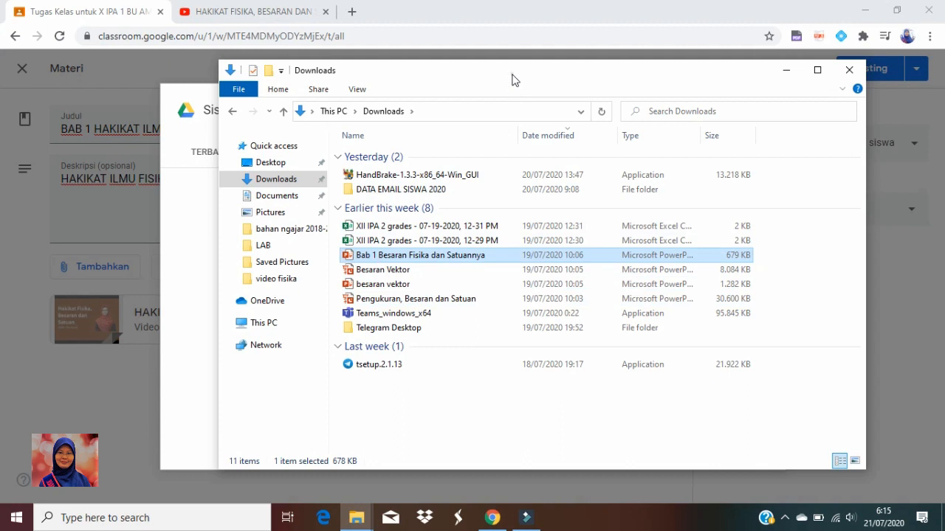
pyautogui.moveTo(514, 80); pyautogui.dragTo(714, 80)
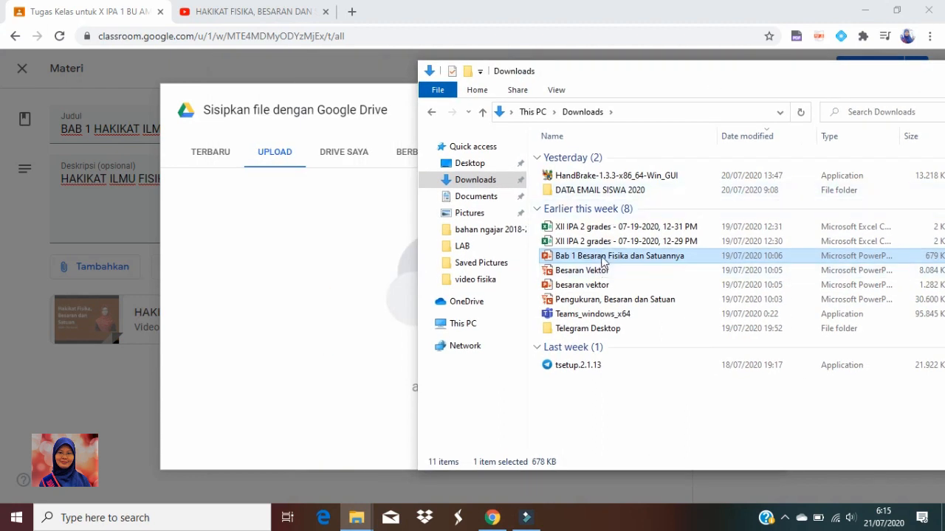
pyautogui.moveTo(603, 262); pyautogui.dragTo(309, 278)
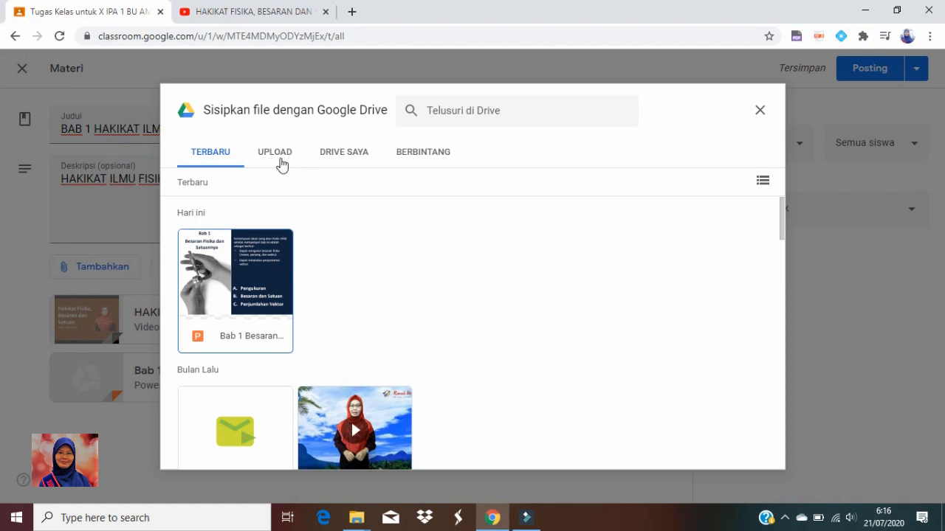
# Upload the PowerPoint file "Pengukuran, Besaran dan Satuan" from the Downloads folder as another attachment
pyautogui.click(276, 154)
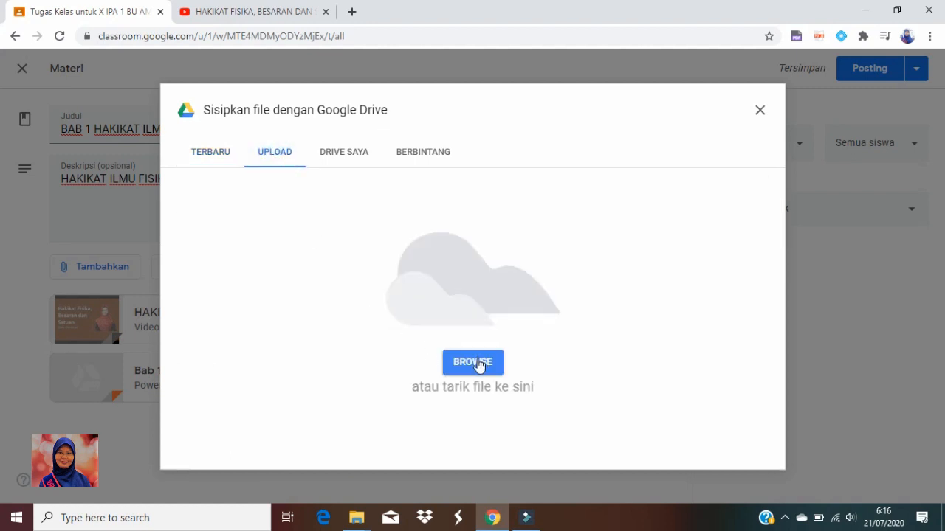
pyautogui.click(357, 517)
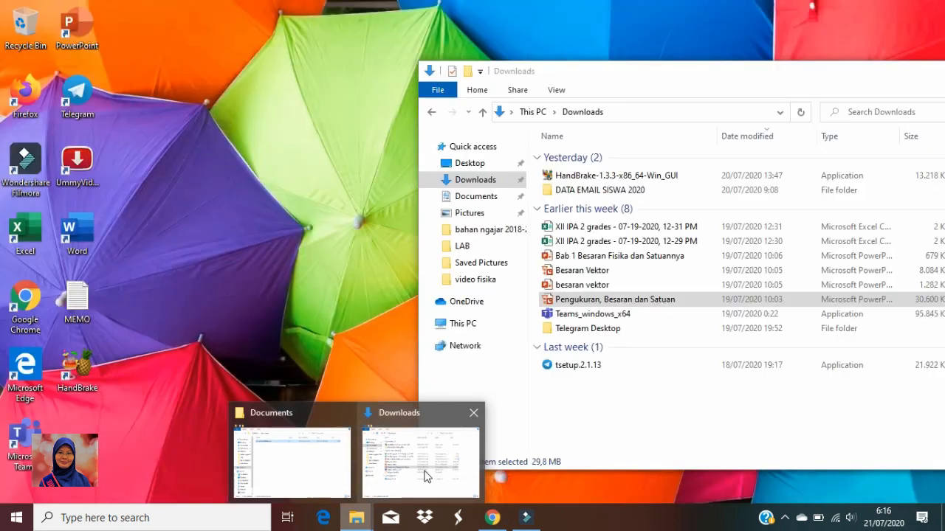
pyautogui.click(421, 468)
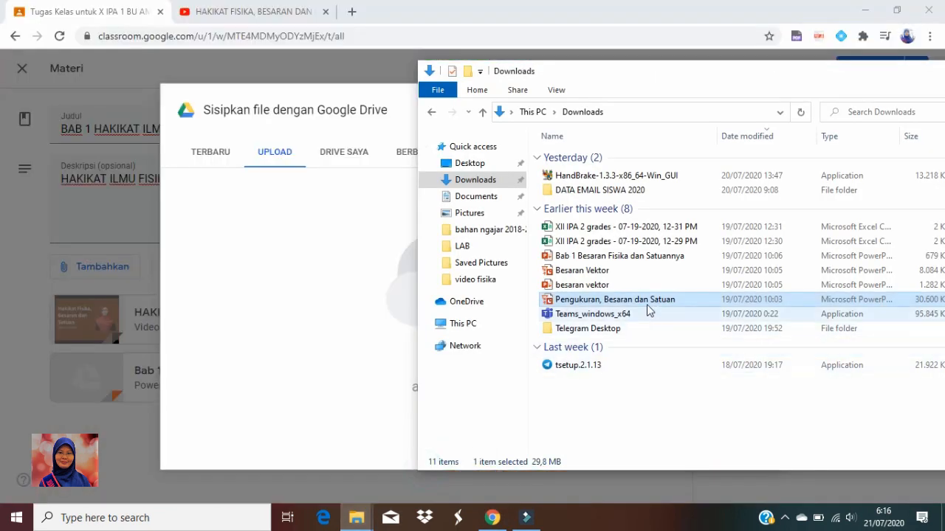
pyautogui.moveTo(648, 307); pyautogui.dragTo(288, 290)
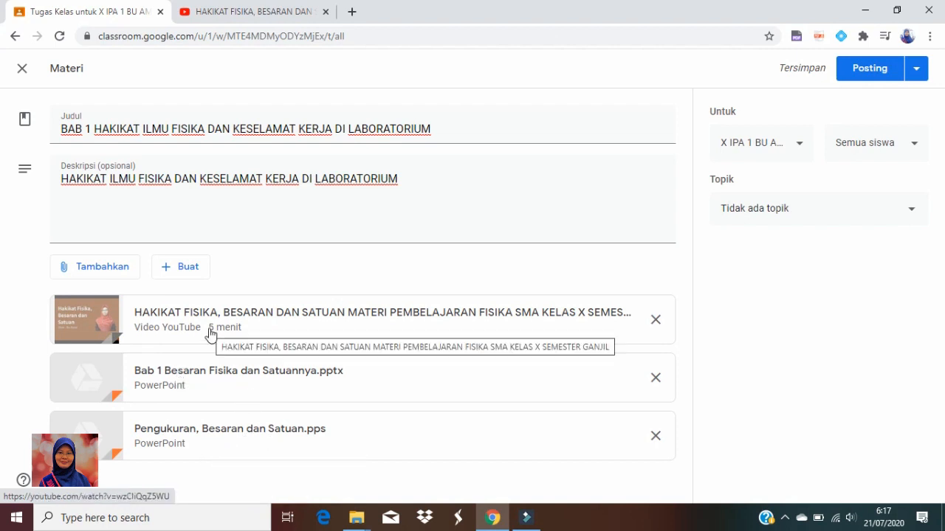
pyautogui.click(95, 272)
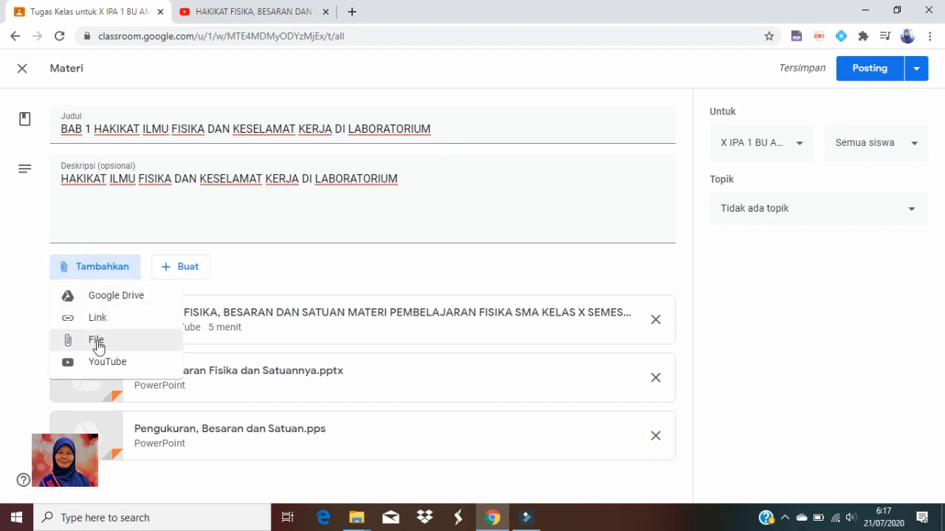
pyautogui.click(96, 319)
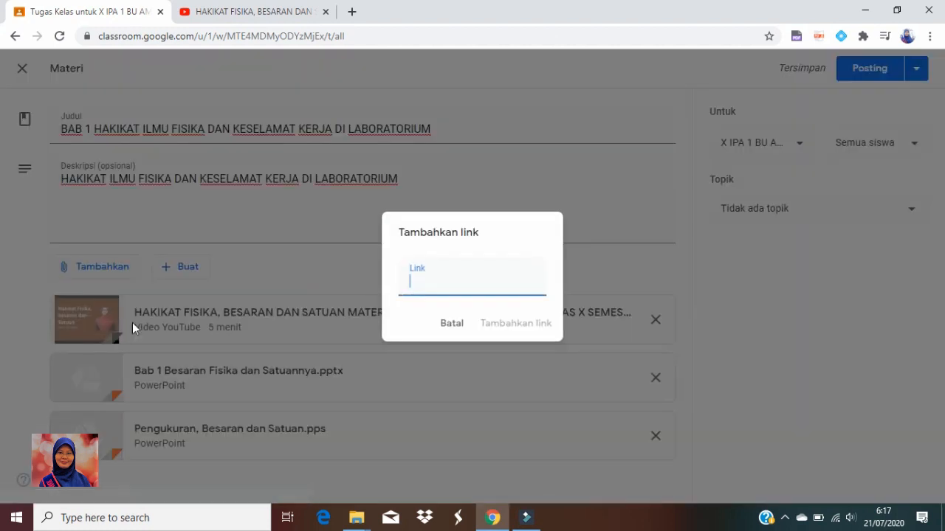
pyautogui.rightClick(415, 287)
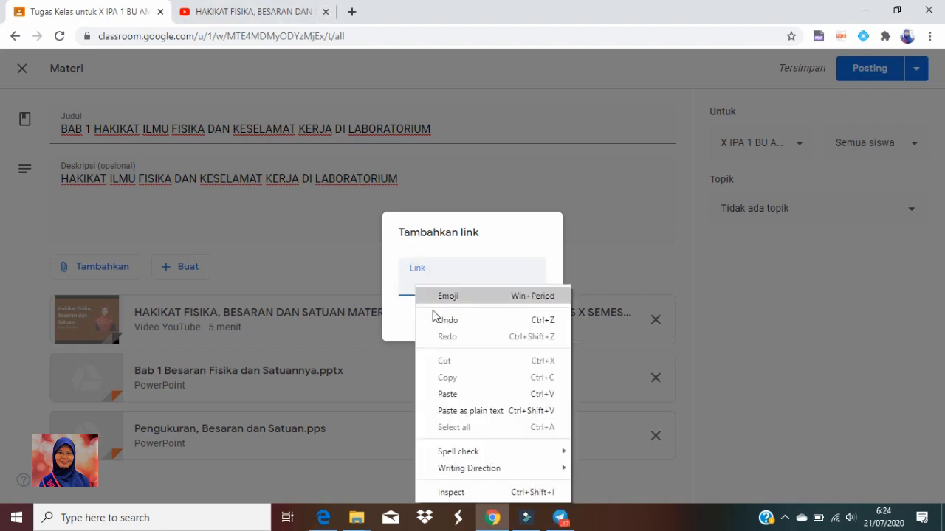
pyautogui.click(458, 396)
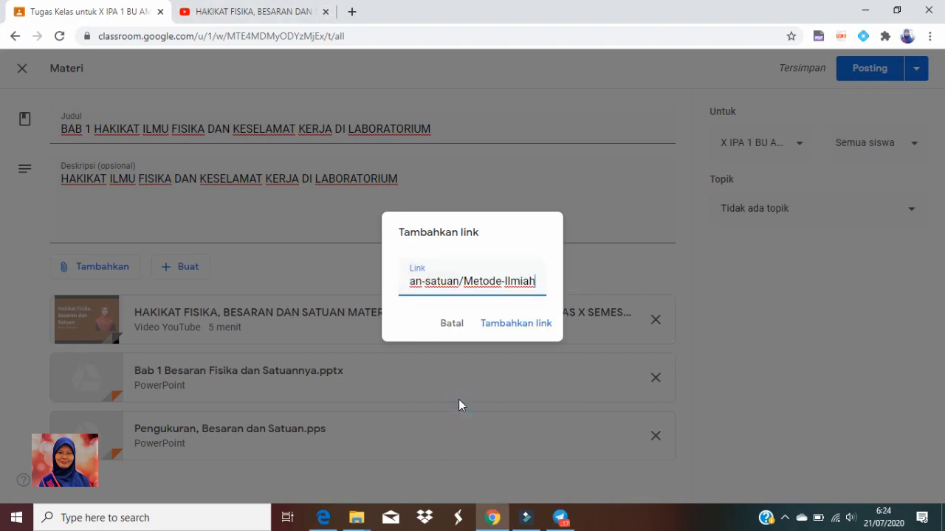
pyautogui.click(510, 333)
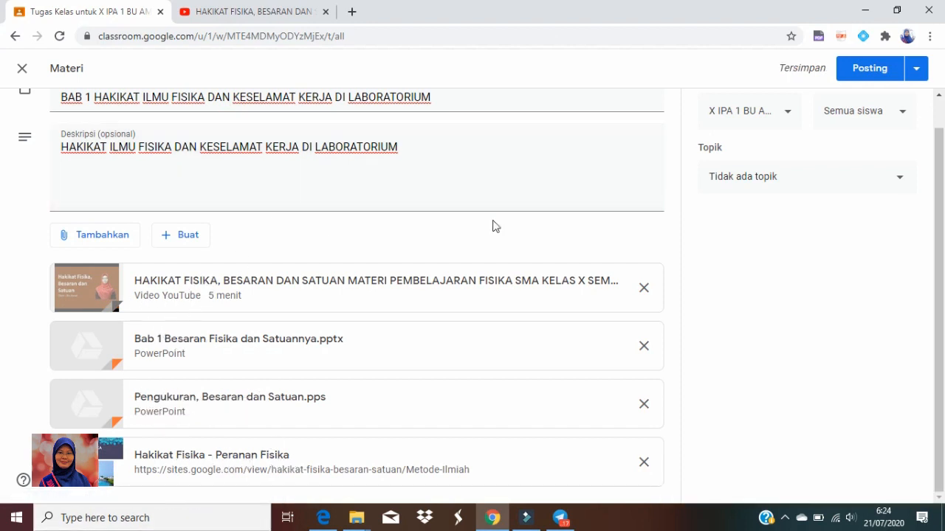
# Create the topic "FISIKA KLS X SEMESTER GANJIL" for the material and post it to the class
pyautogui.scroll(1, 641, 194)
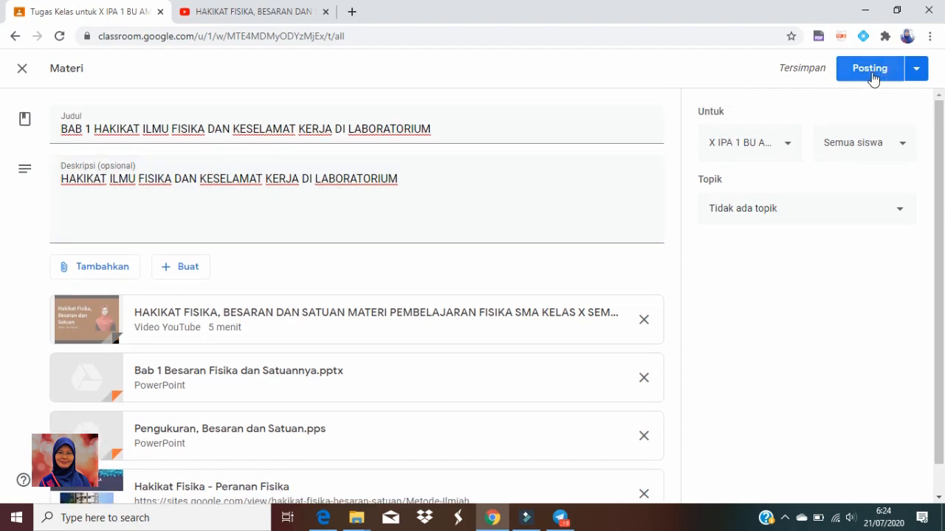
pyautogui.click(901, 214)
pyautogui.click(801, 241)
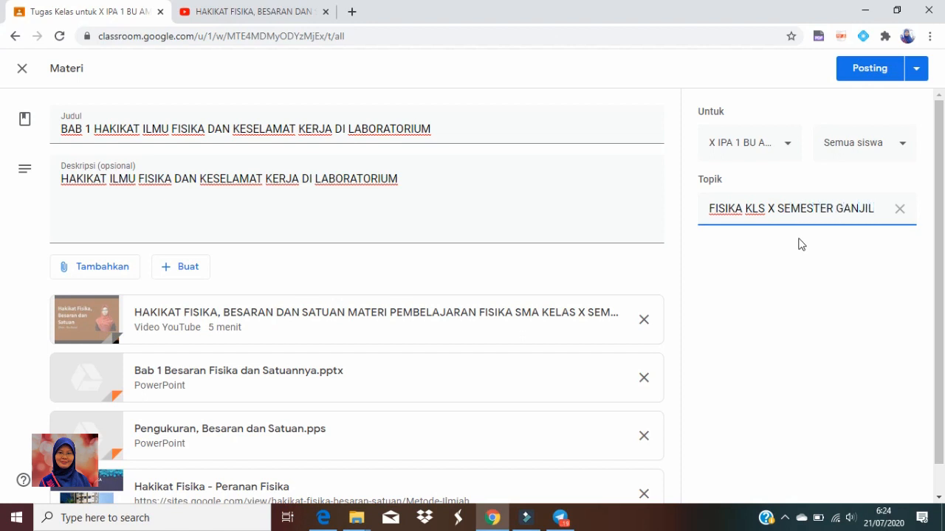
pyautogui.click(847, 289)
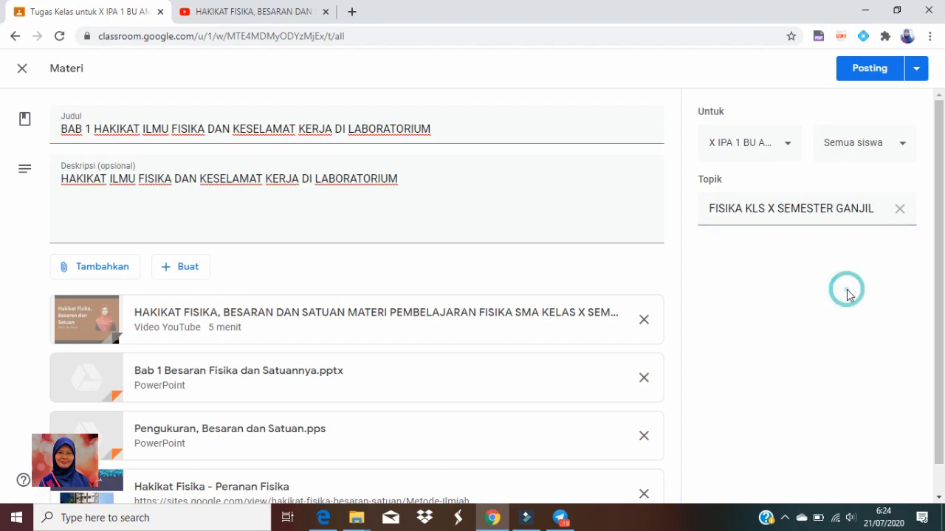
pyautogui.click(879, 77)
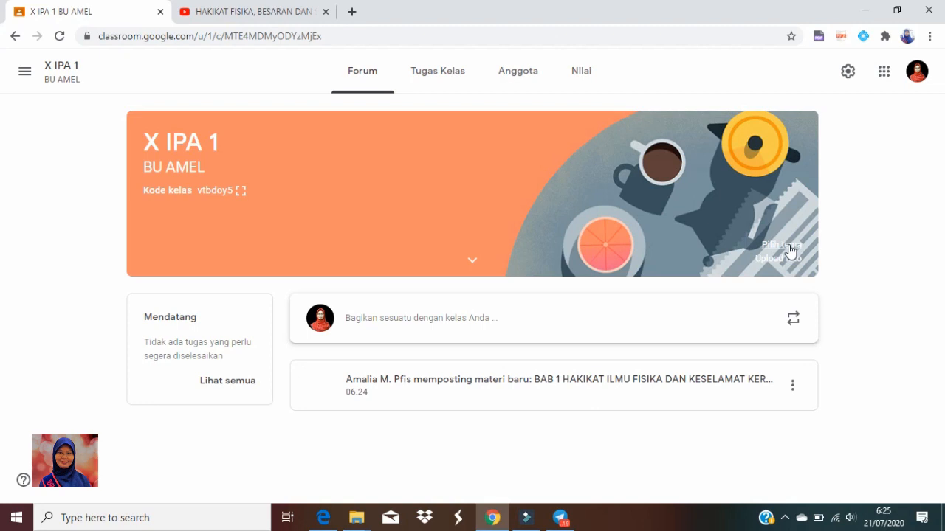
# Change the class theme to the Math & Science image with the drawing compass, set square and ruler
pyautogui.click(789, 247)
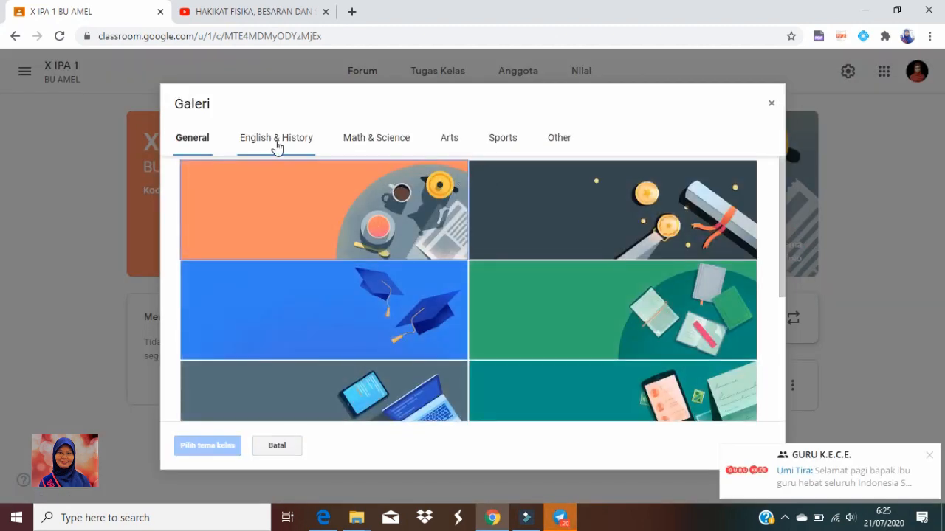
pyautogui.click(276, 146)
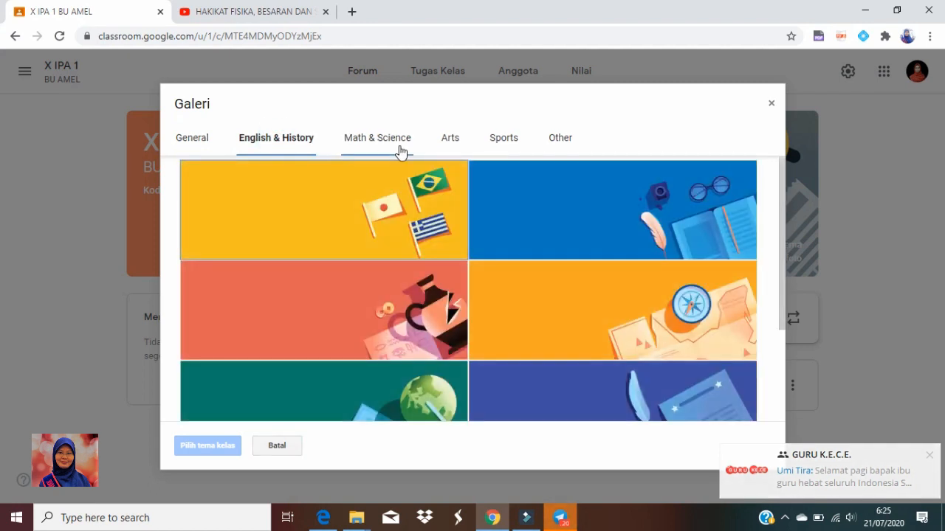
pyautogui.click(399, 146)
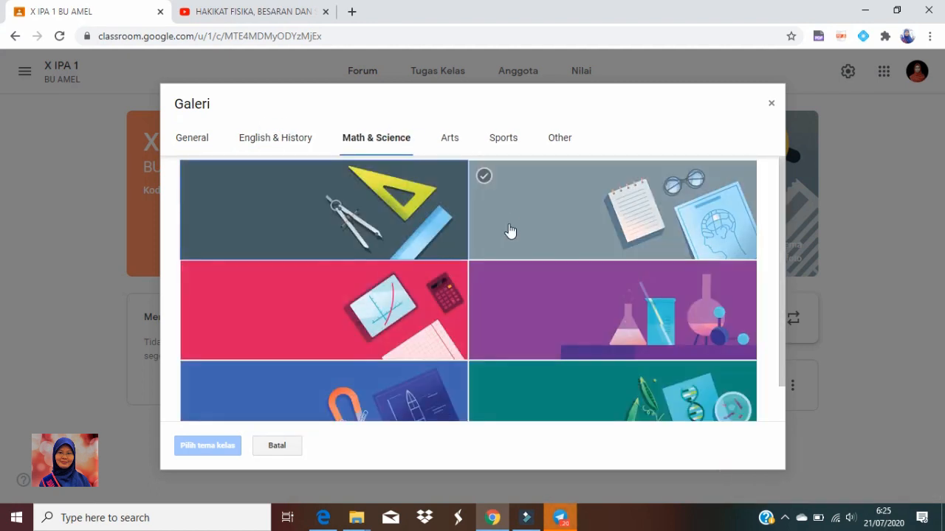
pyautogui.click(332, 200)
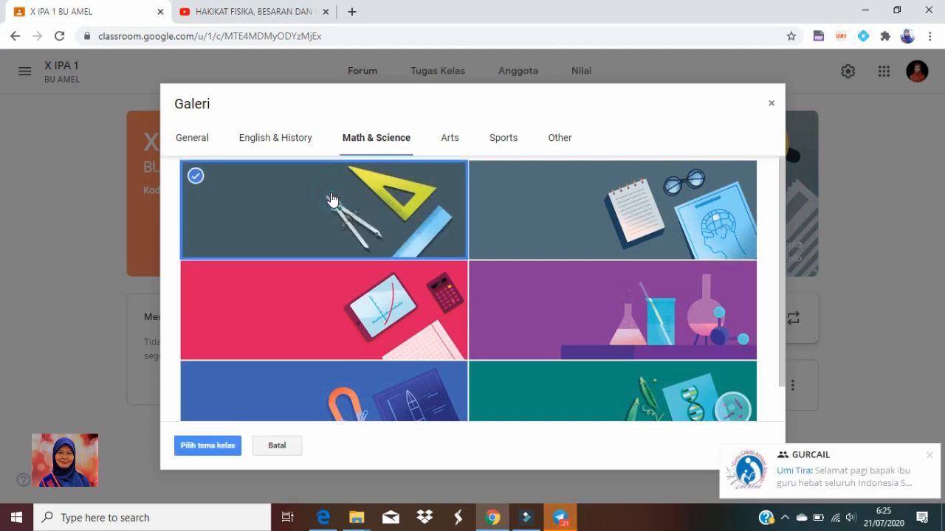
pyautogui.click(929, 460)
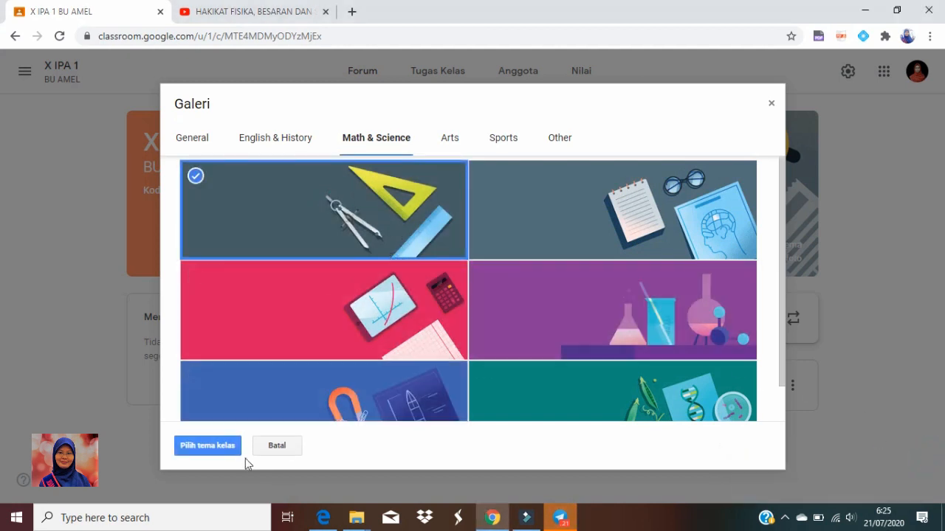
pyautogui.click(226, 448)
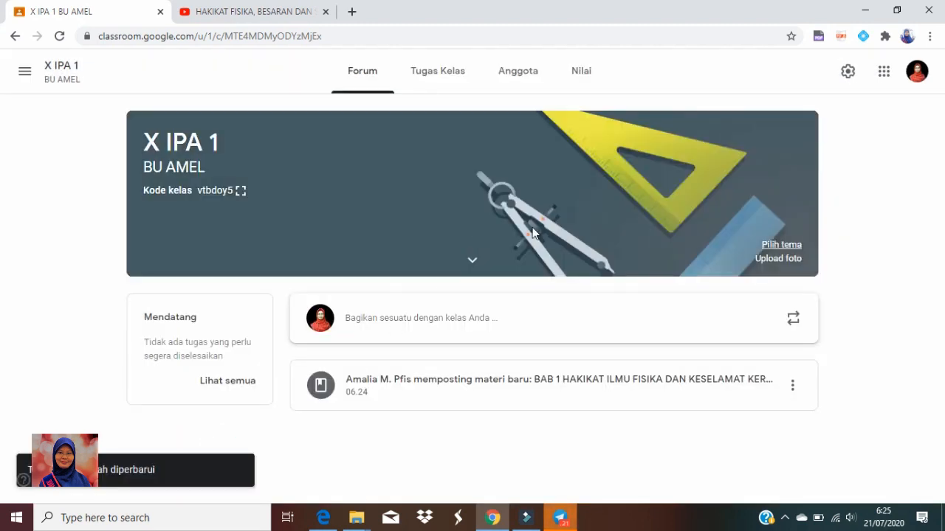
# Start a new assignment (Tugas) in the classwork of X IPA 1 and dismiss the tip about adding materials
pyautogui.click(428, 78)
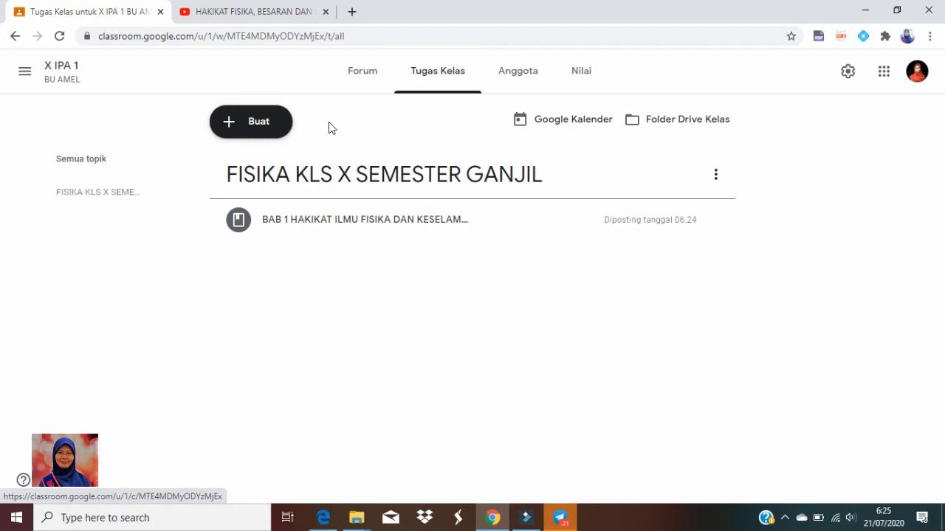
pyautogui.click(254, 124)
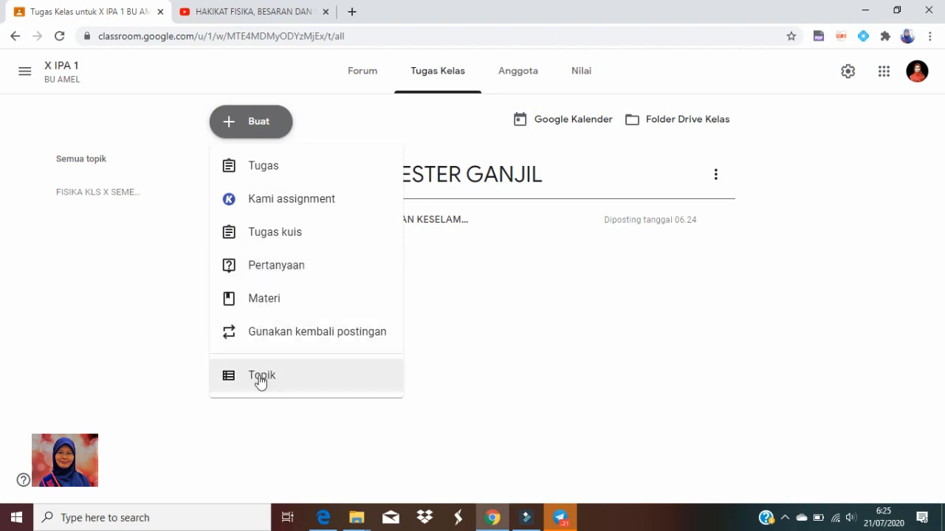
pyautogui.click(274, 172)
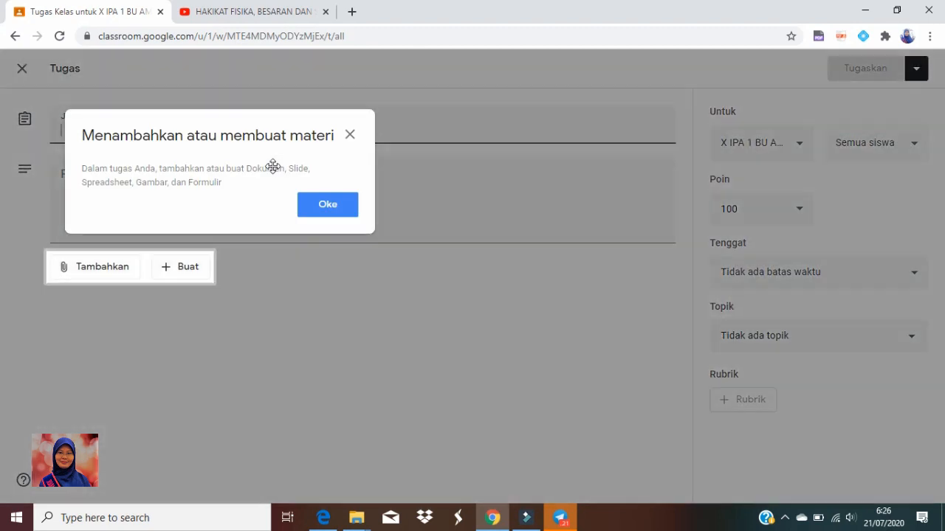
pyautogui.click(320, 209)
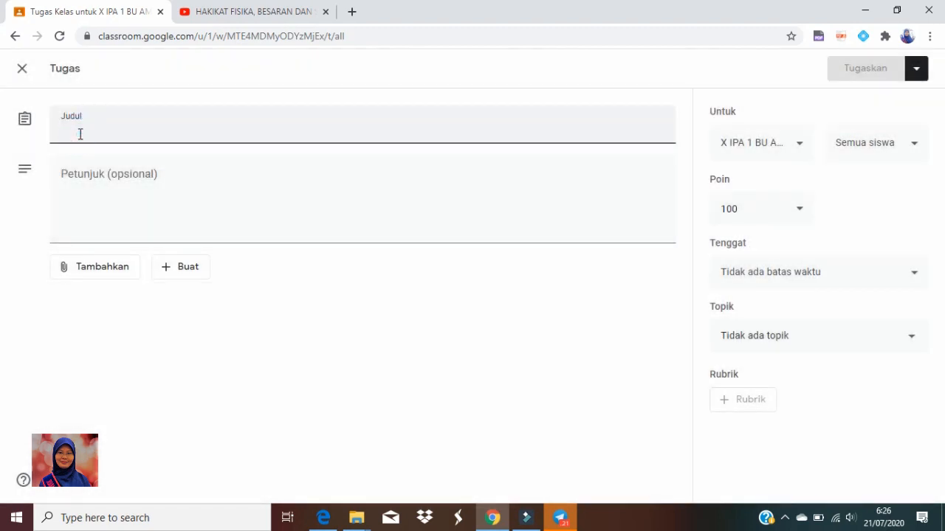
pyautogui.write('BUATLAH SEBUAH VIDEO')
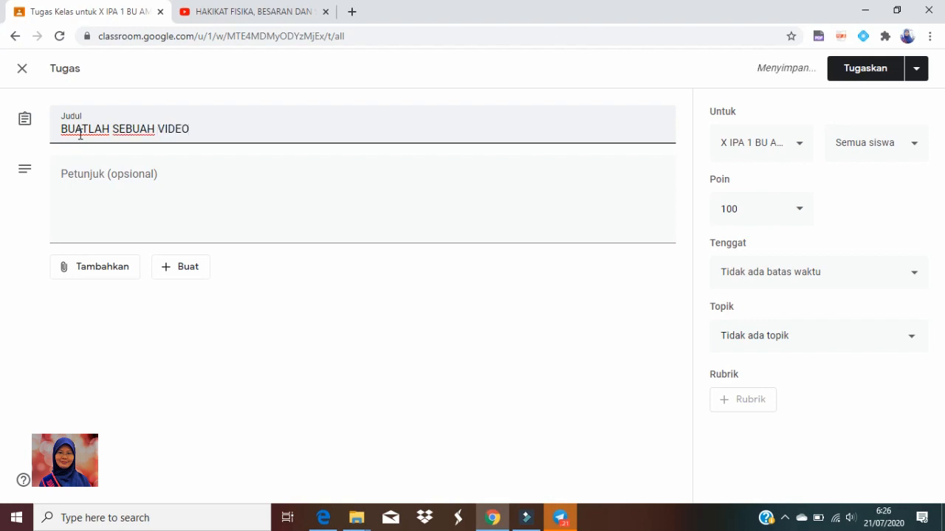
pyautogui.press('BackSpace')
pyautogui.press('BackSpace')
pyautogui.write('O')
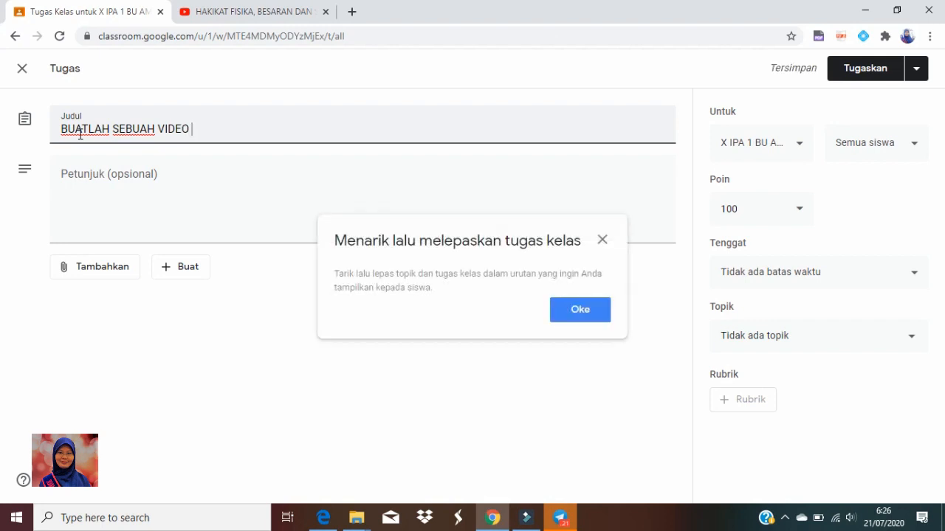
pyautogui.click(578, 318)
pyautogui.write('BE')
pyautogui.hotkey('ctrl', 'a')
pyautogui.press('BackSpace')
# Title the assignment "VIDEO METODE ILMIAH" and begin the instructions with "Buatlah sebuah video berdurasi 2-5 menit tentang metode ilmiah dengan langkah-langkah POHEK"
pyautogui.write('VIDE')
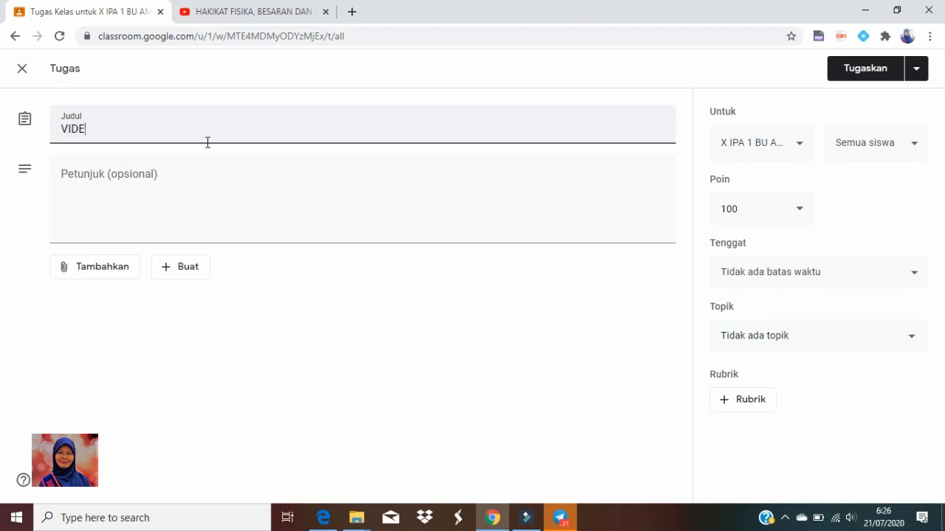
pyautogui.write('O METODE ILMIAH')
pyautogui.click(169, 173)
pyautogui.write('Buatlah sebuah video berdurasi 2-5 menit tentang metode ilmiah dengan lang')
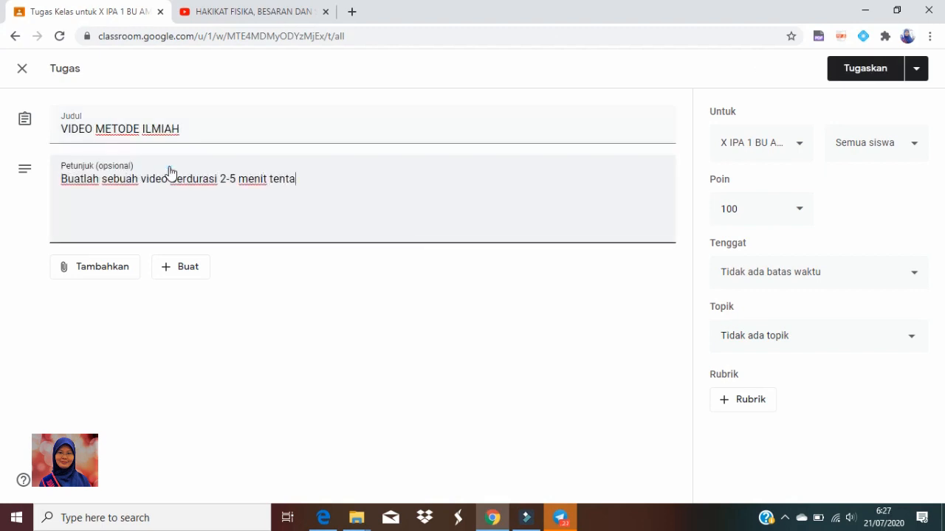
pyautogui.write('POHEK (')
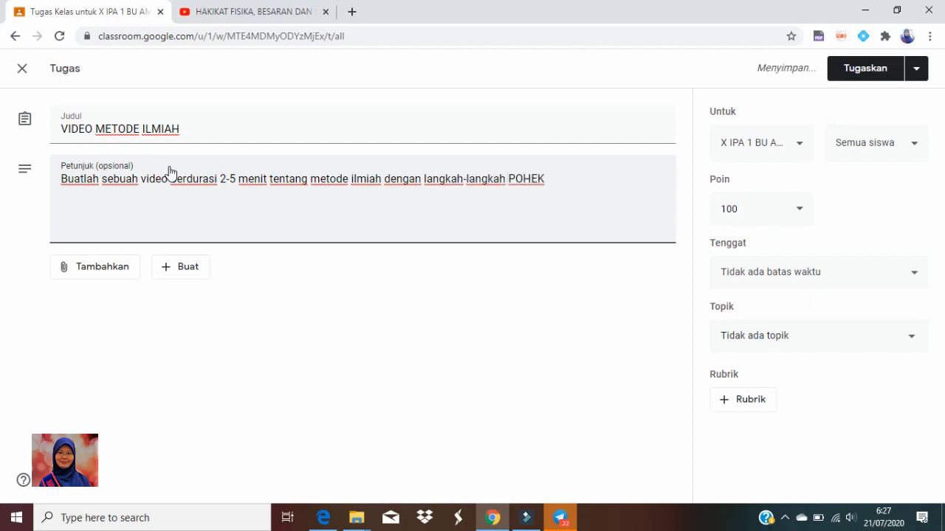
pyautogui.press('BackSpace')
# Add a numbered list of five steps to the instructions: Problem, Observasi, Hipotesis, Eksperimen and Kesimpulan
pyautogui.press('Return')
pyautogui.write('1. Problem 2. Observasi 3. Hipotesis')
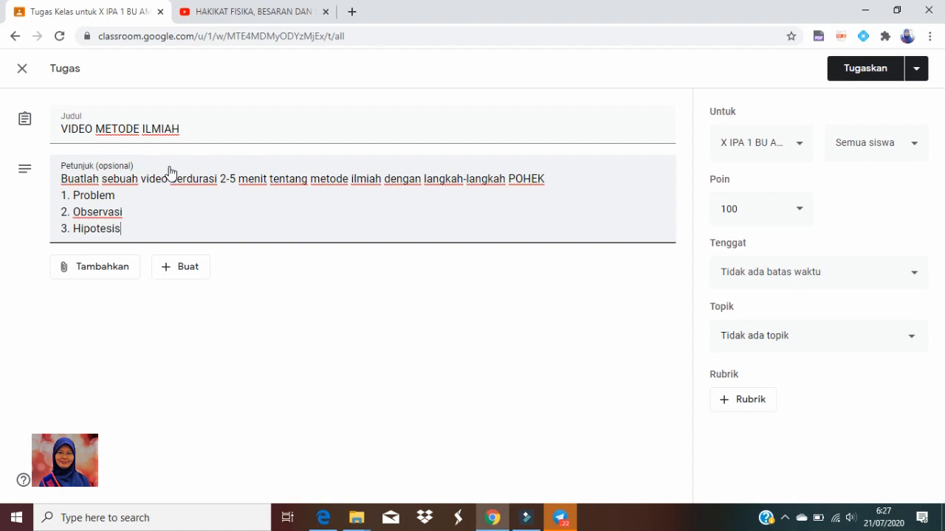
pyautogui.press('Return')
pyautogui.write('4. Eksperimen')
pyautogui.press('Return')
pyautogui.write('5. Kesimpulan')
# Add the instruction lines "kelima langkah di atas harus tercantum dalam video." and "boleh berkelompok (maks 4 org/kelompok) atau individu"
pyautogui.press('Return')
pyautogui.write('kelima langkah di atas harus t')
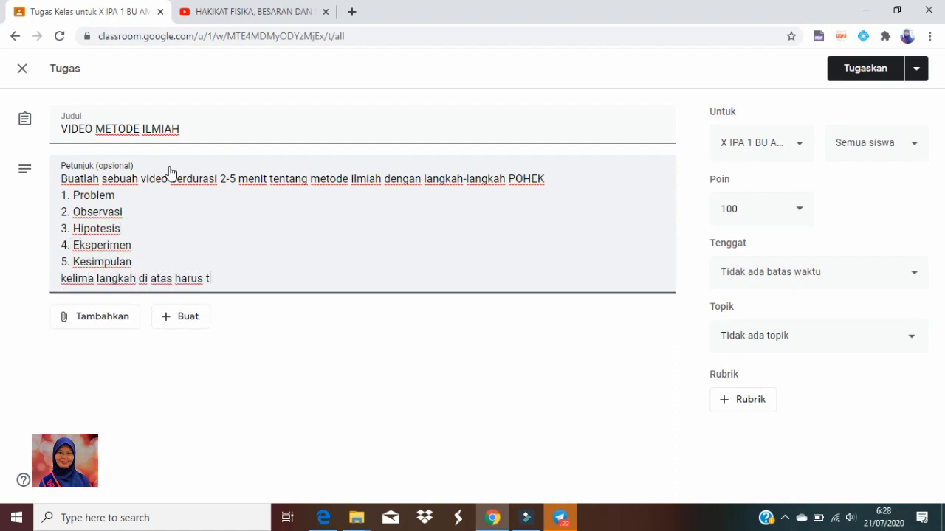
pyautogui.write('ercantum dalam video.')
pyautogui.press('Return')
pyautogui.write('boleh berkelompok (maks 4 org/kelompok) atau individu')
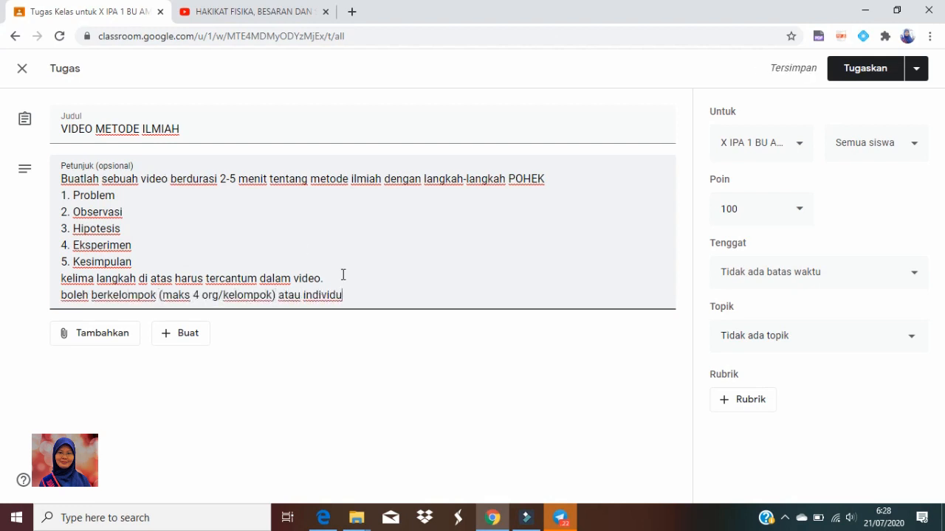
pyautogui.write('dan semua anggota harus terlihat dalam ')
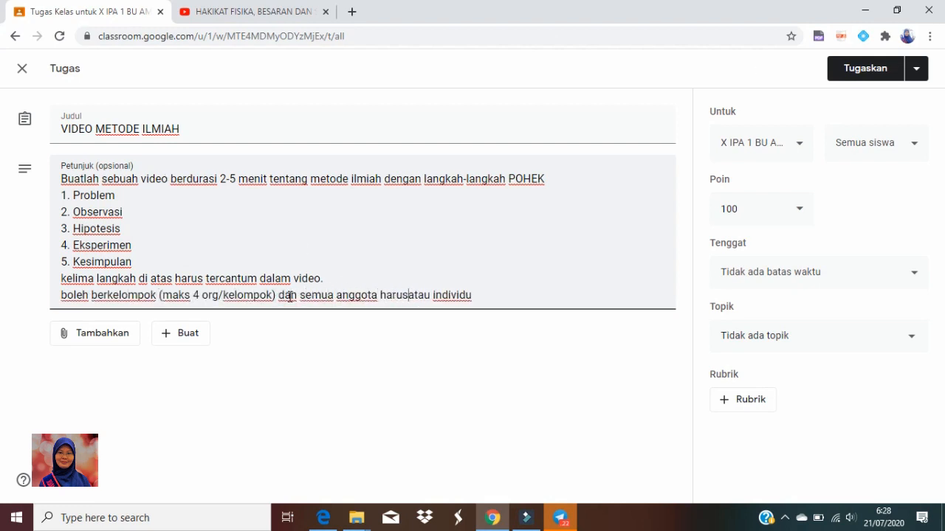
pyautogui.write('video')
# Rework the last instruction into three lines: "boleh individu", "ATAU", and "berkelompok (maks 4 org/kelompok) dan semua anggota harus terlihat dalam video"
pyautogui.click(92, 296)
pyautogui.write('individu atau')
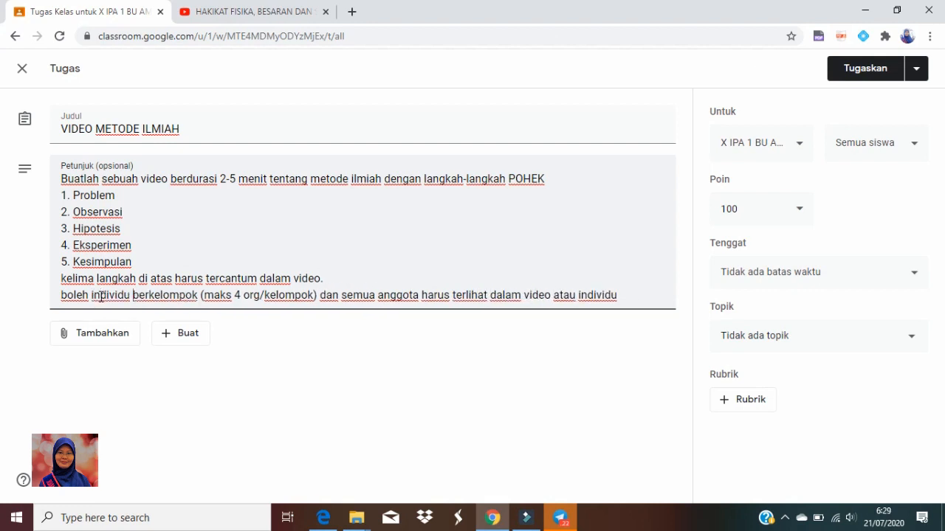
pyautogui.press('Return')
pyautogui.moveTo(481, 311); pyautogui.dragTo(547, 311)
pyautogui.press('BackSpace')
pyautogui.click(167, 295)
pyautogui.press('BackSpace')
pyautogui.press('BackSpace')
pyautogui.press('BackSpace')
pyautogui.press('BackSpace')
pyautogui.press('Return')
pyautogui.write('ATAU')
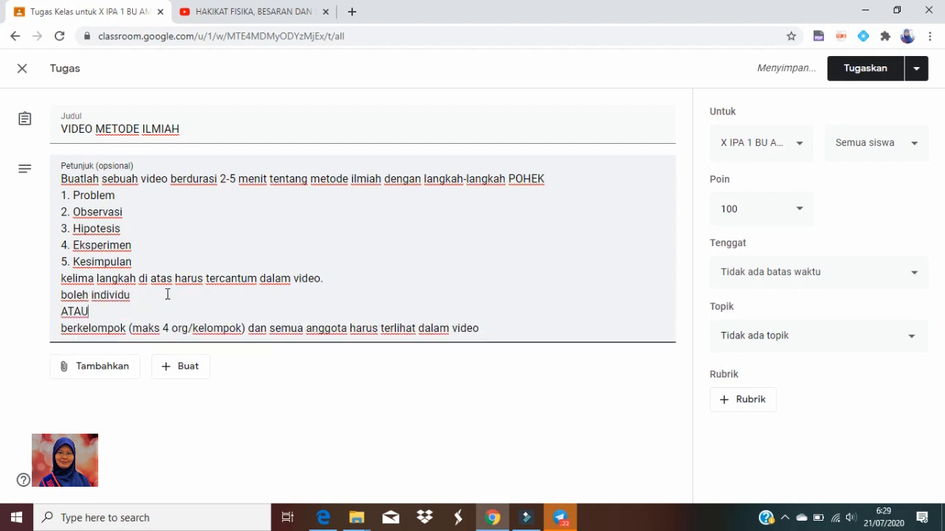
# End the instructions with the line "CONTOH VIDEO YANG SUSAH DIBUAT KAKAK KELAS KALIAN ADA PADA LINK BERIKUT"
pyautogui.click(534, 323)
pyautogui.press('Return')
pyautogui.write('CONTOH VIDEO YANG S')
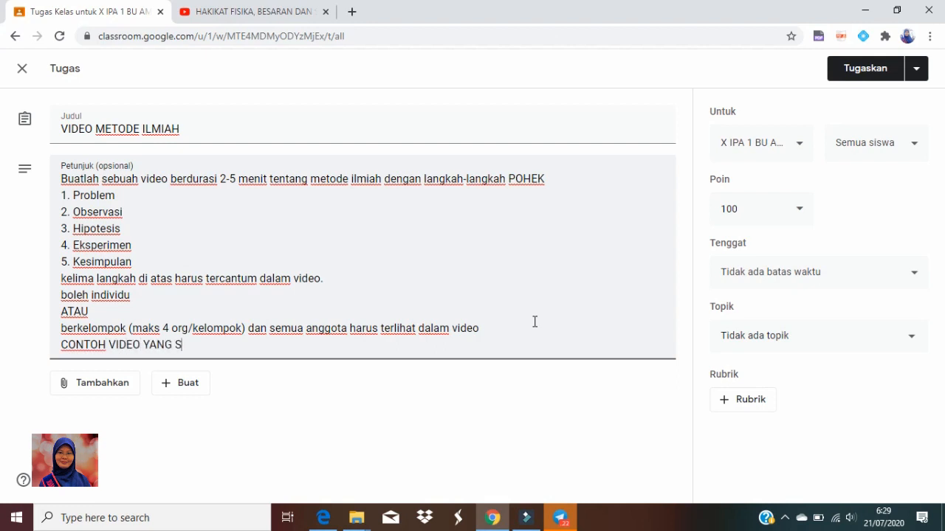
pyautogui.write('USAH DIBUAT KAKAK KELAS KALIAN ADA PADA LINK BERIKUT')
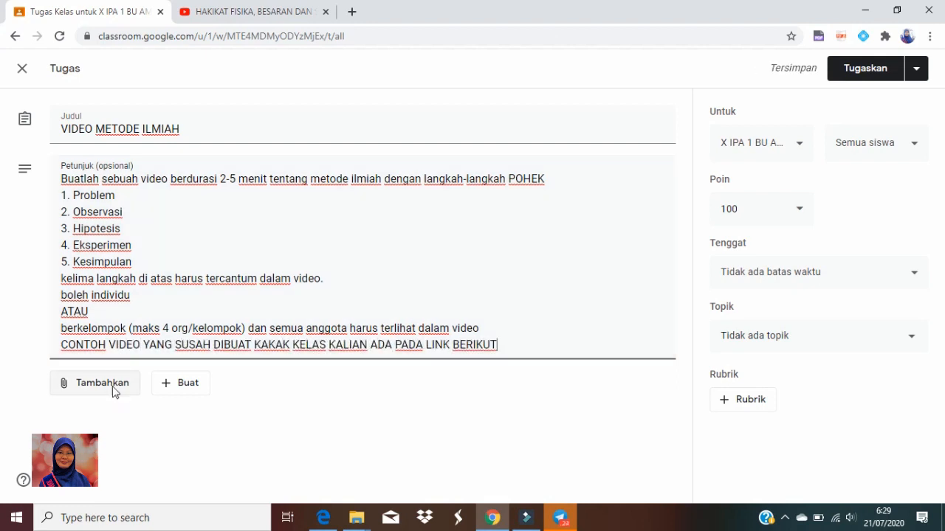
pyautogui.press('Return')
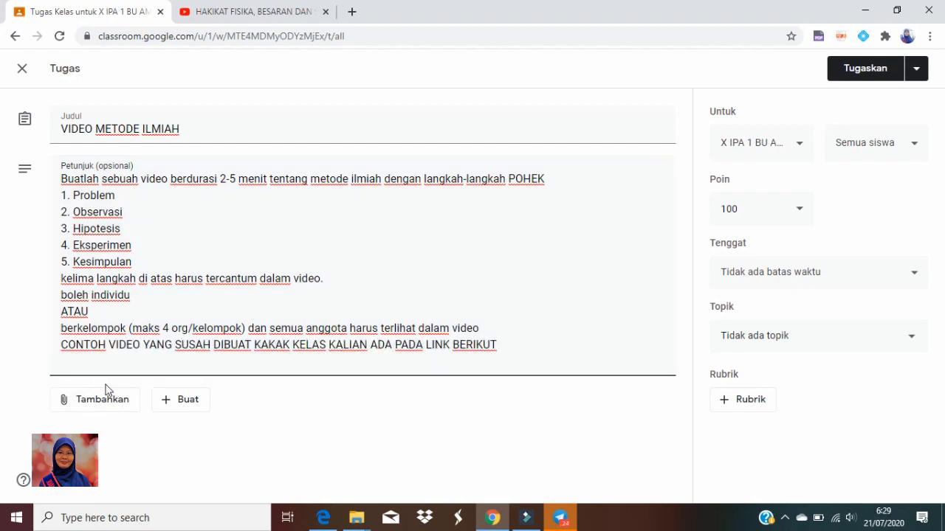
# Begin a YouTube attachment for the assignment and copy the share link of "Video Metode Ilmiah X IPA 2 kelompok 4 tahun 2017" from the YouTube channel
pyautogui.click(98, 402)
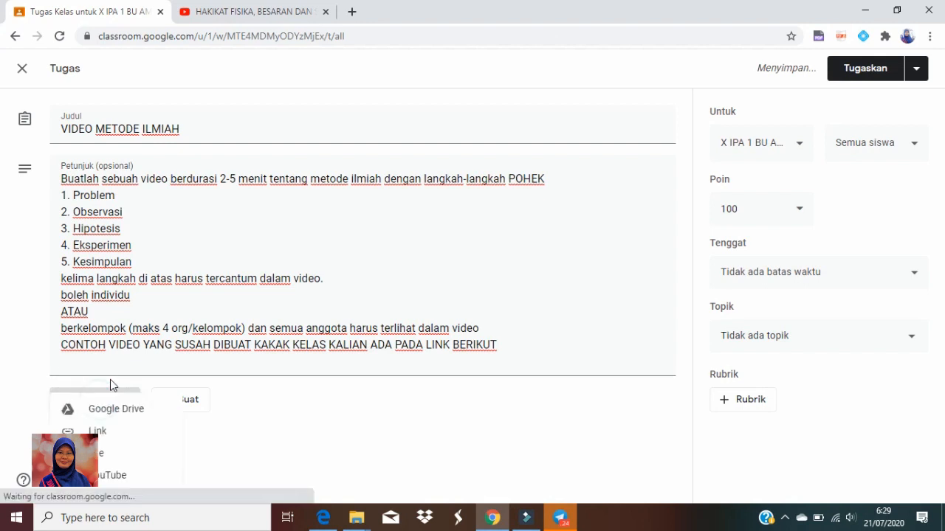
pyautogui.click(105, 475)
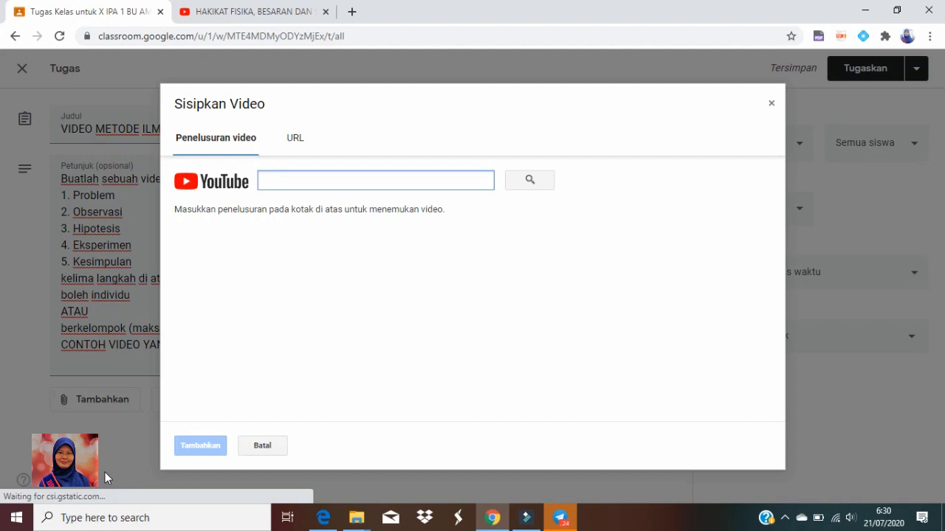
pyautogui.click(232, 13)
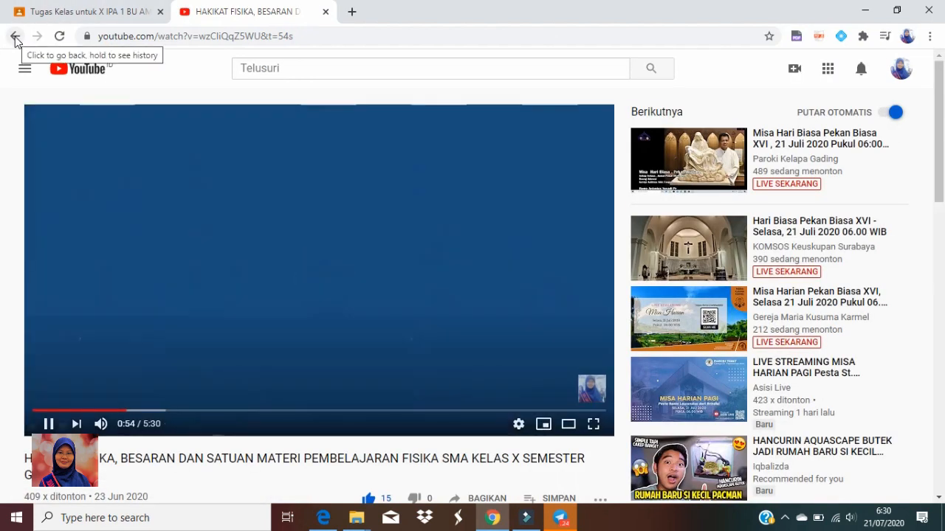
pyautogui.click(15, 37)
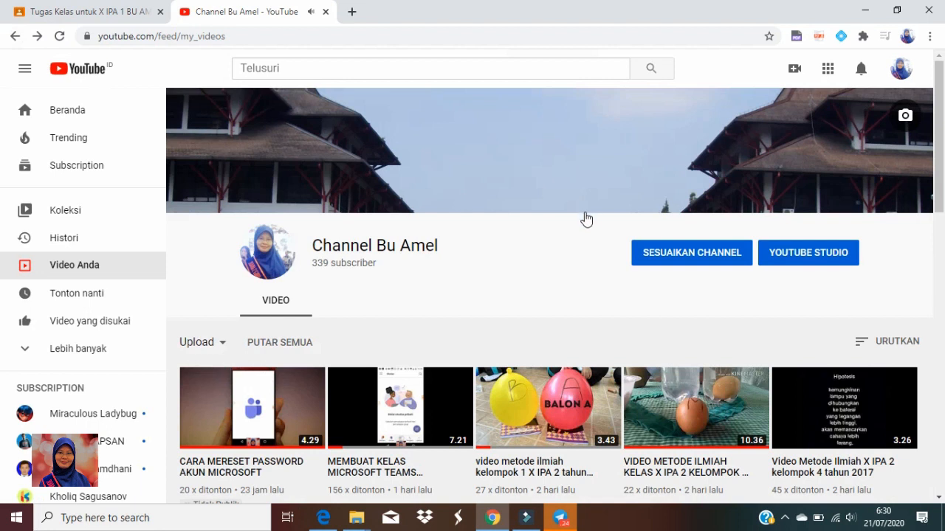
pyautogui.scroll(-2, 551, 327)
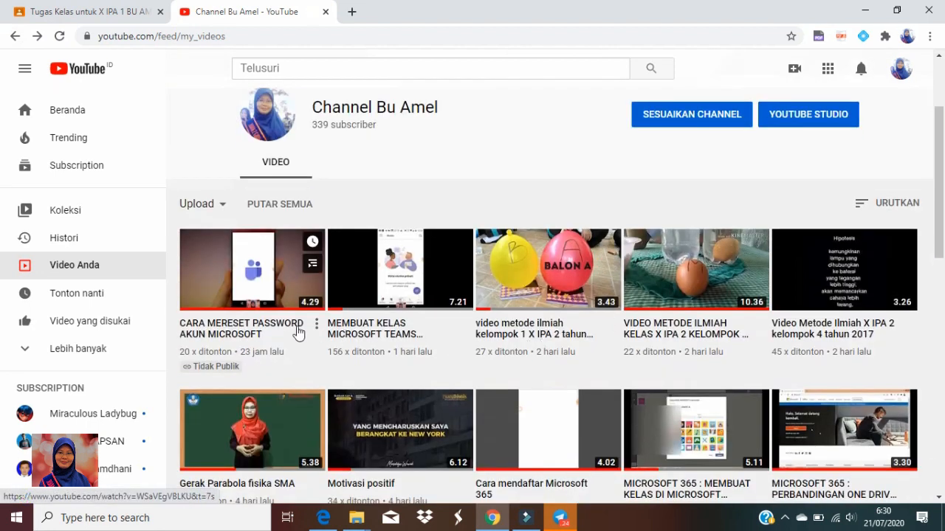
pyautogui.click(807, 325)
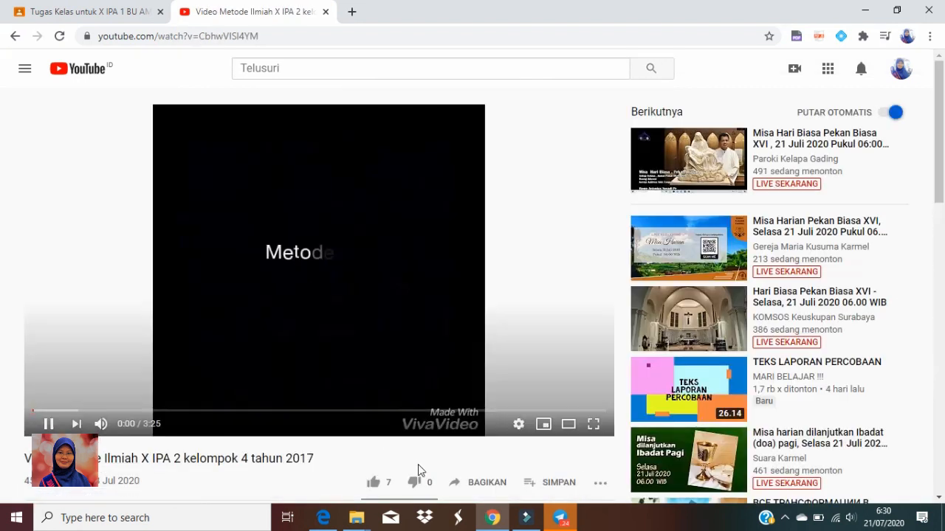
pyautogui.click(475, 483)
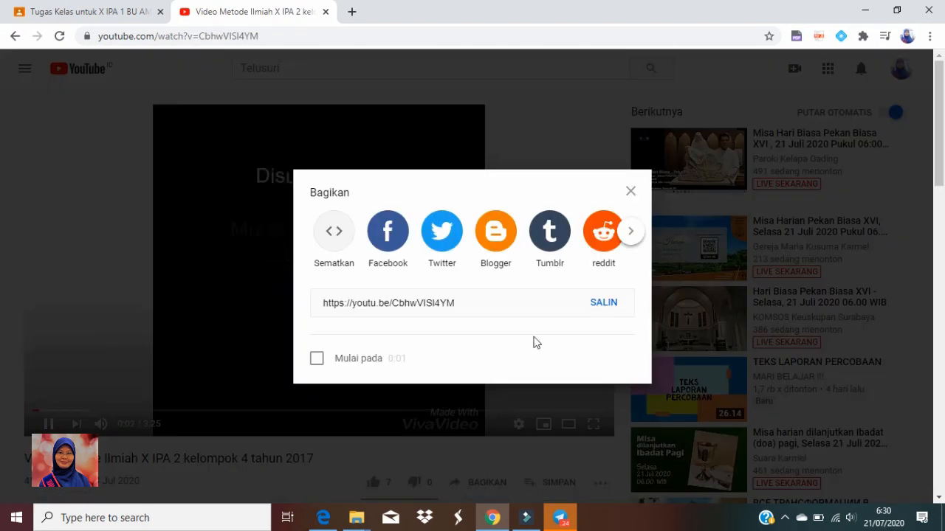
pyautogui.click(604, 307)
pyautogui.hotkey('ctrl', 'c')
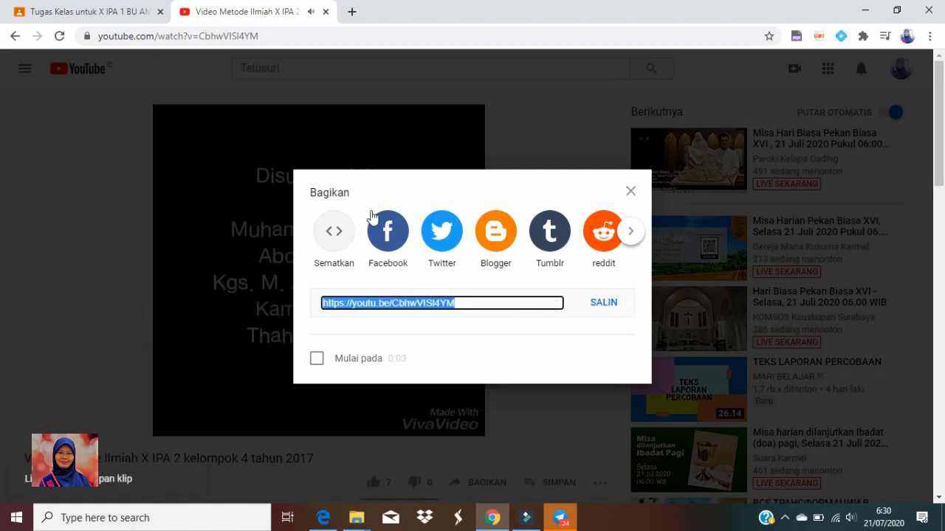
pyautogui.click(80, 313)
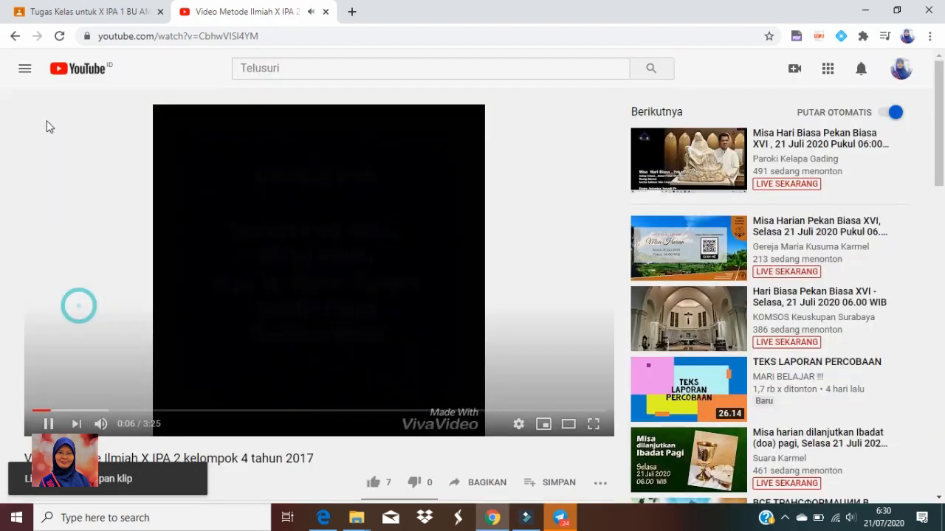
pyautogui.click(15, 36)
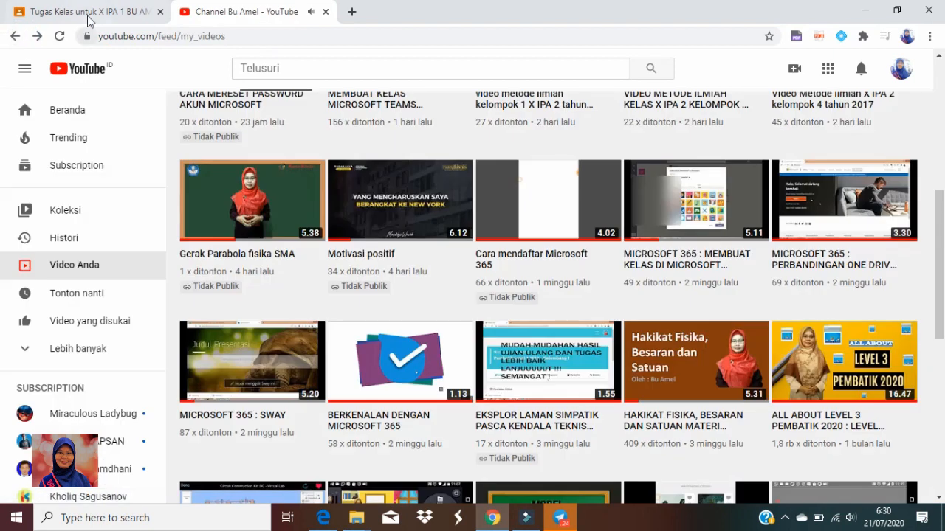
# Attach the video from the copied YouTube URL to the assignment and begin adding another attachment
pyautogui.click(87, 12)
pyautogui.click(293, 141)
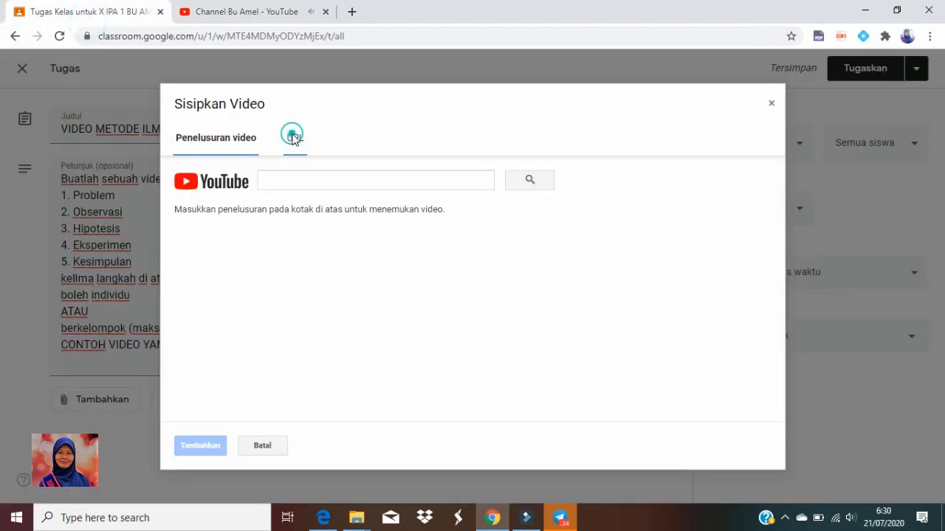
pyautogui.rightClick(321, 172)
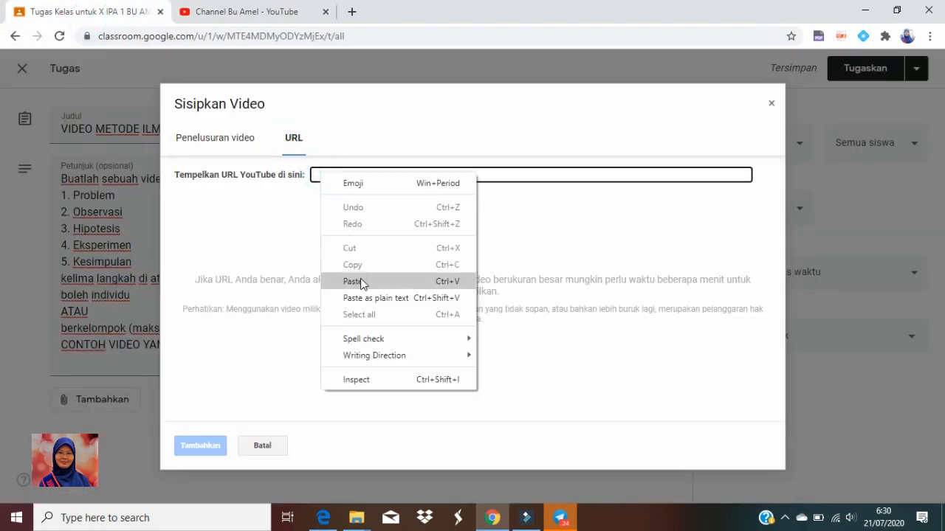
pyautogui.click(361, 280)
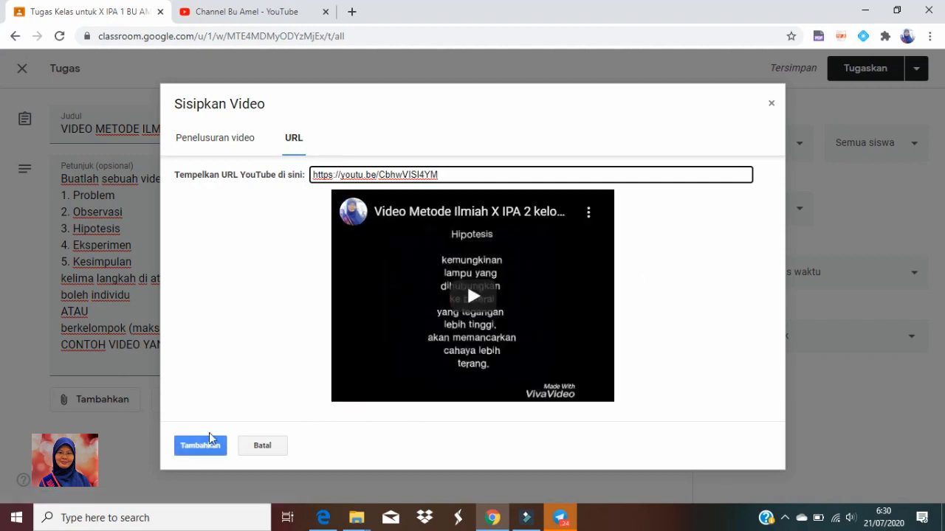
pyautogui.click(207, 445)
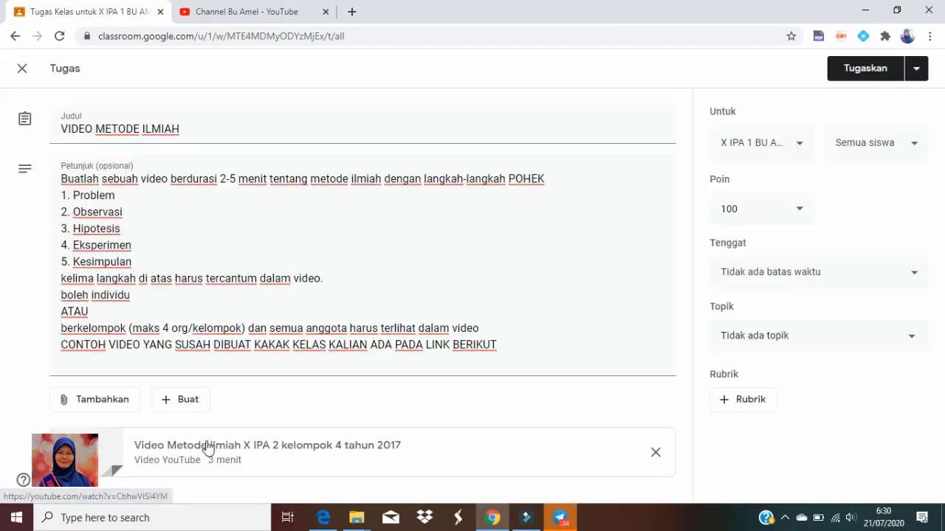
pyautogui.click(116, 403)
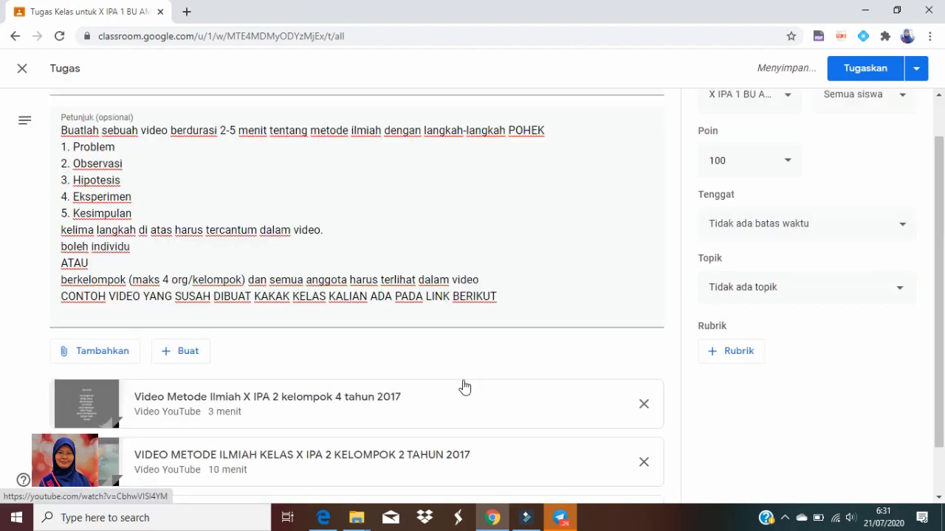
# Set the assignment deadline to 26 Jul 2020 at 23.59
pyautogui.scroll(-2, 460, 381)
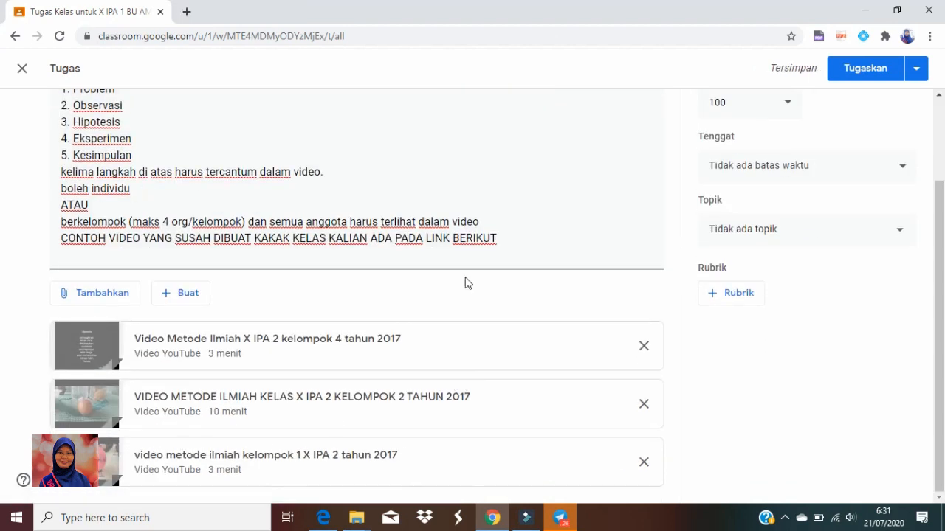
pyautogui.scroll(3, 614, 333)
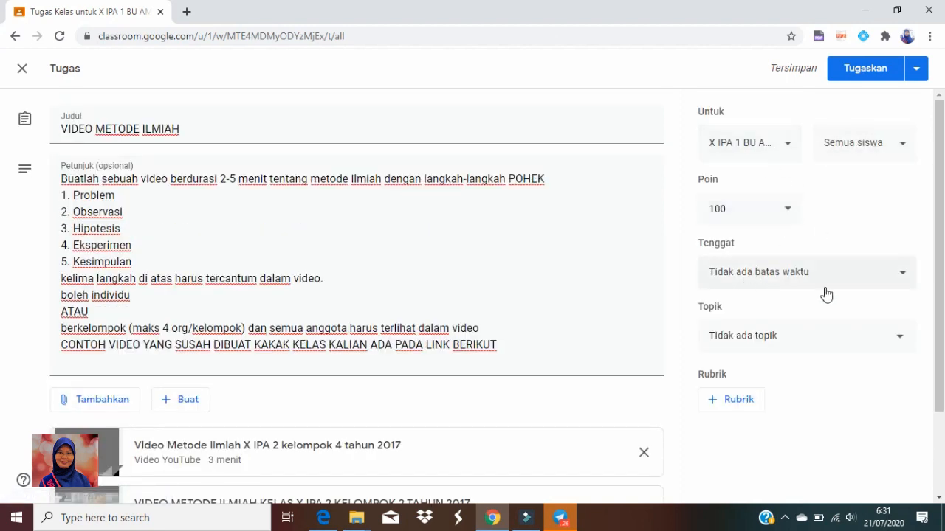
pyautogui.click(901, 279)
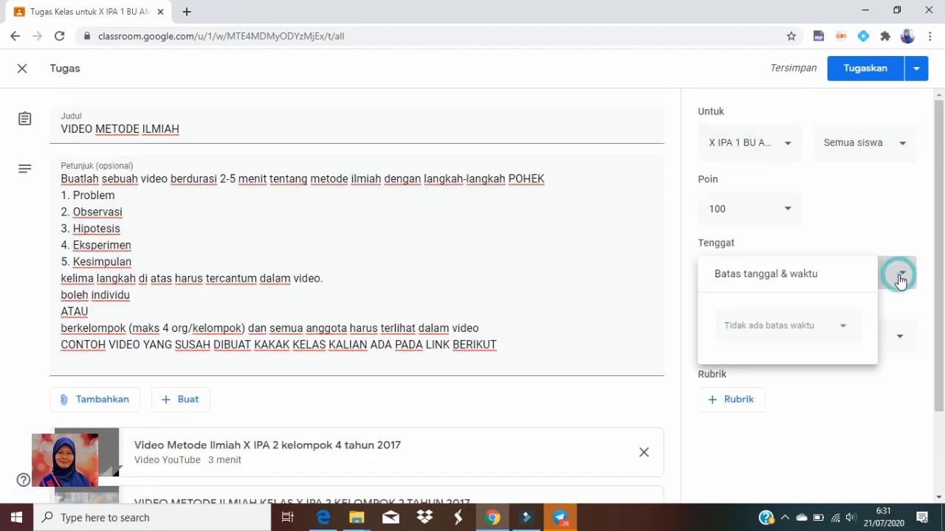
pyautogui.click(845, 330)
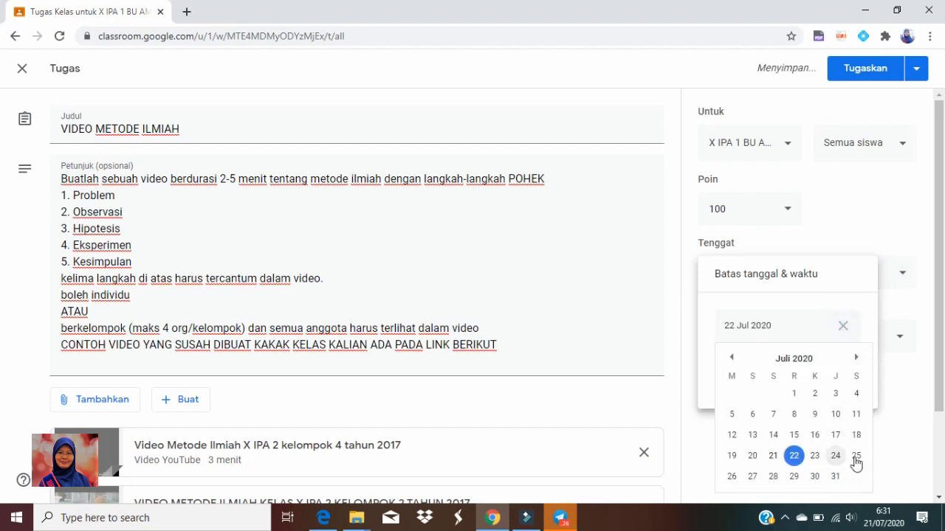
pyautogui.click(733, 479)
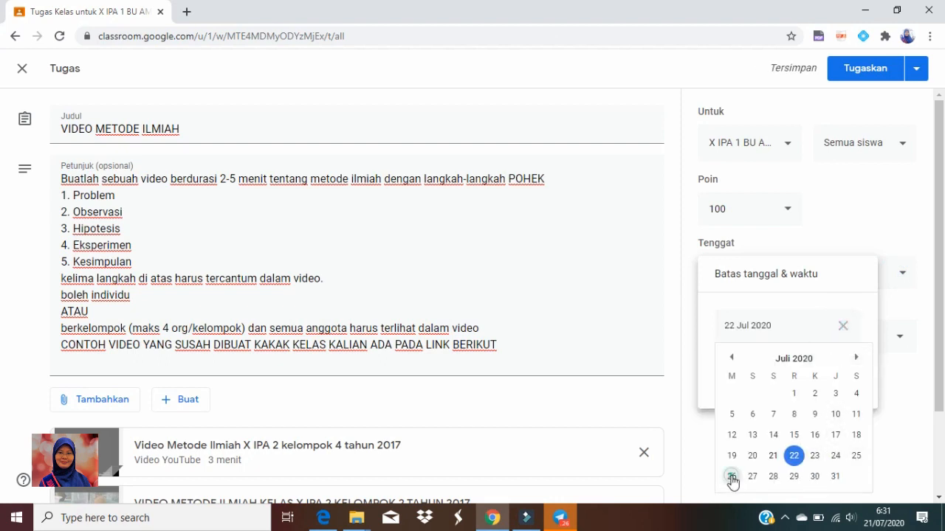
pyautogui.click(911, 419)
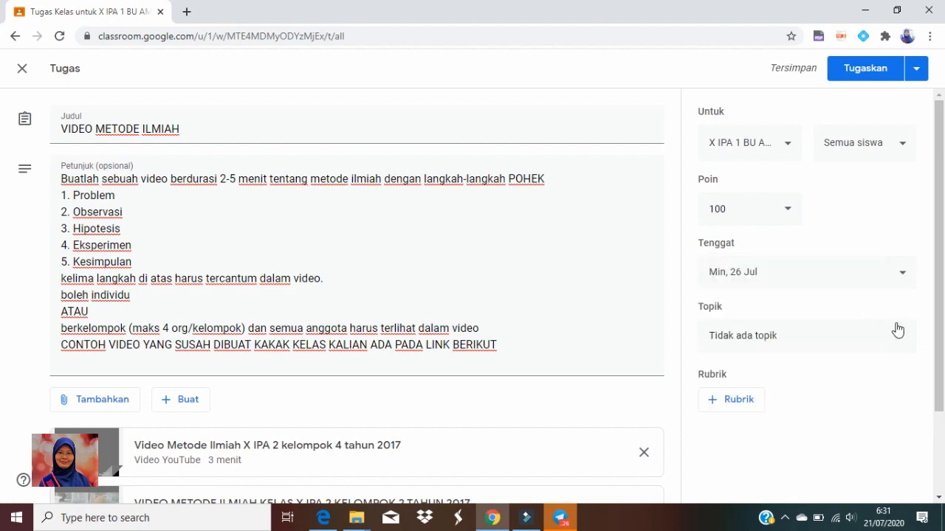
pyautogui.click(893, 277)
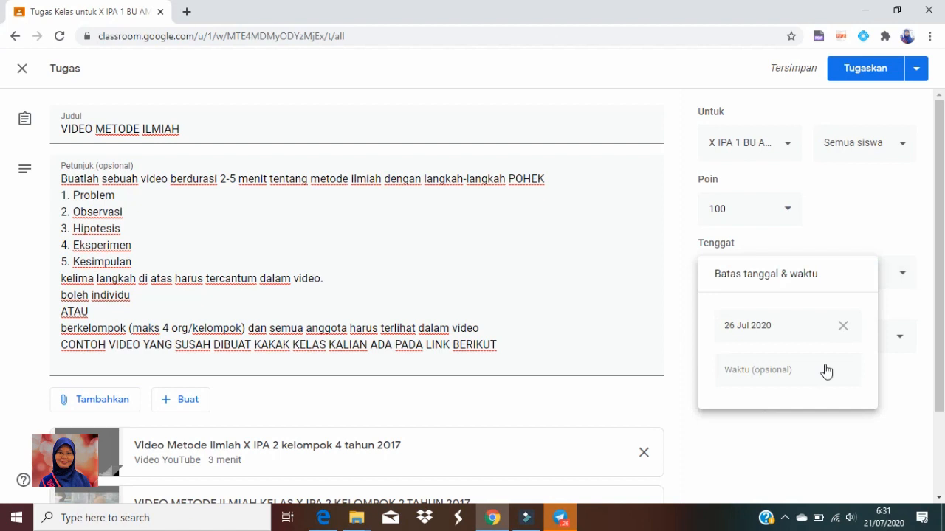
pyautogui.click(773, 372)
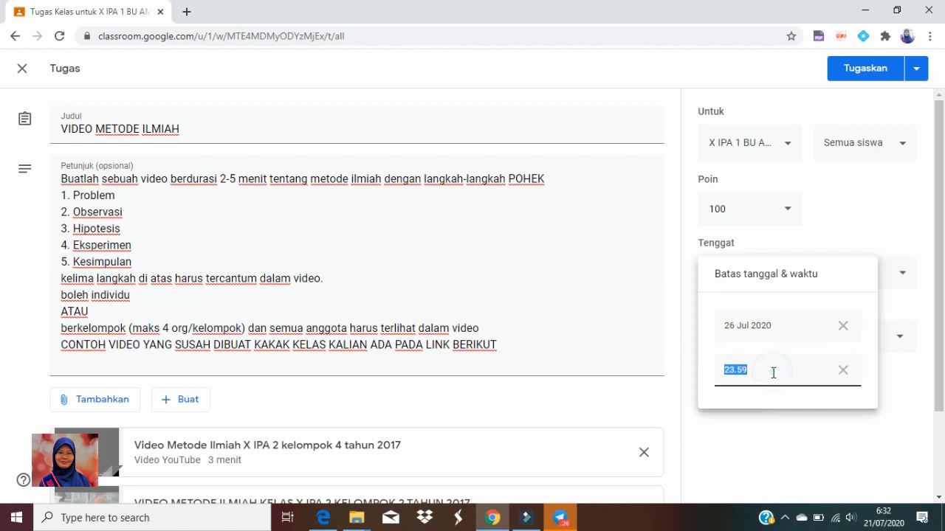
pyautogui.click(856, 437)
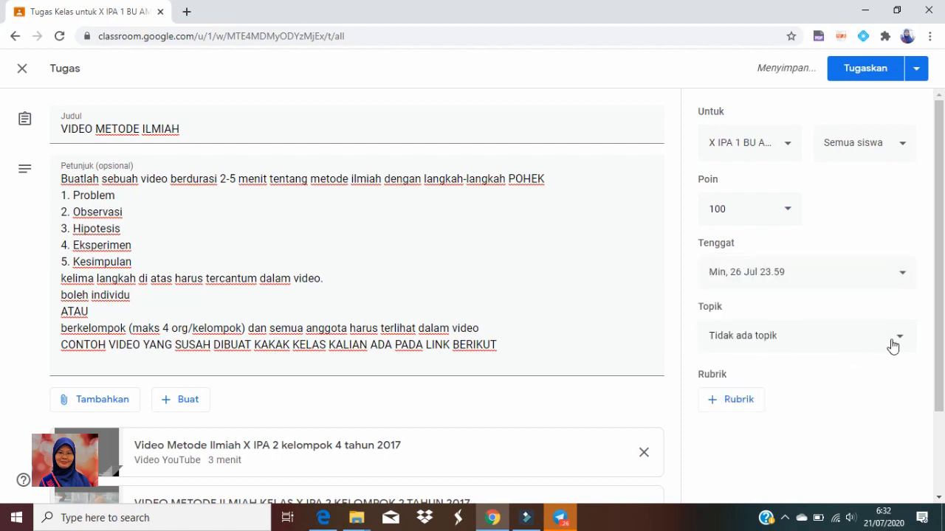
# Put the assignment under the topic "FISIKA KLS X SEMESTER GANJIL" and assign it to the class
pyautogui.click(897, 342)
pyautogui.click(836, 412)
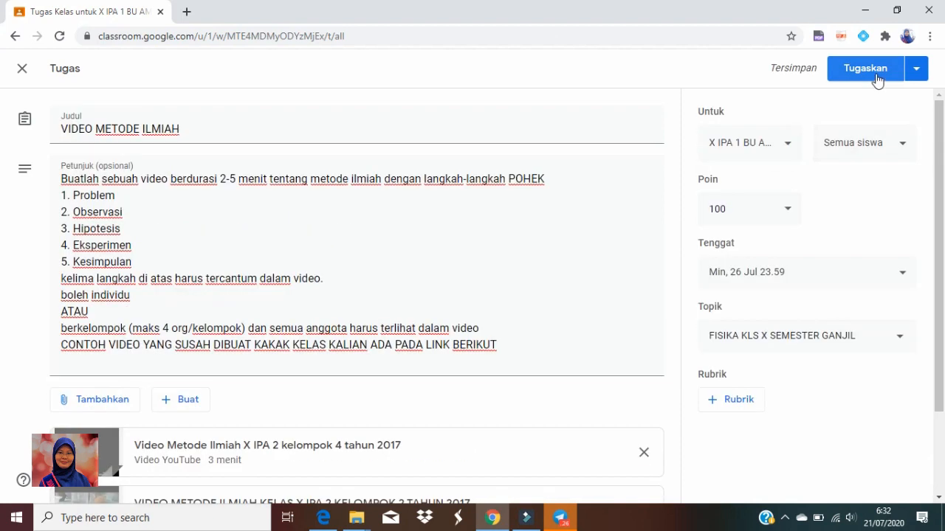
pyautogui.click(876, 76)
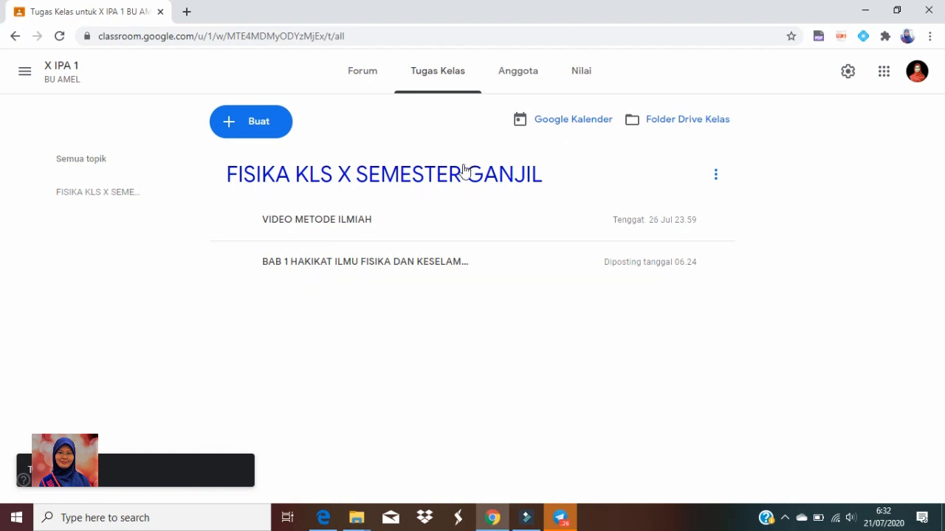
# Check the class forum for the new assignment post and open the class member list
pyautogui.click(363, 82)
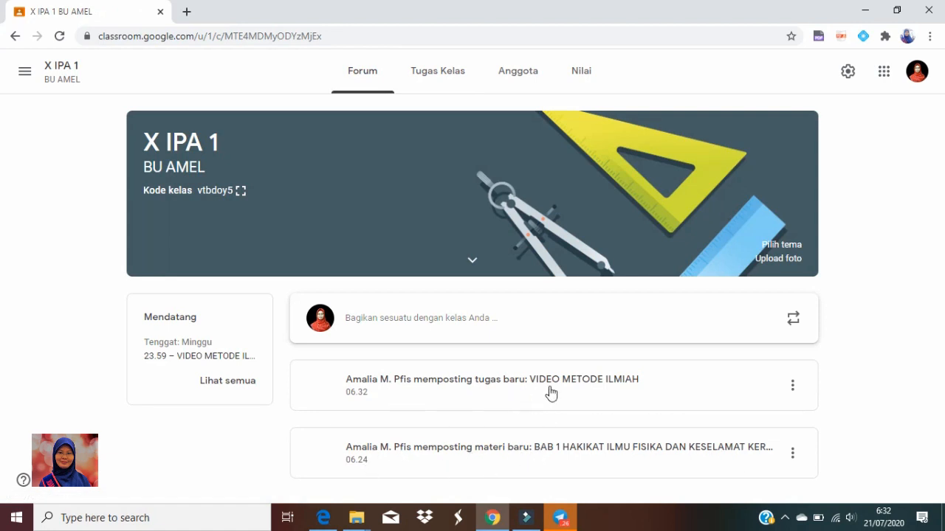
pyautogui.click(517, 76)
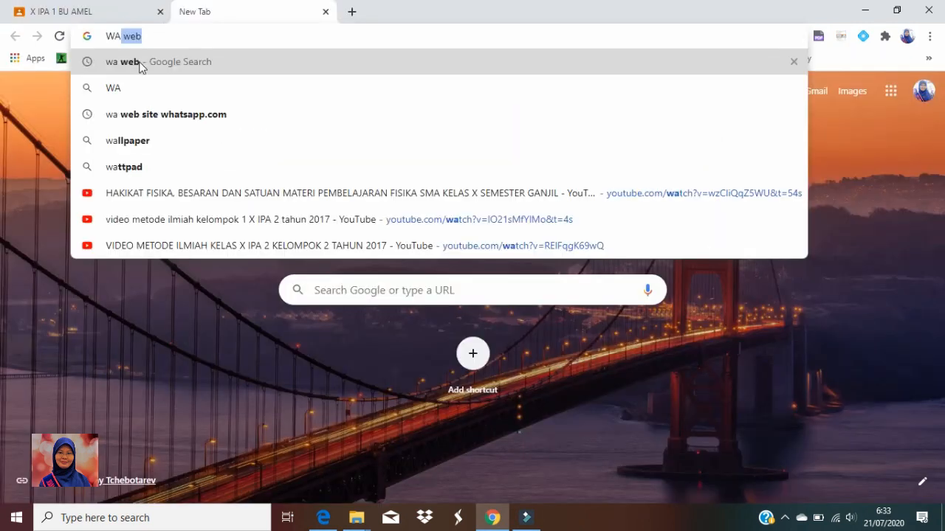
# Go to WhatsApp Web through a "wa web" search and open the group chat "FISIKA X IPA 1"
pyautogui.press('Return')
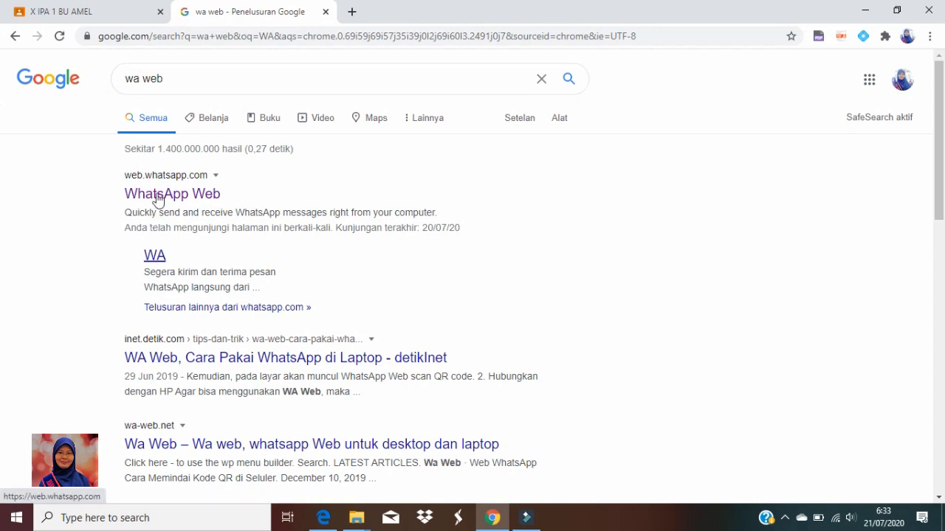
pyautogui.click(158, 190)
pyautogui.click(129, 171)
pyautogui.write('x')
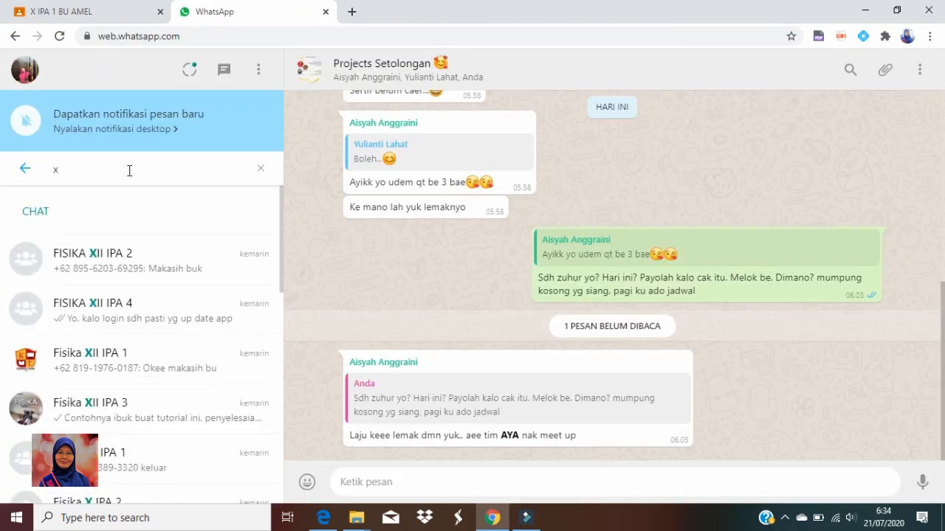
pyautogui.write(' ipa 1')
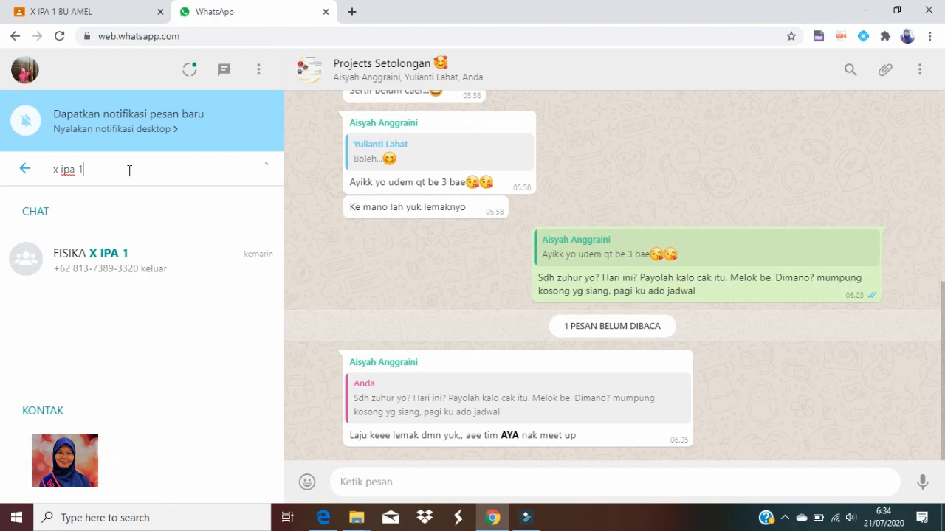
pyautogui.click(137, 270)
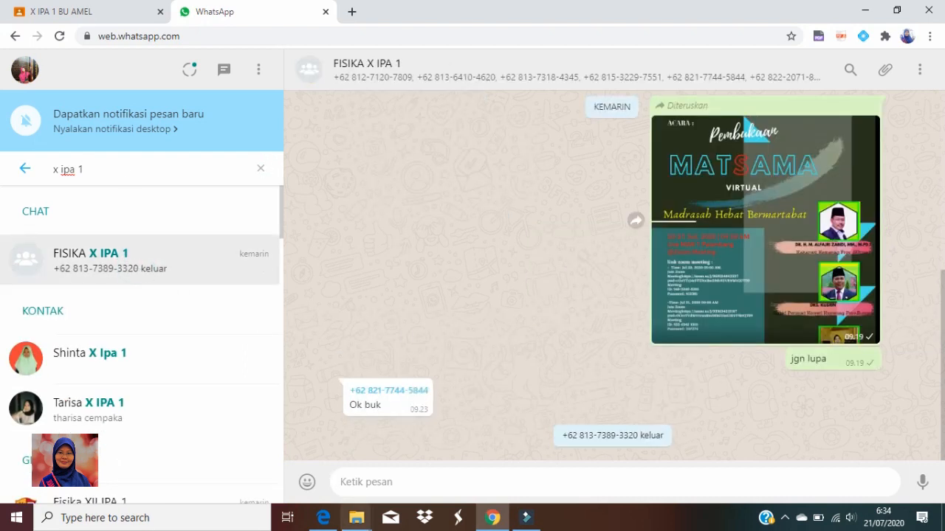
# Copy the class name, teacher name and class code from the Classroom forum banner into a message draft for the WhatsApp group
pyautogui.moveTo(334, 503)
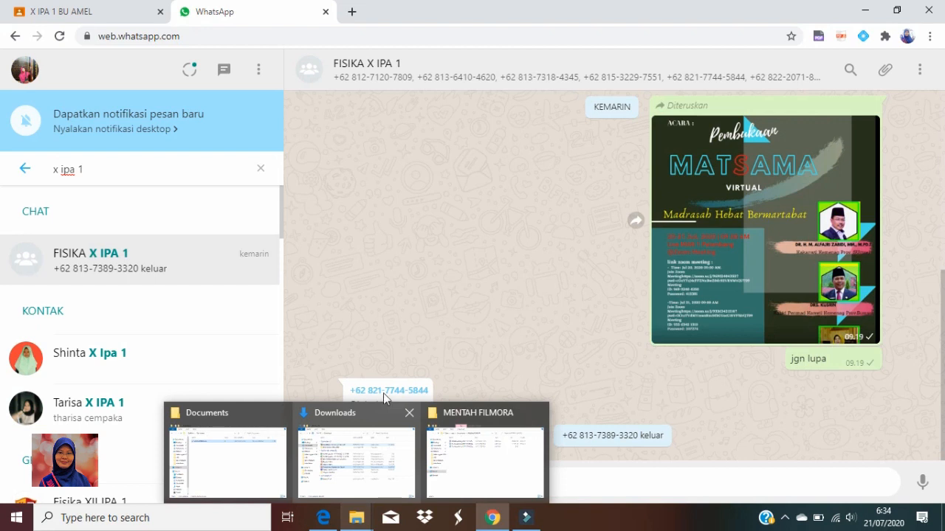
pyautogui.click(80, 11)
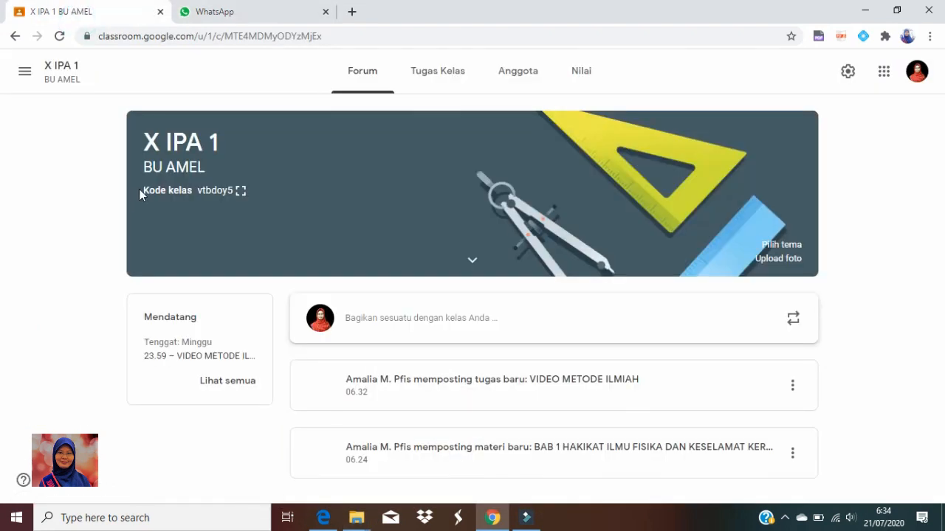
pyautogui.moveTo(151, 139); pyautogui.dragTo(245, 198)
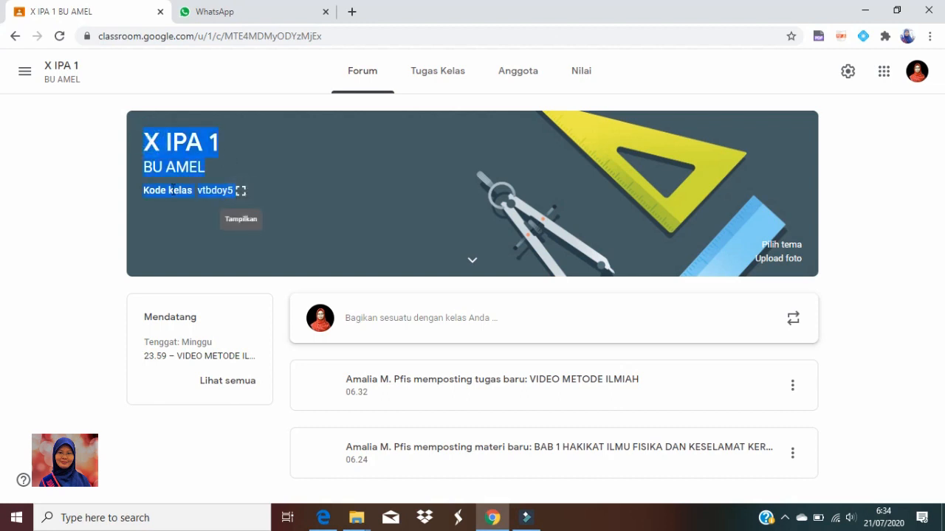
pyautogui.rightClick(178, 152)
pyautogui.click(208, 163)
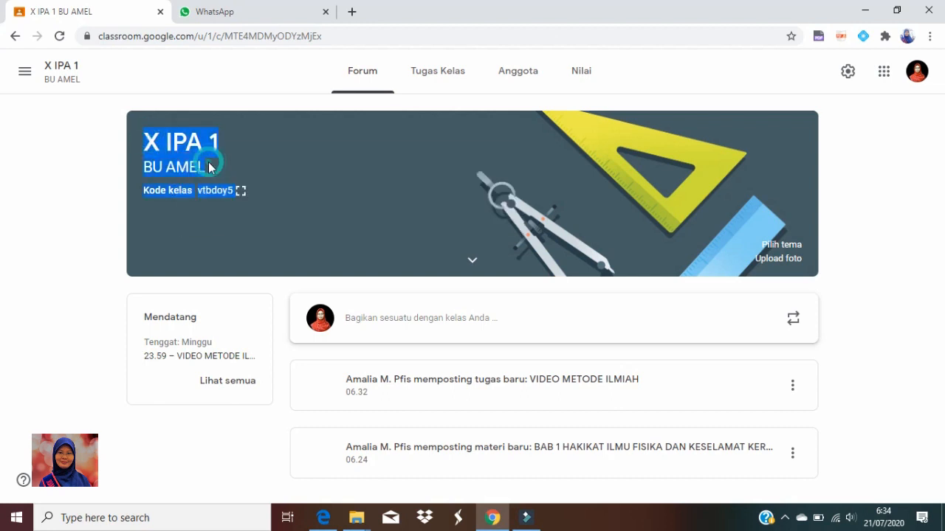
pyautogui.click(248, 21)
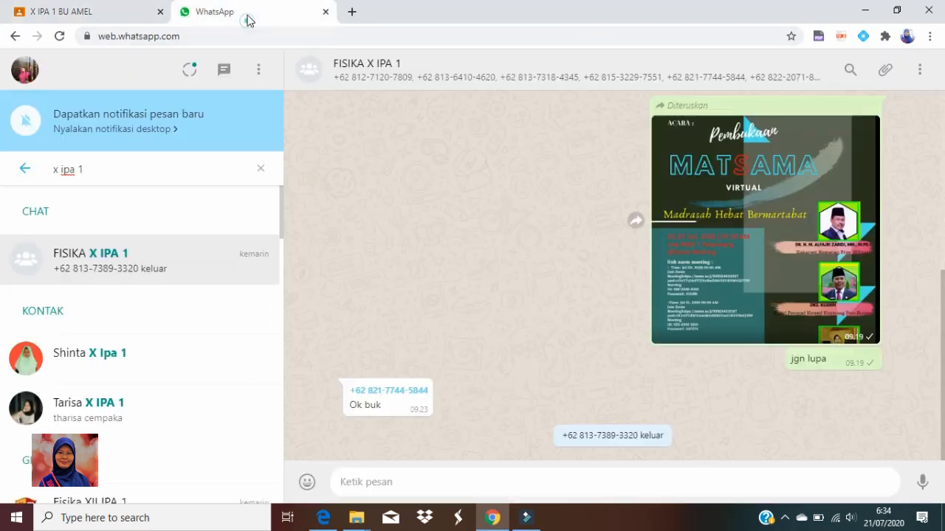
pyautogui.rightClick(384, 485)
pyautogui.click(413, 369)
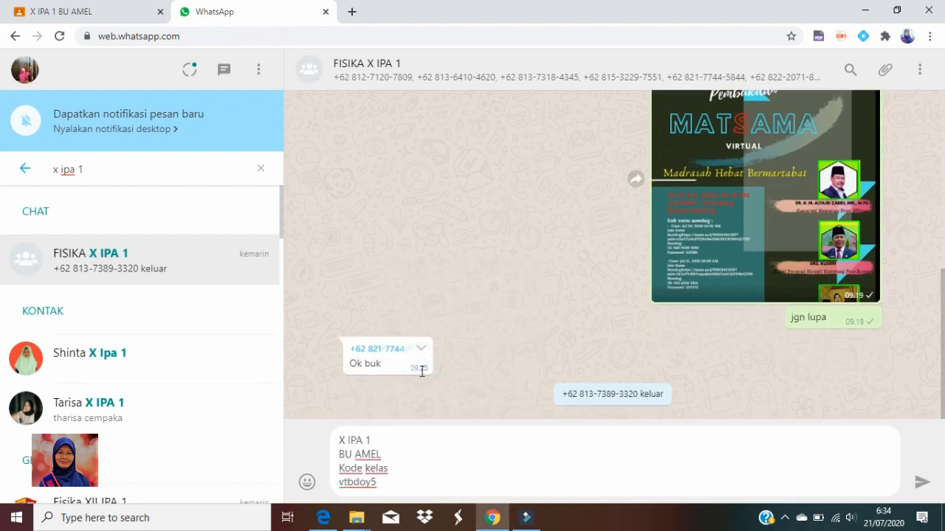
# Start the first line of the message draft with "Google classroom" and the teacher's name, before "X IPA 1"
pyautogui.click(340, 442)
pyautogui.write('Good')
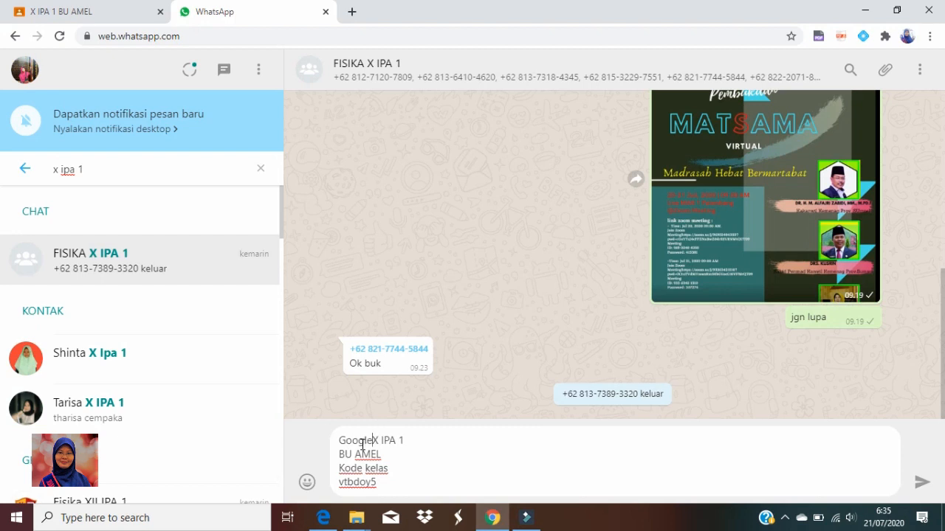
pyautogui.write('le ca')
pyautogui.press('BackSpace')
pyautogui.write('lassroom bu Amel')
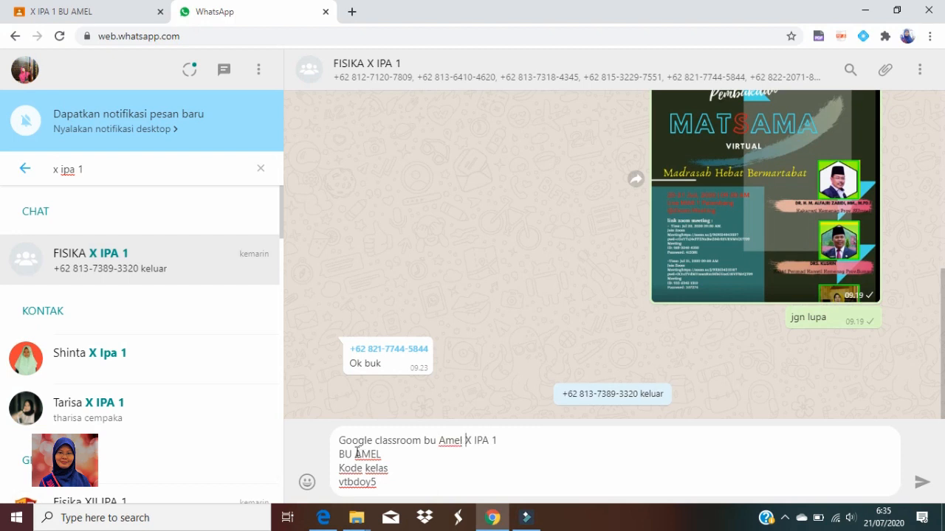
# Delete the separate teacher-name line and join the class code to its label as "Kode kelas :" on one line
pyautogui.moveTo(340, 455); pyautogui.dragTo(399, 455)
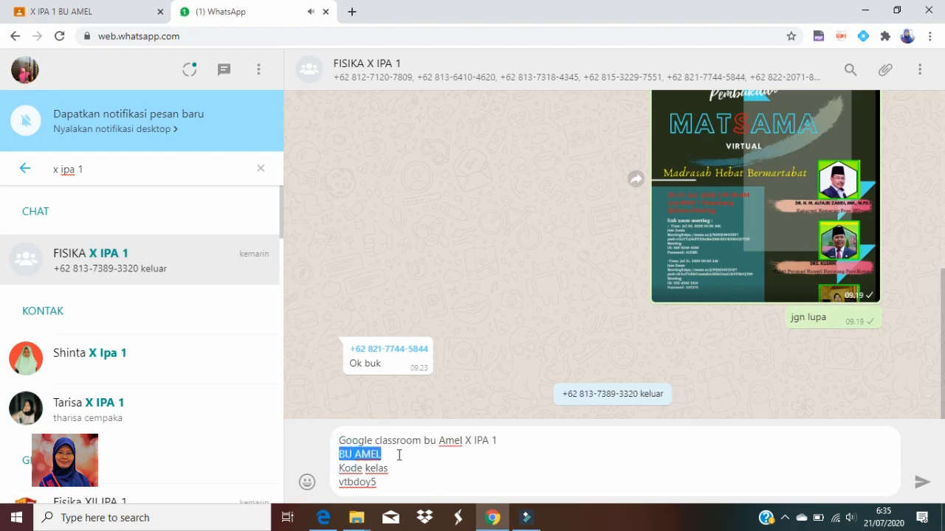
pyautogui.press('BackSpace')
pyautogui.press('BackSpace')
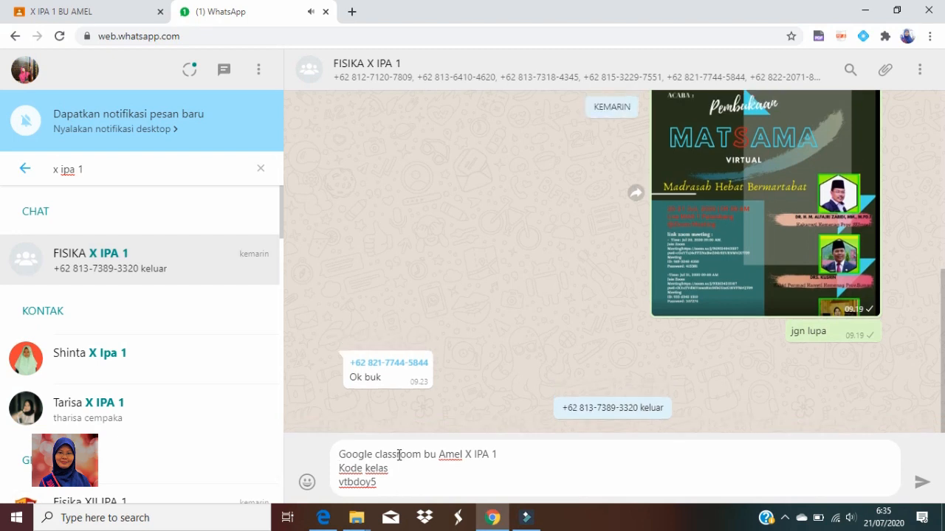
pyautogui.click(339, 482)
pyautogui.press('BackSpace')
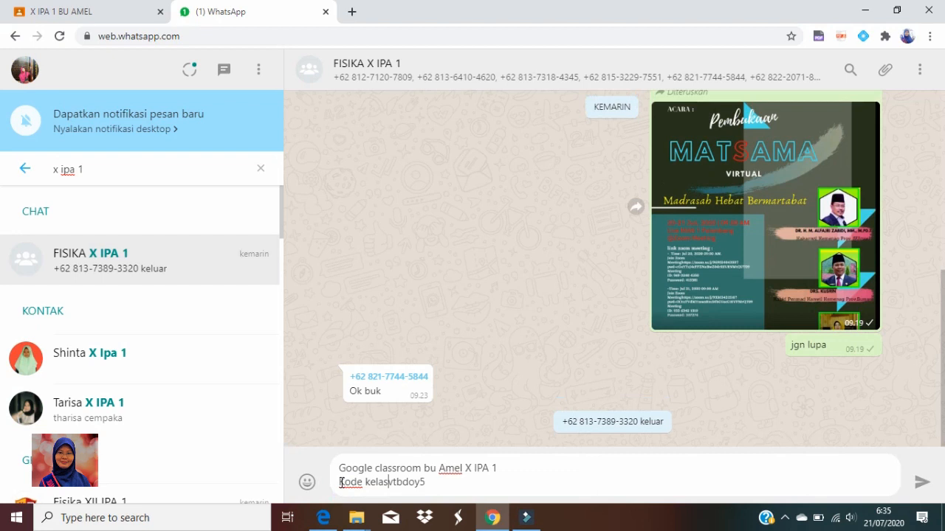
pyautogui.write(':')
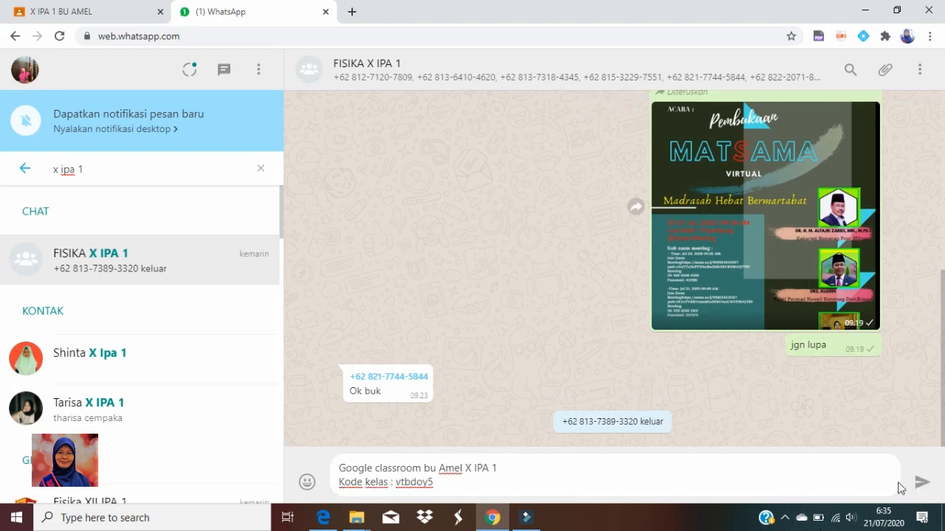
# Send the drafted class code message to the WhatsApp group, followed by a second message reading "silakan di add"
pyautogui.click(521, 492)
pyautogui.click(438, 481)
pyautogui.press('Return')
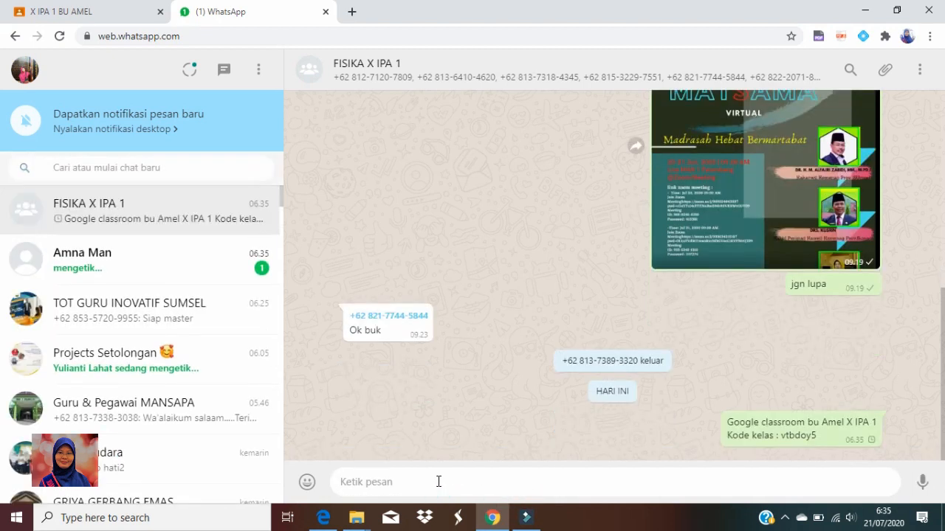
pyautogui.write('silakan di add')
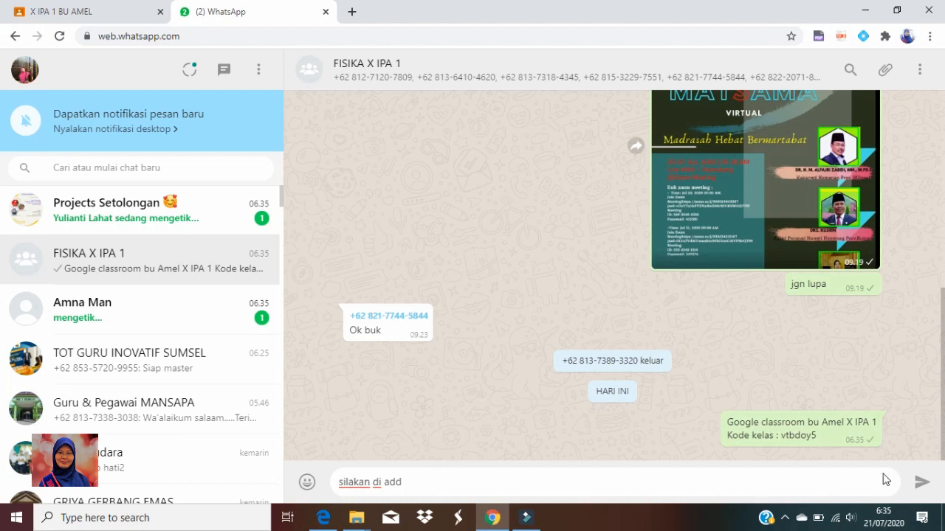
pyautogui.click(922, 487)
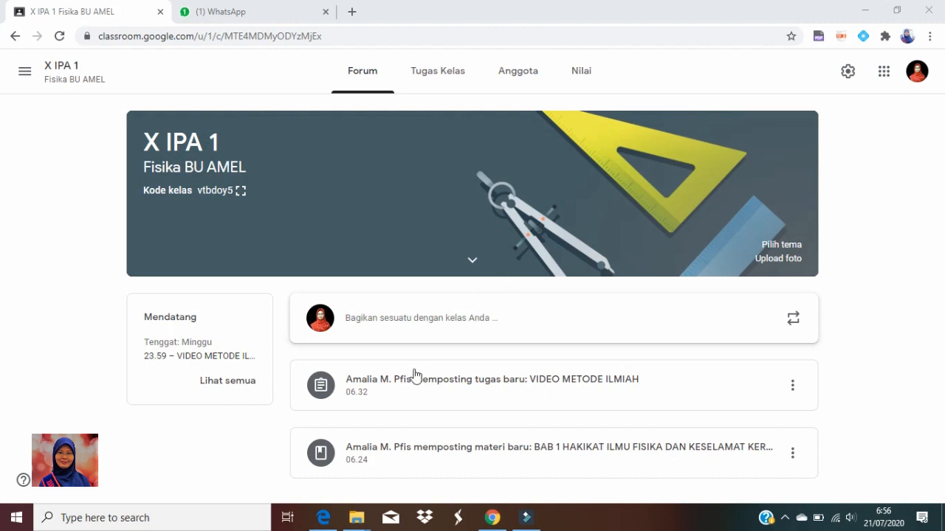
# Switch to Google Classroom and review the list of students who are members of class X IPA 1
pyautogui.click(516, 76)
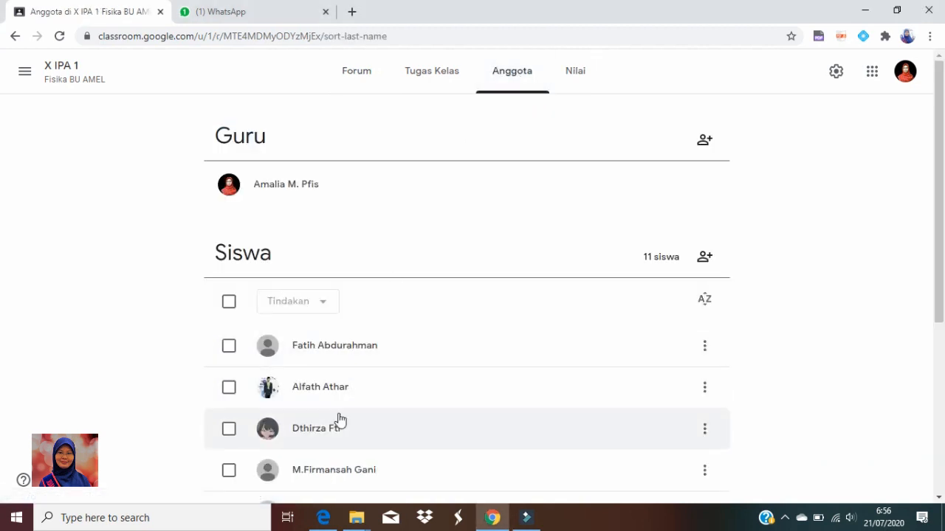
pyautogui.scroll(-4, 341, 421)
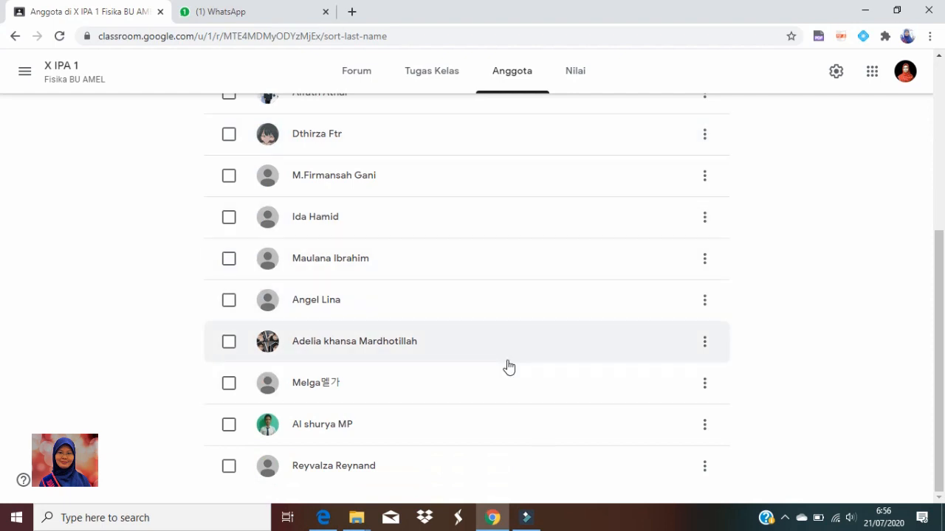
pyautogui.scroll(5, 506, 367)
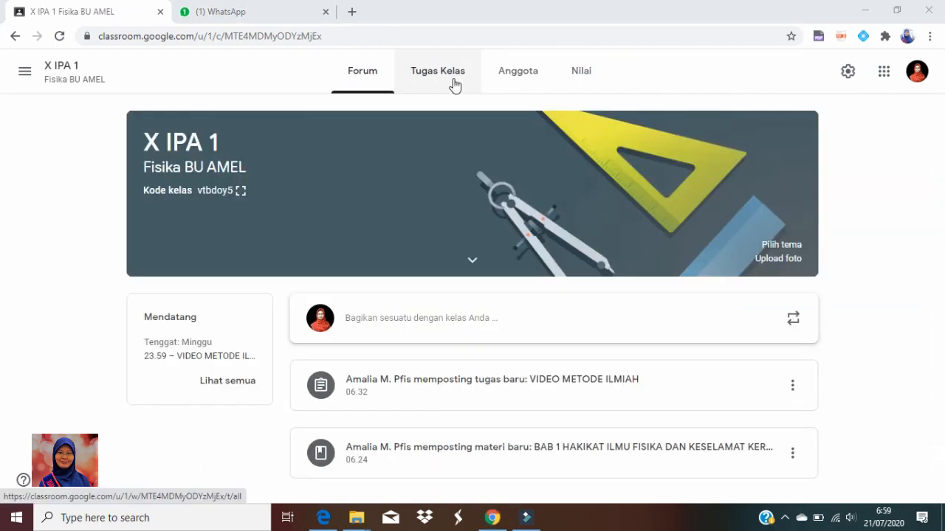
# Add a topic named "MATERI" to the classwork of X IPA 1
pyautogui.click(453, 83)
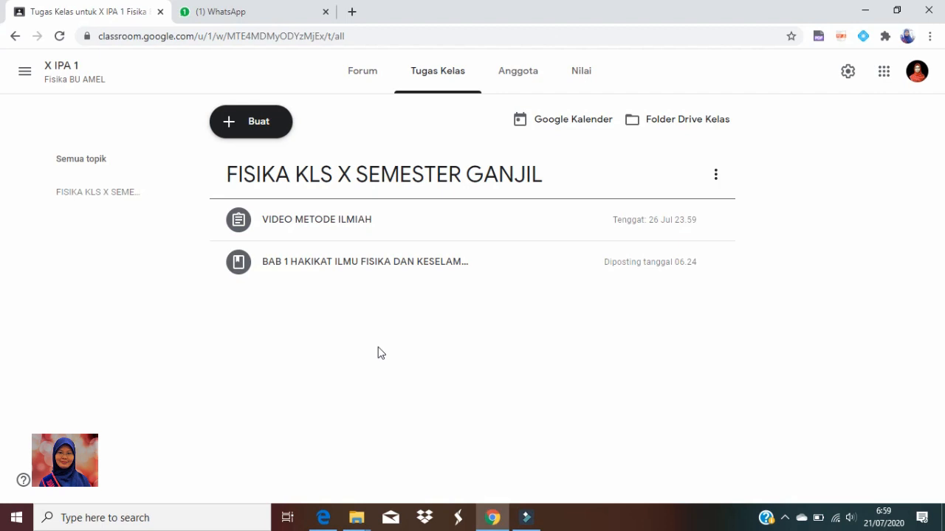
pyautogui.click(264, 119)
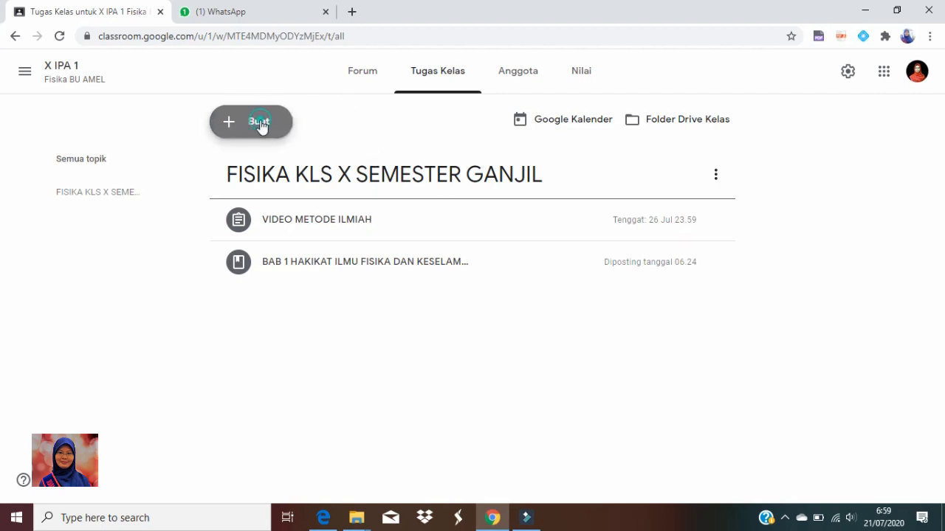
pyautogui.click(267, 384)
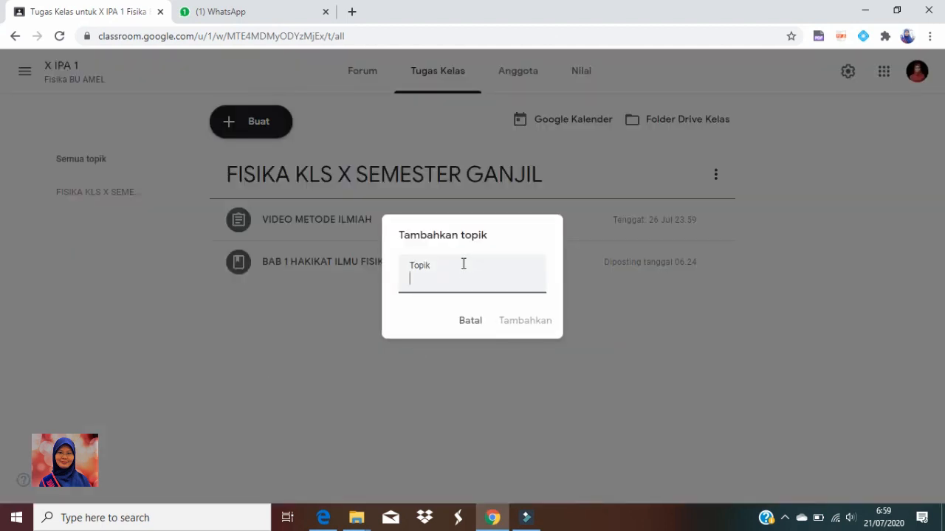
pyautogui.write('ma')
pyautogui.press('BackSpace')
pyautogui.press('BackSpace')
pyautogui.press('BackSpace')
pyautogui.press('BackSpace')
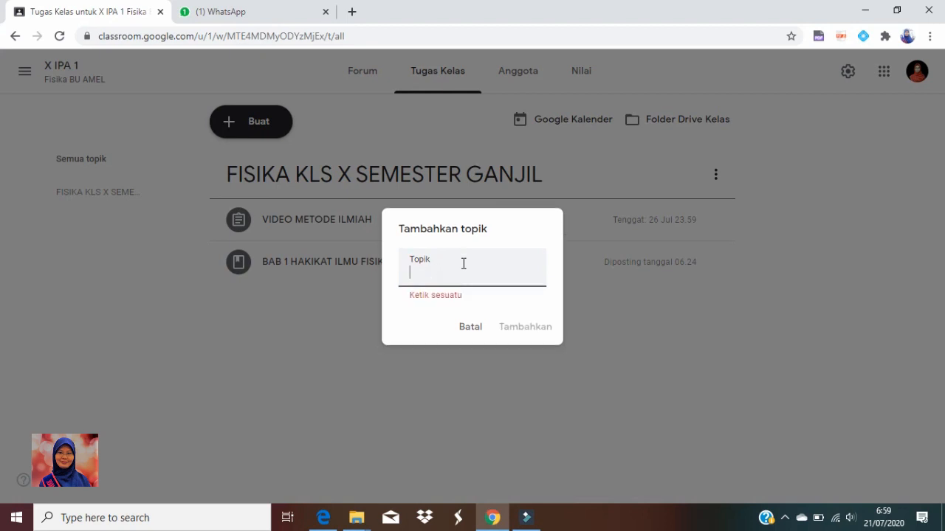
pyautogui.write('MATERI')
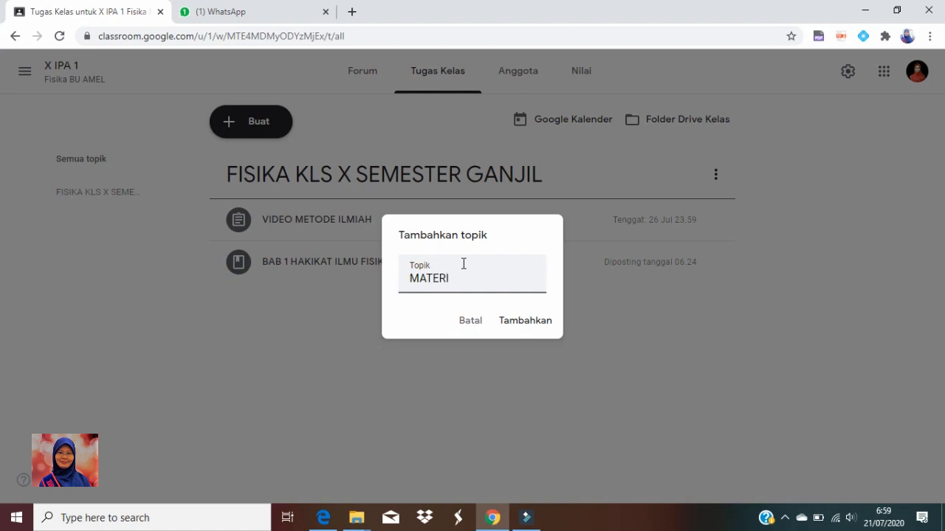
pyautogui.click(539, 329)
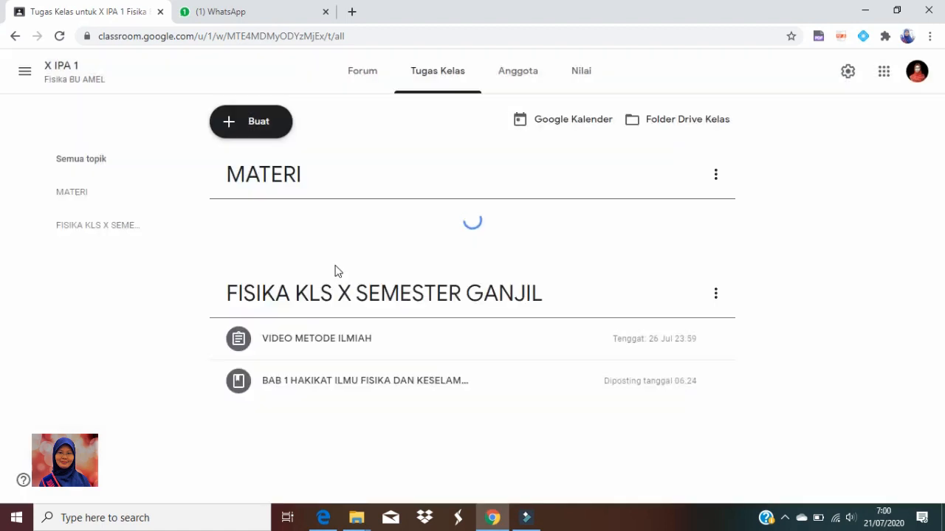
# Add a classwork topic named "DISKUSI"
pyautogui.click(247, 121)
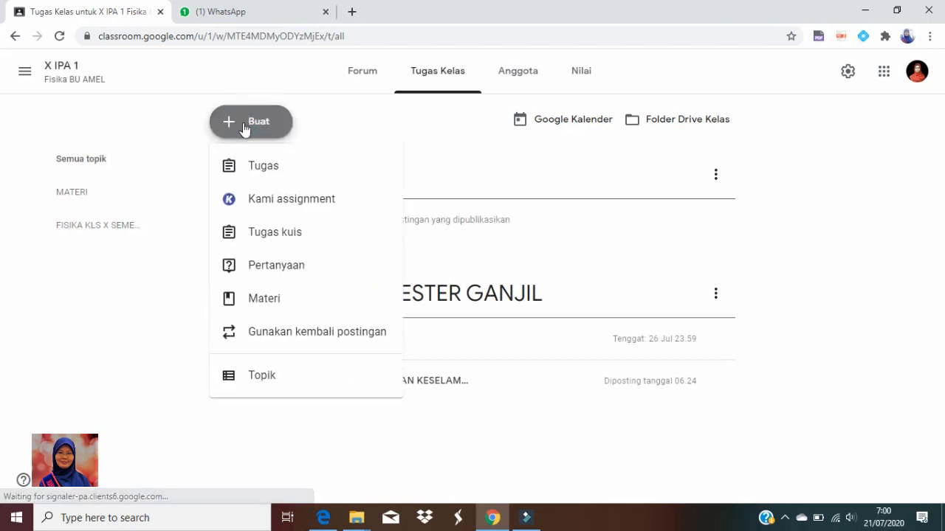
pyautogui.click(262, 377)
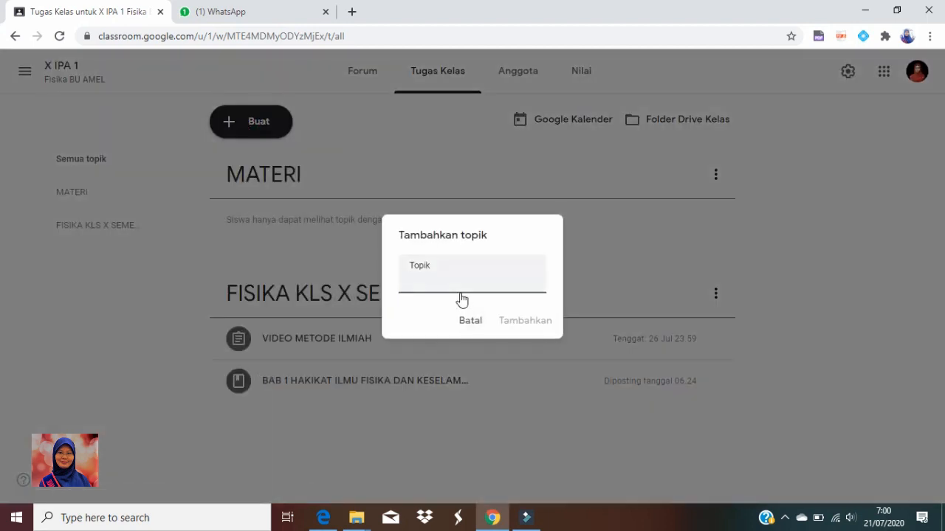
pyautogui.write('DISKUSI')
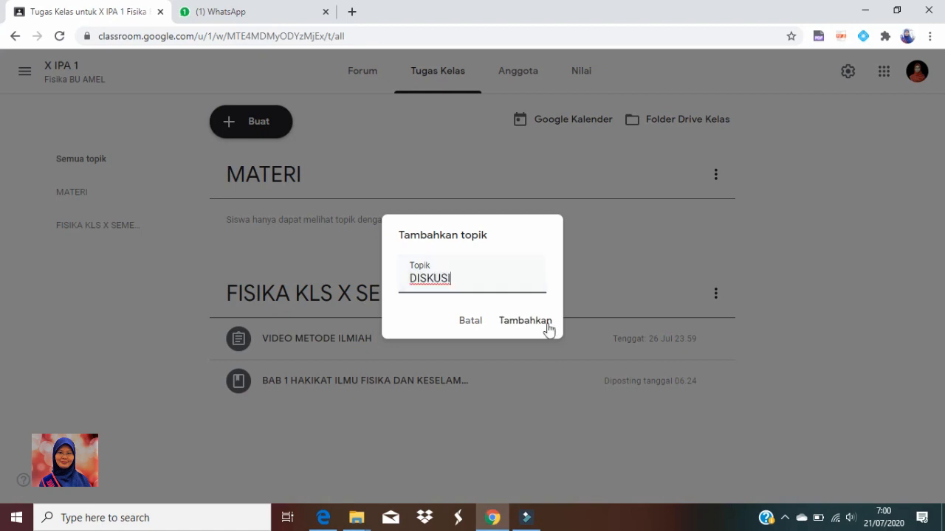
pyautogui.click(538, 330)
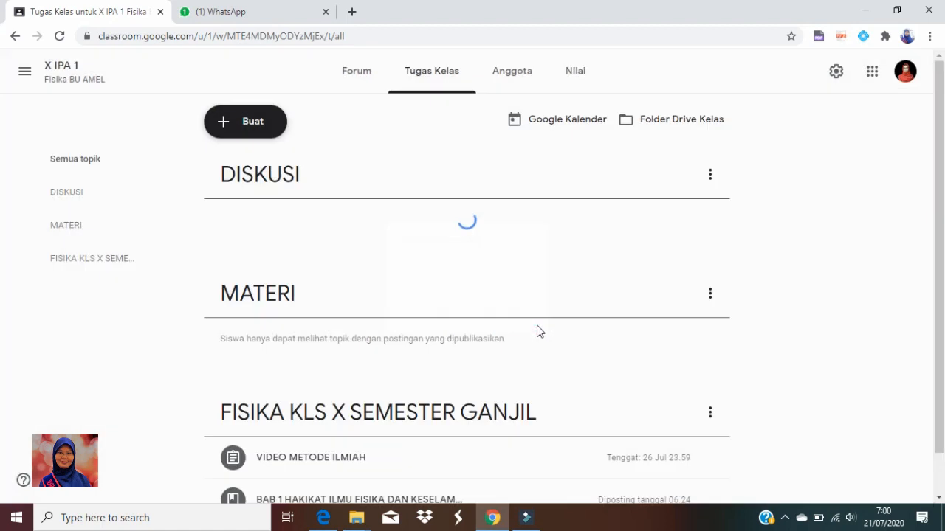
# Add a classwork topic named "TUGAS"
pyautogui.click(260, 127)
pyautogui.click(258, 376)
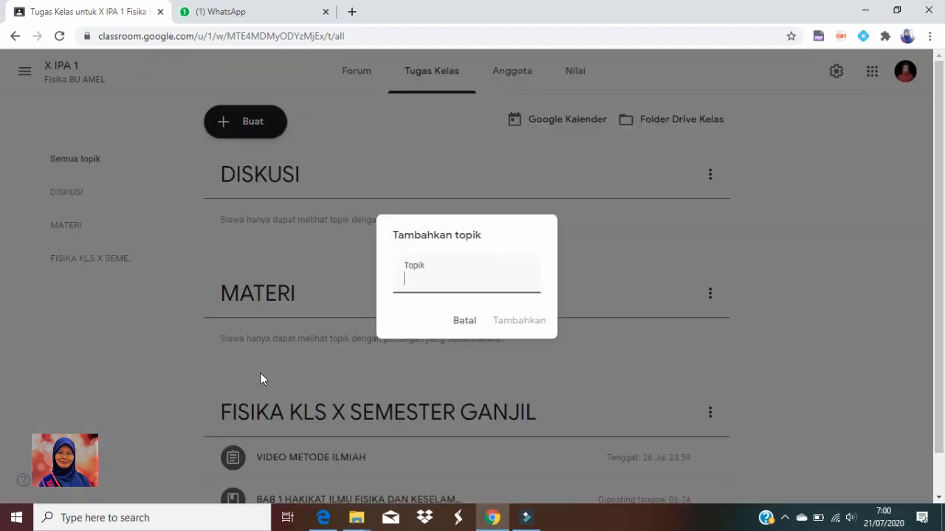
pyautogui.write('TUGAS')
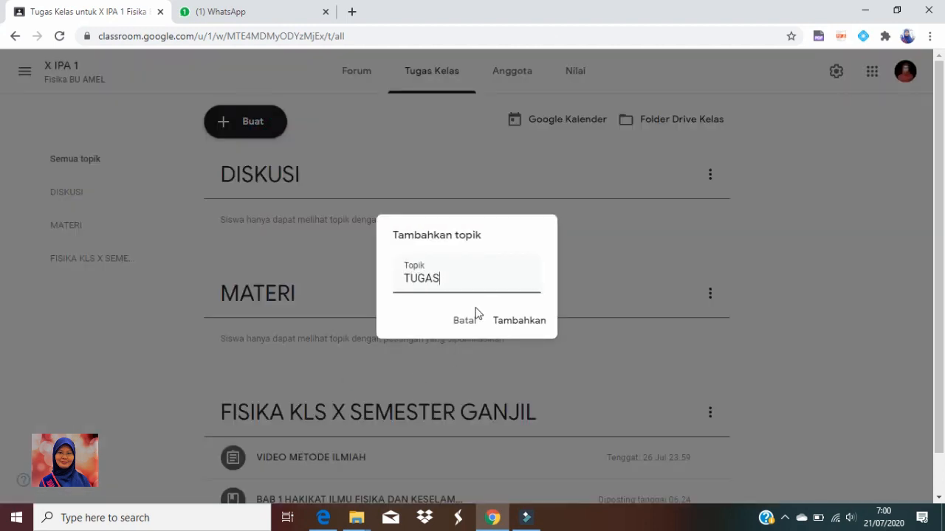
pyautogui.click(521, 322)
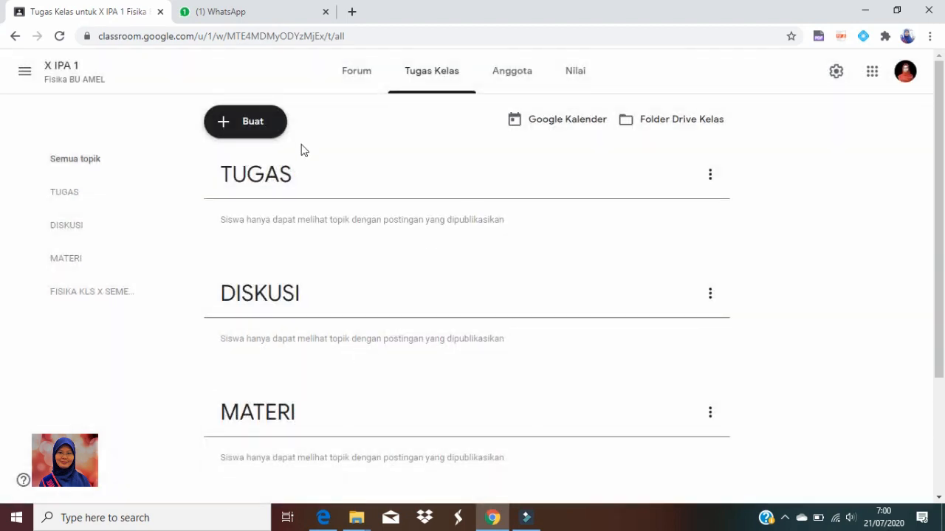
# Add a classwork topic named "PENILAIAN"
pyautogui.click(264, 127)
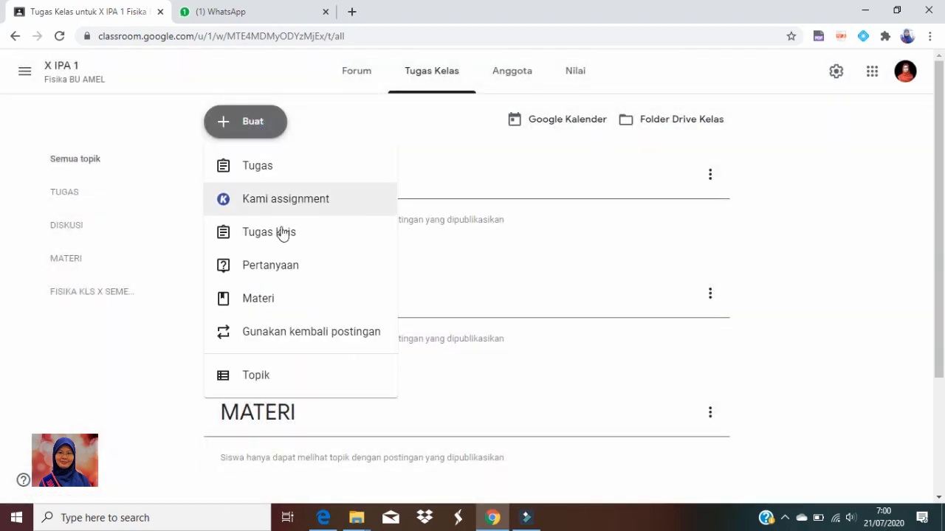
pyautogui.click(274, 375)
pyautogui.write('PENILAIAN')
pyautogui.click(511, 322)
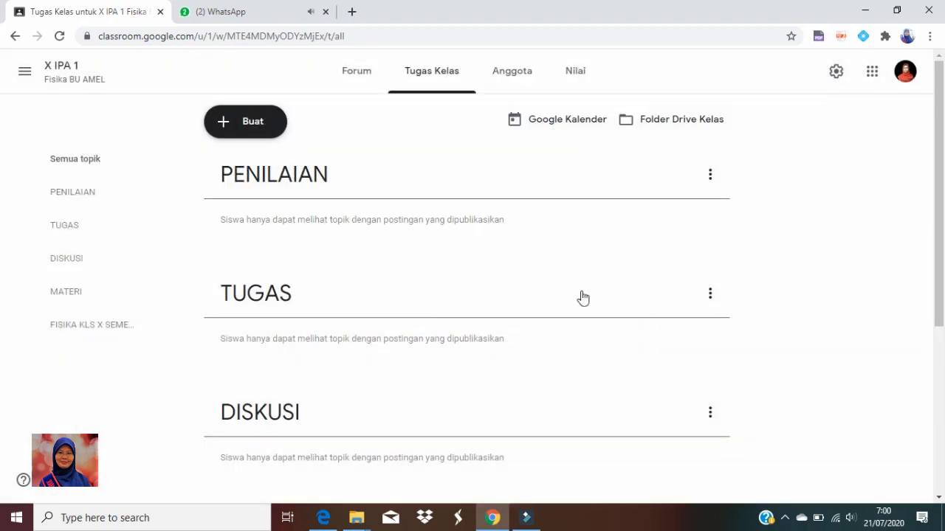
# Reorder the classwork topics as MATERI, DISKUSI, TUGAS, PENILAIAN, with FISIKA KLS X SEMESTER GANJIL last
pyautogui.scroll(-4, 350, 344)
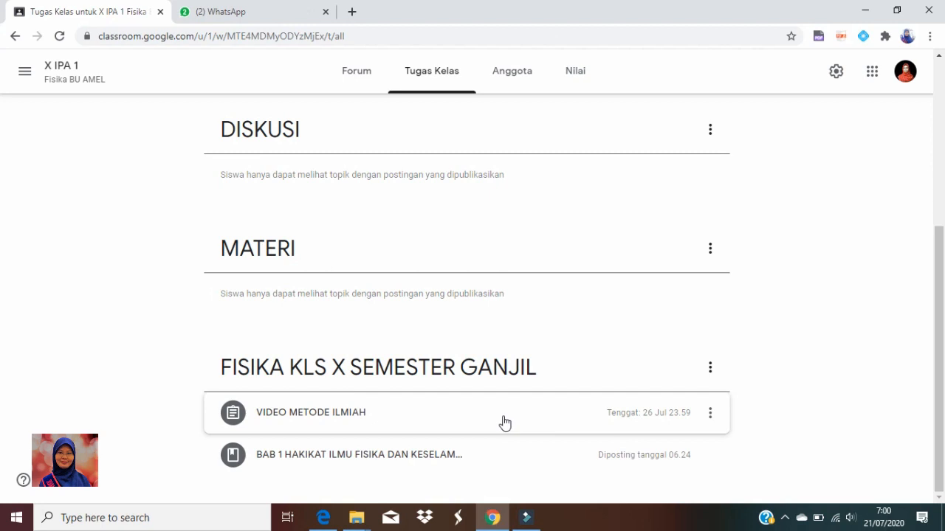
pyautogui.scroll(4, 347, 244)
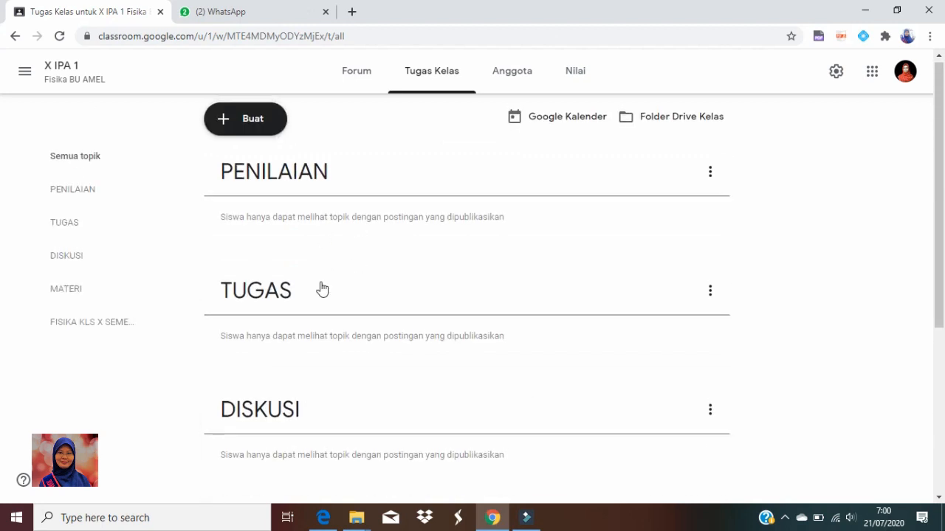
pyautogui.scroll(-4, 322, 288)
pyautogui.moveTo(261, 253); pyautogui.dragTo(302, 169)
pyautogui.moveTo(273, 424); pyautogui.dragTo(344, 238)
pyautogui.scroll(-2, 340, 417)
pyautogui.scroll(2, 336, 254)
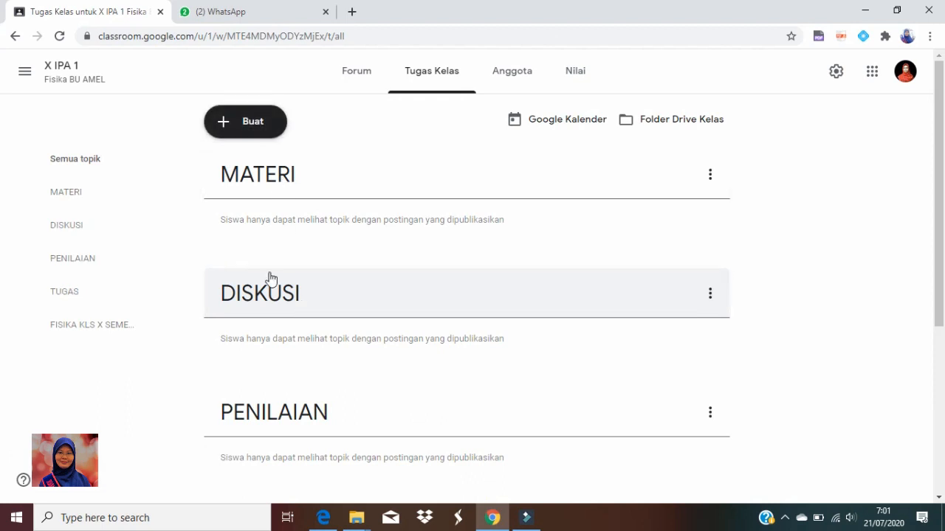
pyautogui.scroll(-3, 270, 278)
pyautogui.moveTo(273, 323); pyautogui.dragTo(316, 251)
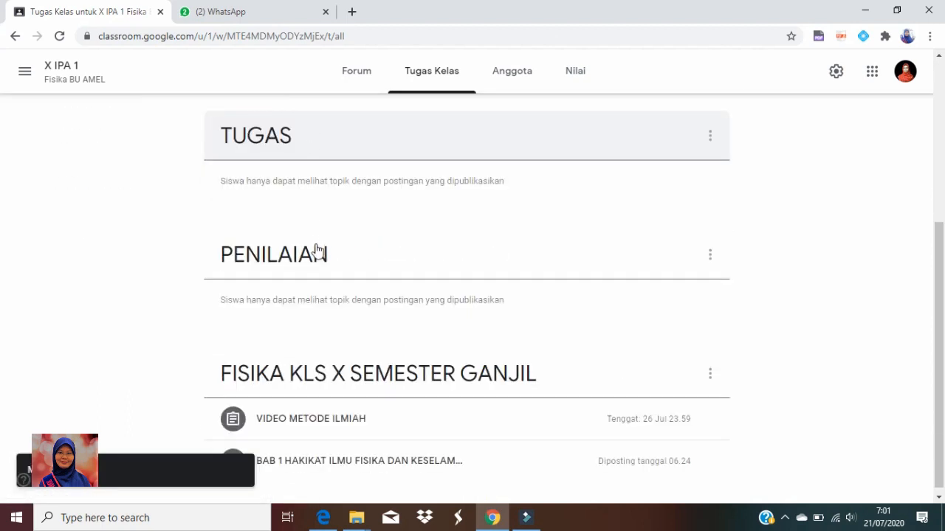
pyautogui.scroll(4, 317, 273)
# Move the "BAB 1 HAKIKAT ILMU FISIKA" material into the MATERI topic and the "VIDEO METODE ILMIAH" assignment into TUGAS
pyautogui.scroll(-4, 318, 287)
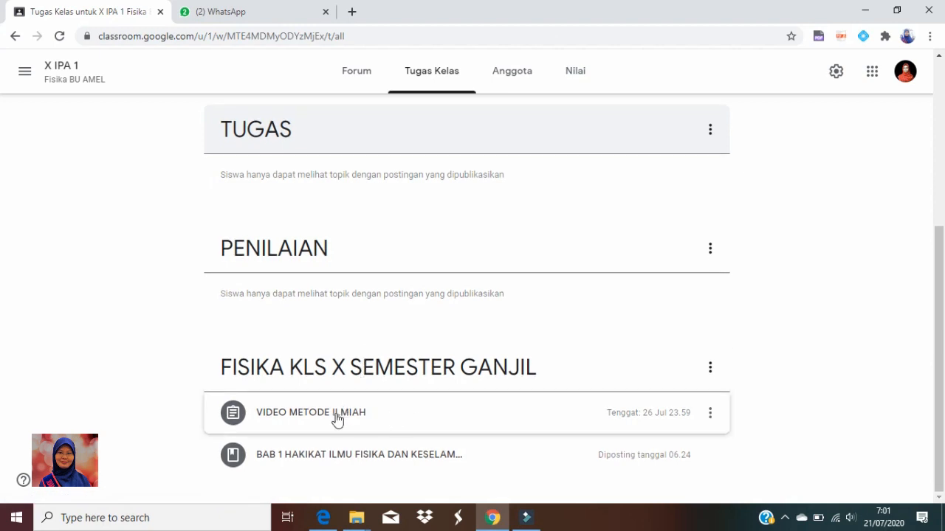
pyautogui.moveTo(325, 465); pyautogui.dragTo(313, 108)
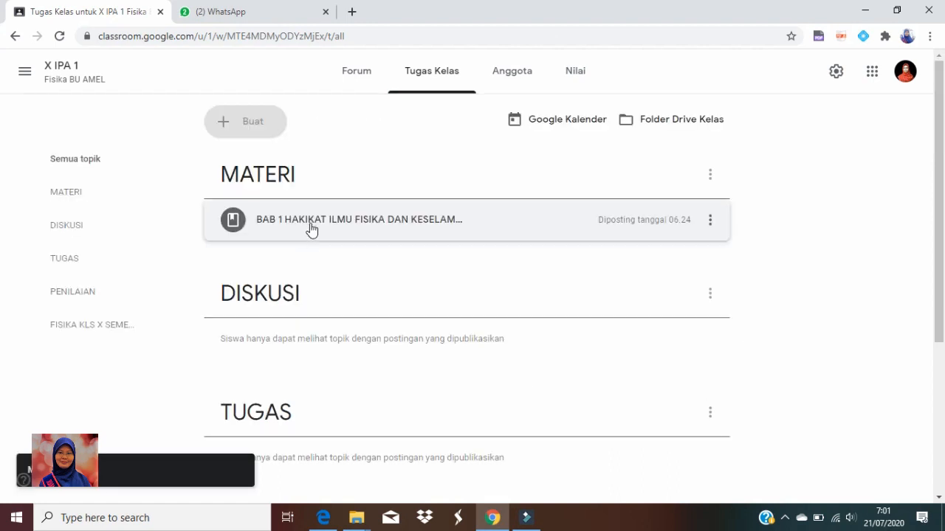
pyautogui.scroll(-3, 336, 288)
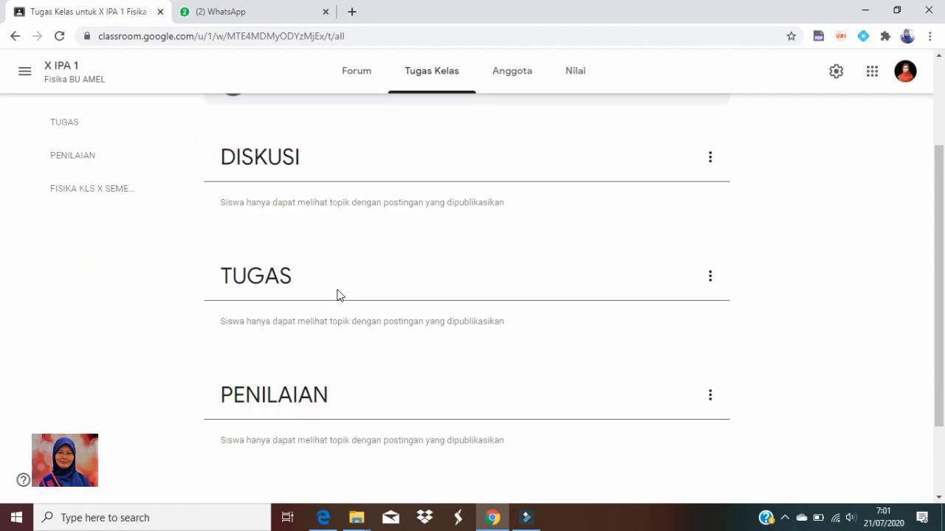
pyautogui.moveTo(314, 458); pyautogui.dragTo(347, 305)
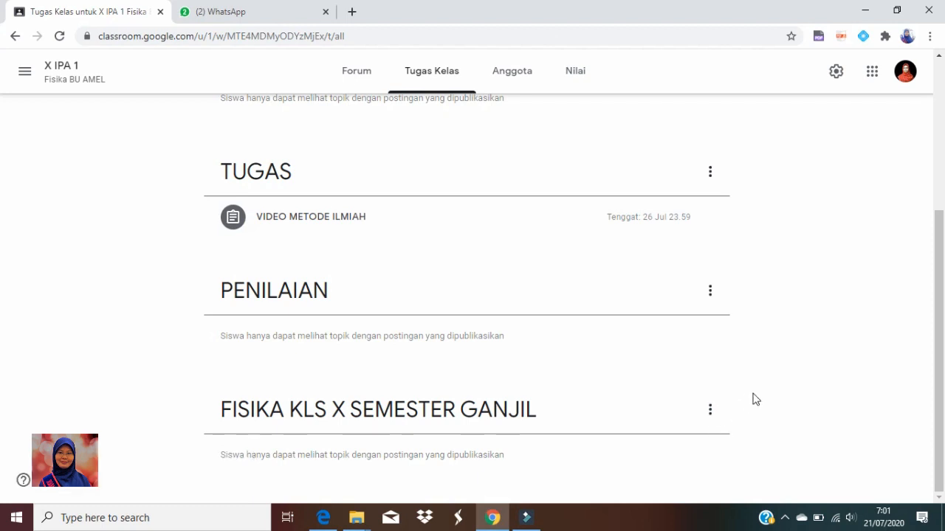
# Delete the emptied topic "FISIKA KLS X SEMESTER GANJIL" and look over the remaining classwork topics
pyautogui.click(710, 411)
pyautogui.click(671, 400)
pyautogui.click(545, 307)
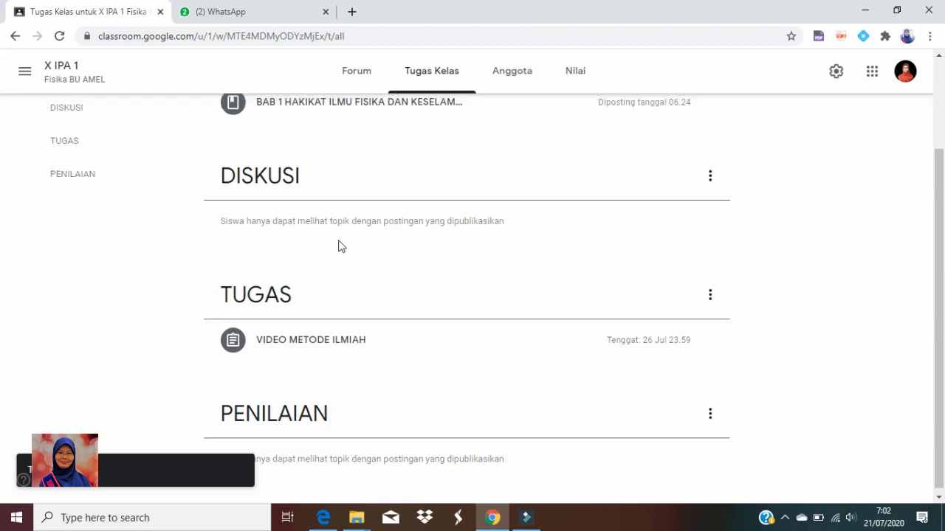
pyautogui.scroll(2, 338, 247)
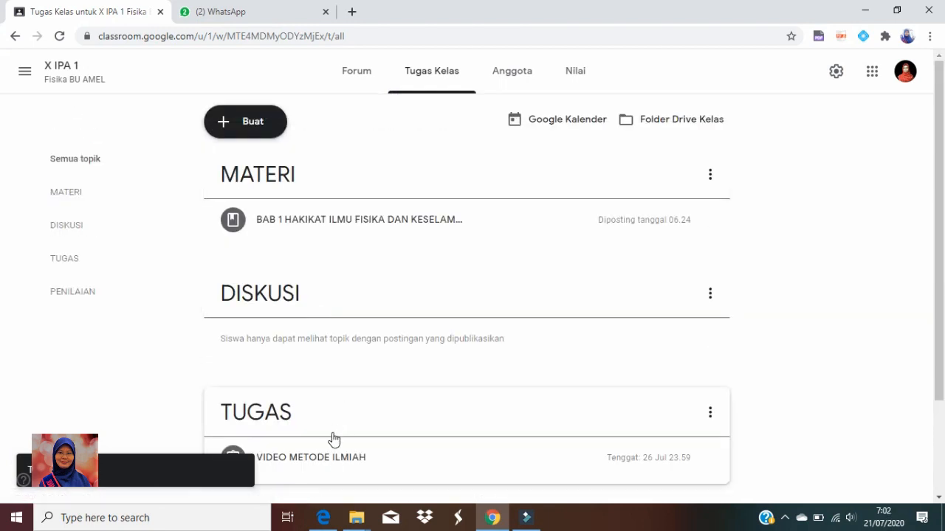
pyautogui.scroll(-2, 331, 441)
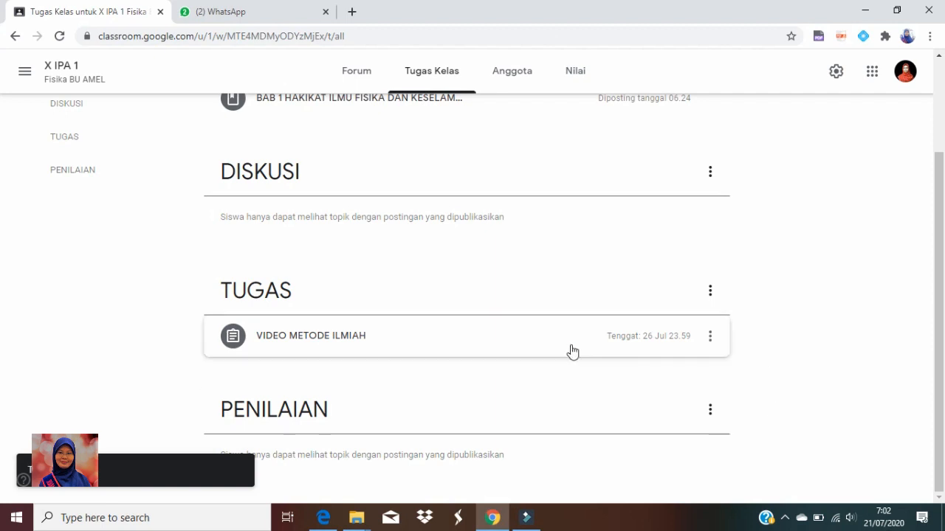
pyautogui.scroll(2, 406, 251)
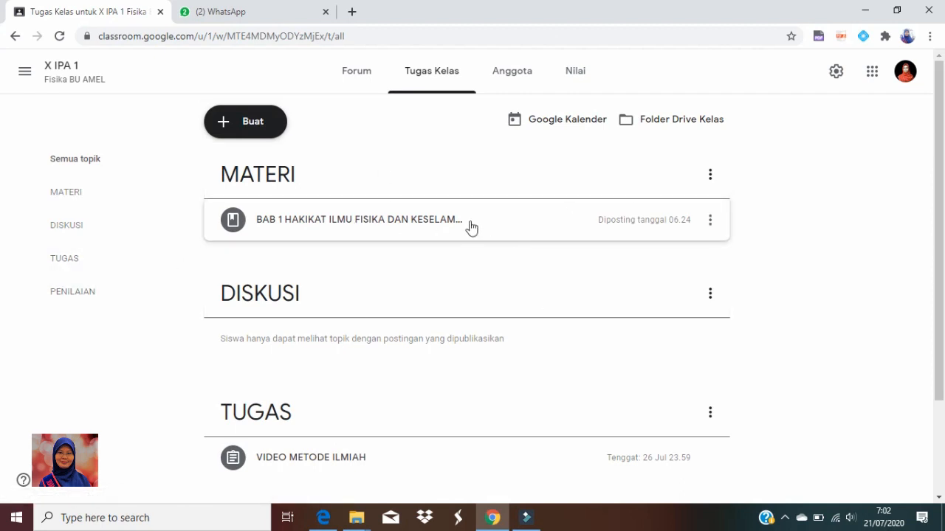
# Move the "BAB 1 HAKIKAT ILMU FISIKA" material post to the top of the class forum
pyautogui.click(356, 71)
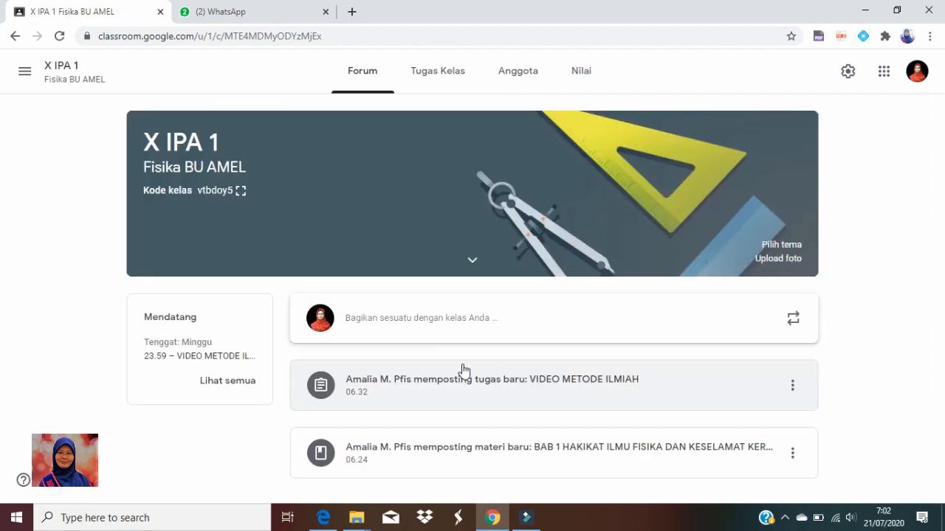
pyautogui.click(792, 453)
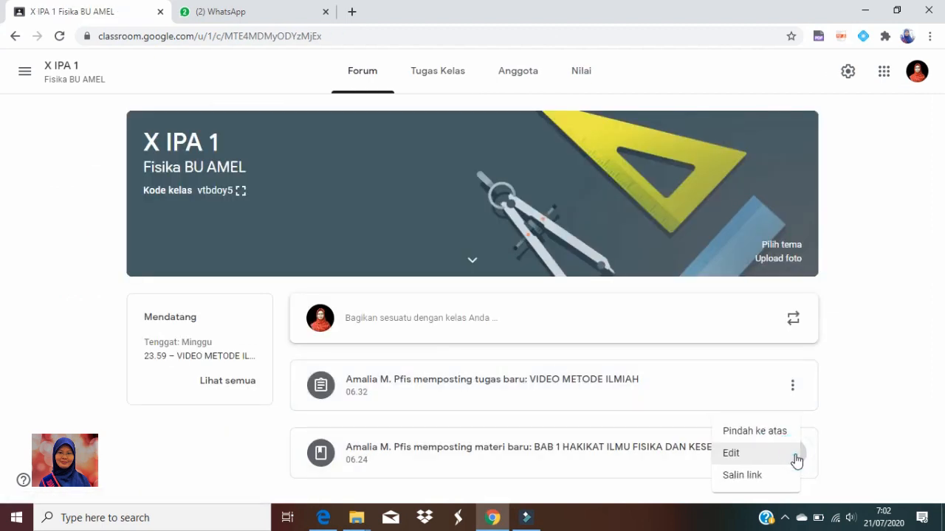
pyautogui.click(778, 438)
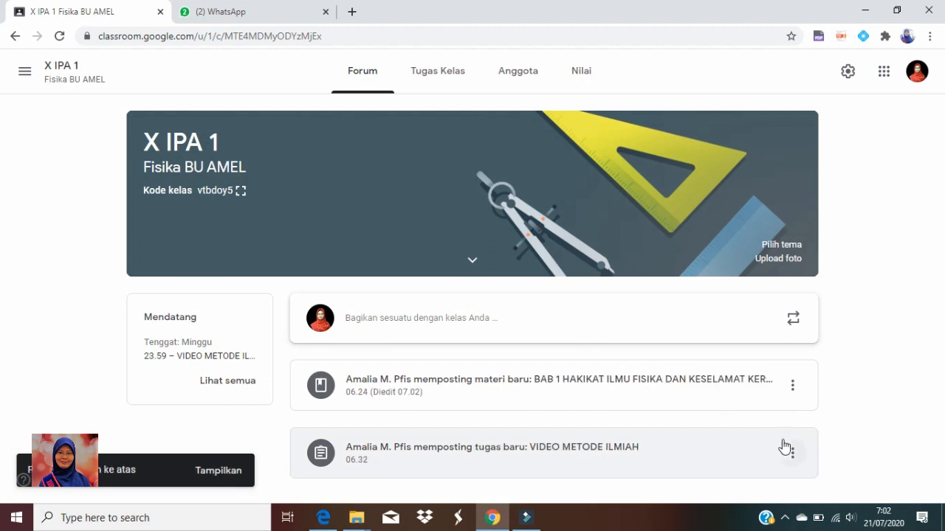
# Go to the overview of all classes
pyautogui.click(869, 389)
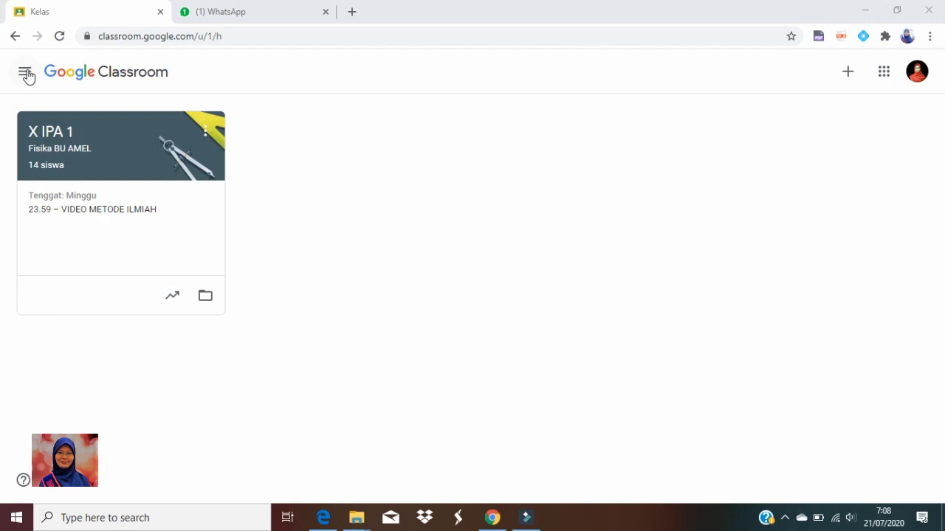
pyautogui.click(27, 75)
pyautogui.click(31, 75)
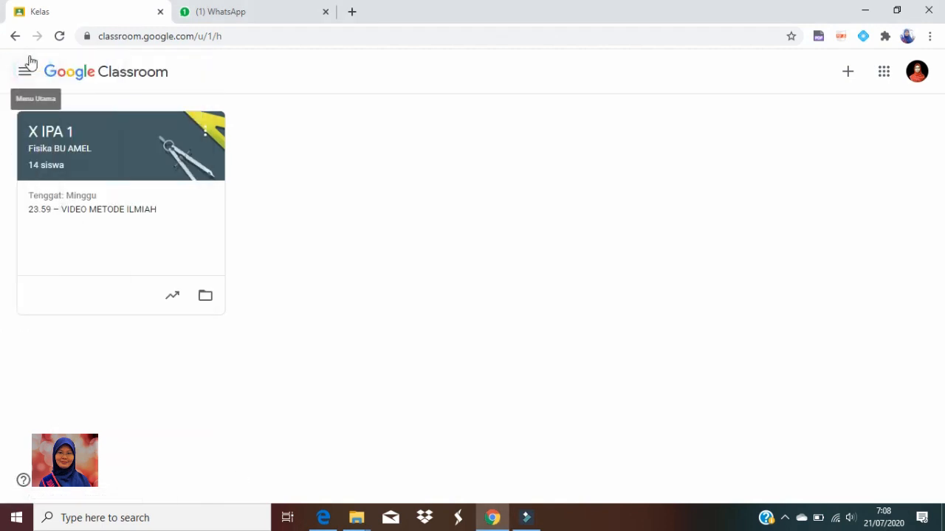
pyautogui.click(23, 68)
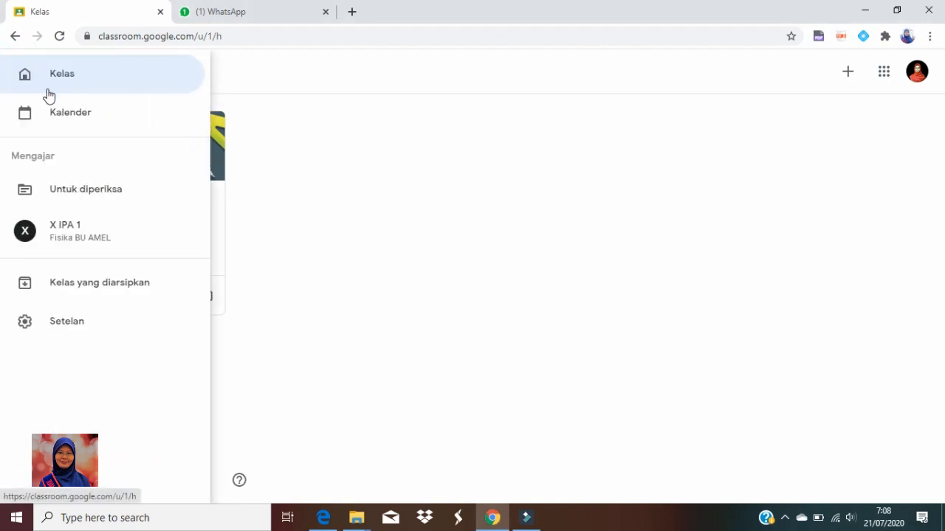
pyautogui.click(59, 81)
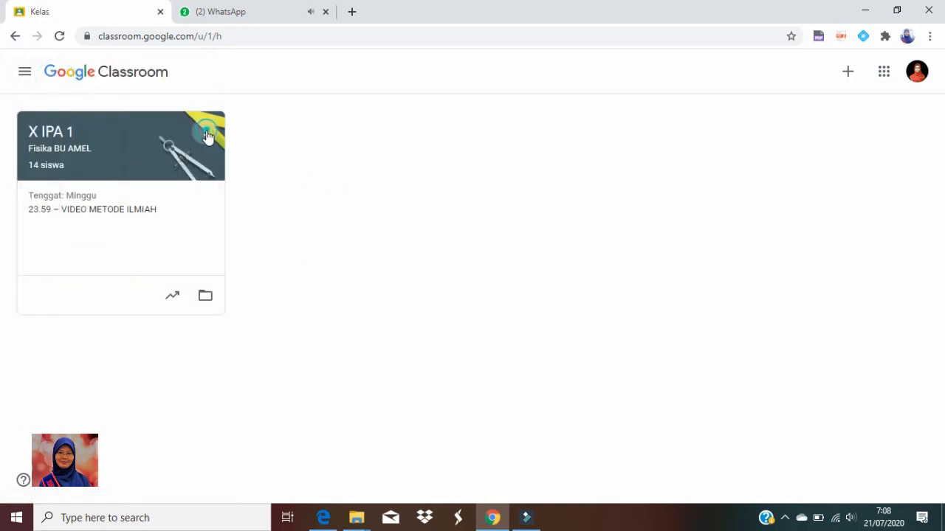
# Copy the class X IPA 1 as a new class named "X IPA 2" with room 1
pyautogui.click(206, 136)
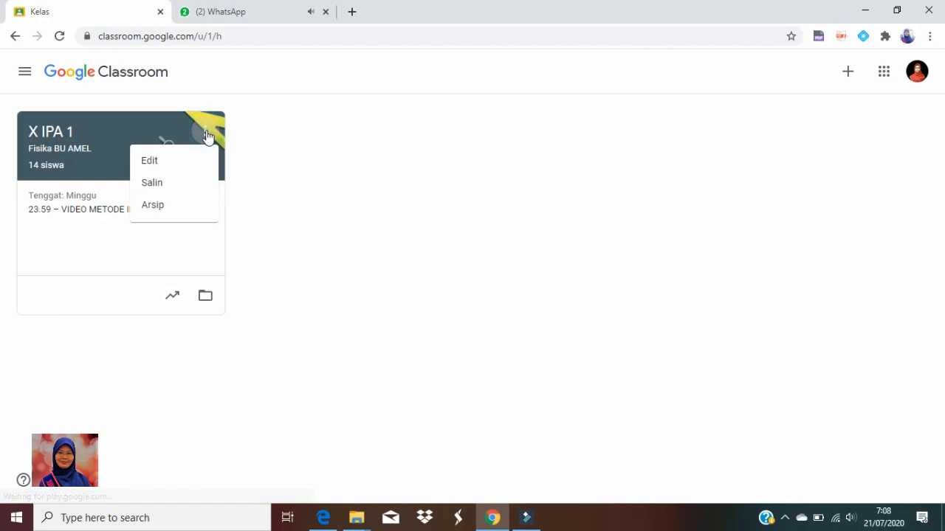
pyautogui.click(174, 190)
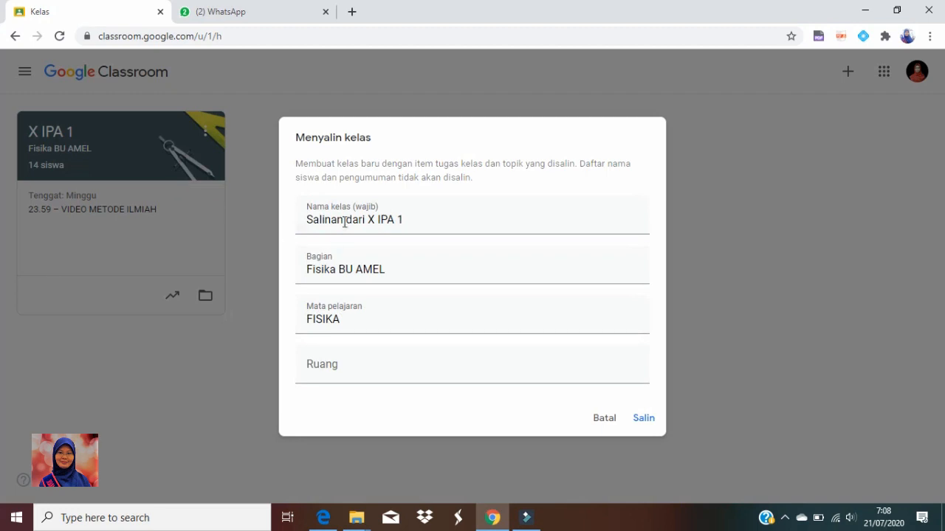
pyautogui.moveTo(370, 220); pyautogui.dragTo(289, 228)
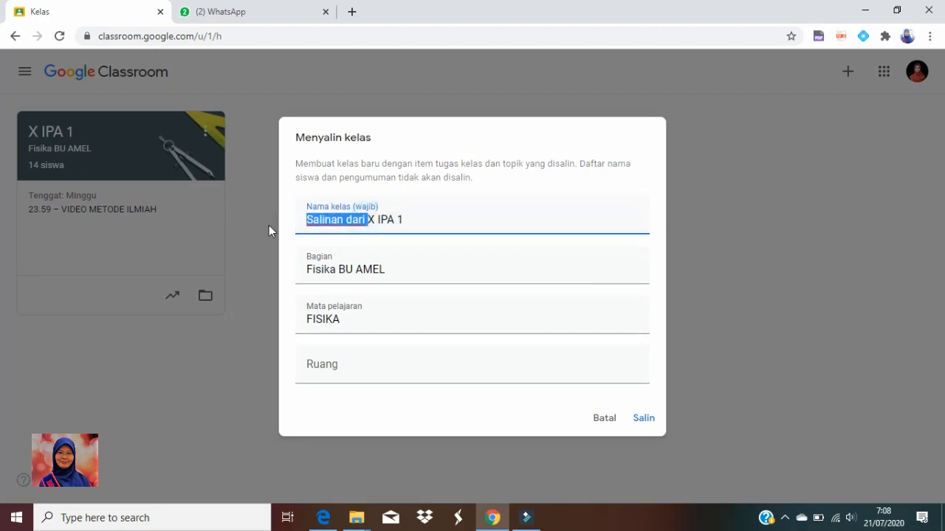
pyautogui.press('BackSpace')
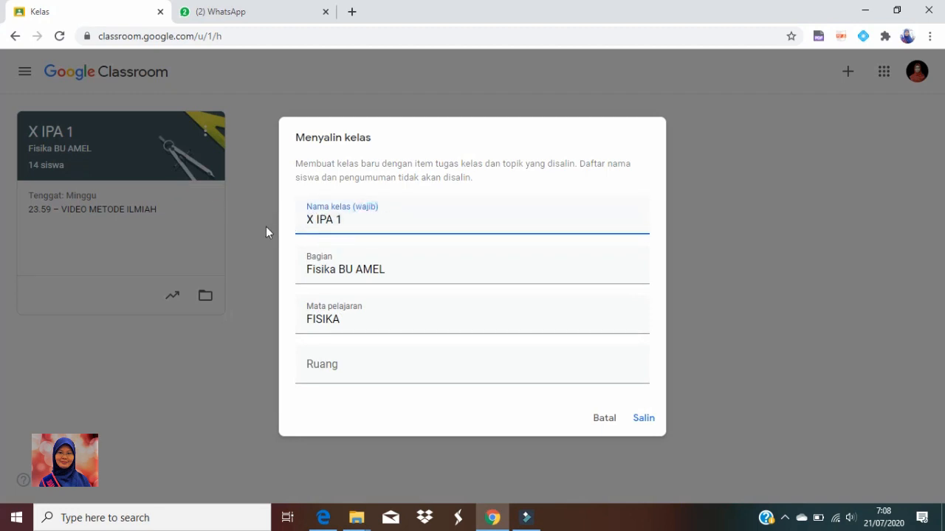
pyautogui.doubleClick(339, 219)
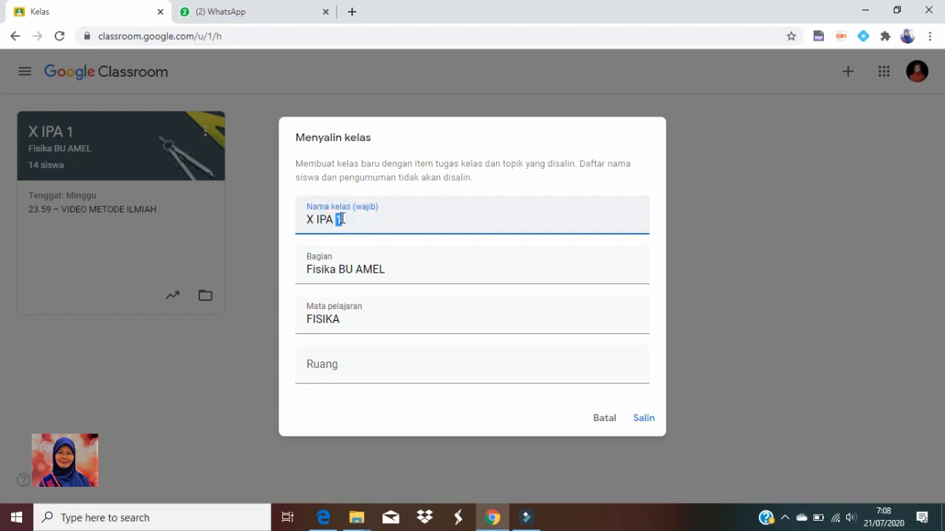
pyautogui.write('2')
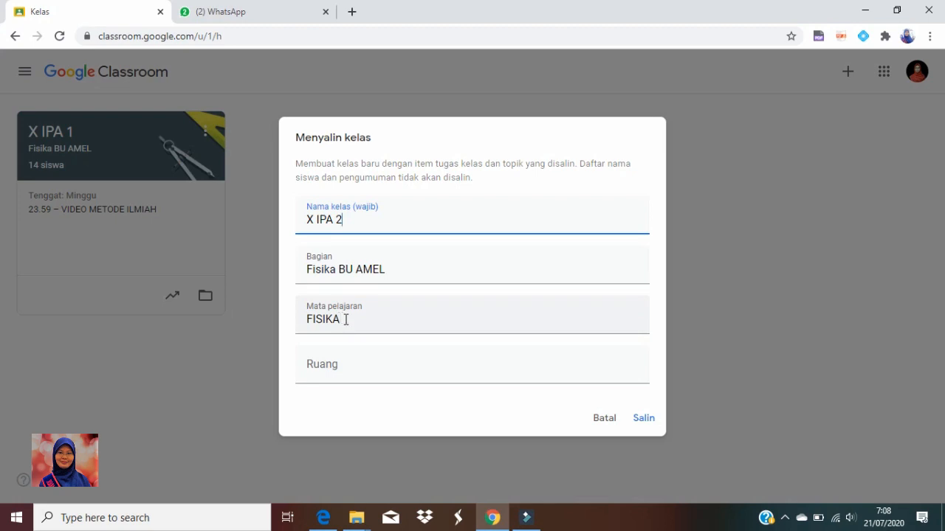
pyautogui.click(344, 381)
pyautogui.write('1')
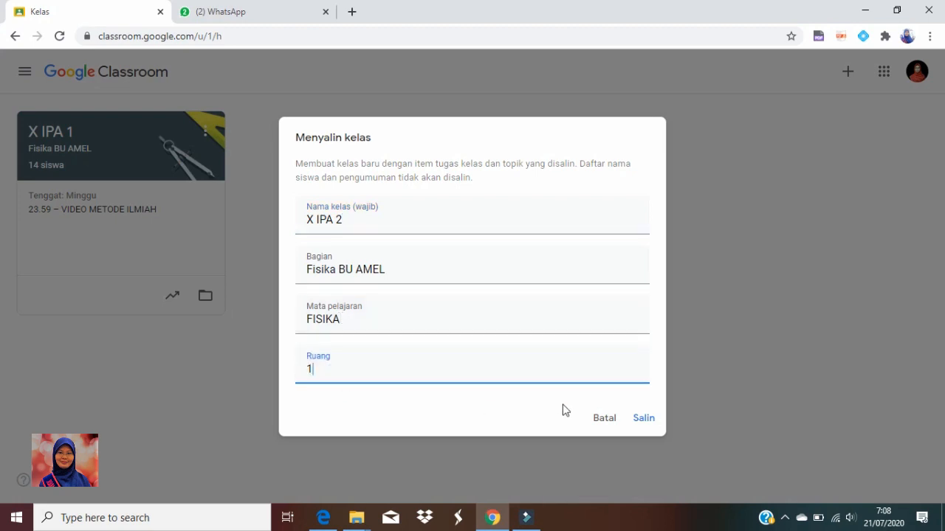
pyautogui.click(649, 419)
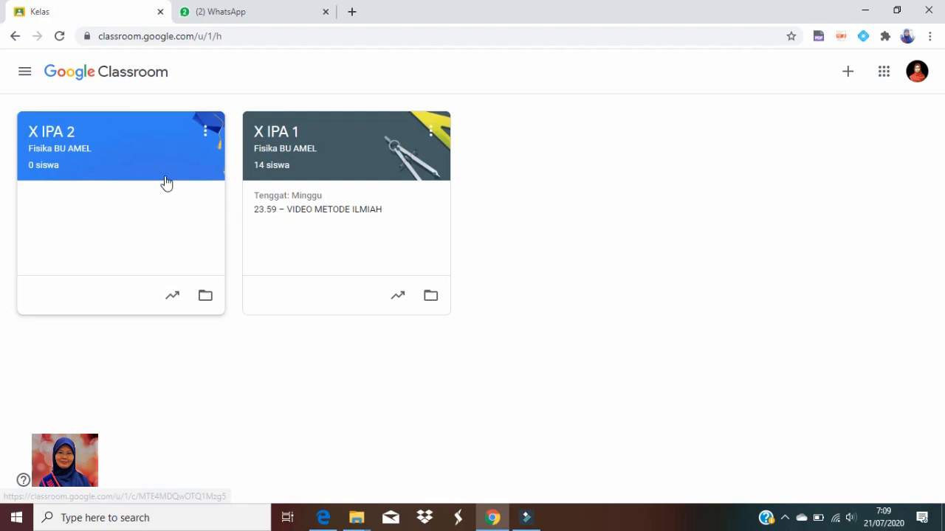
# Open the class X IPA 2 and look over its copied classwork topics and drafts
pyautogui.click(138, 136)
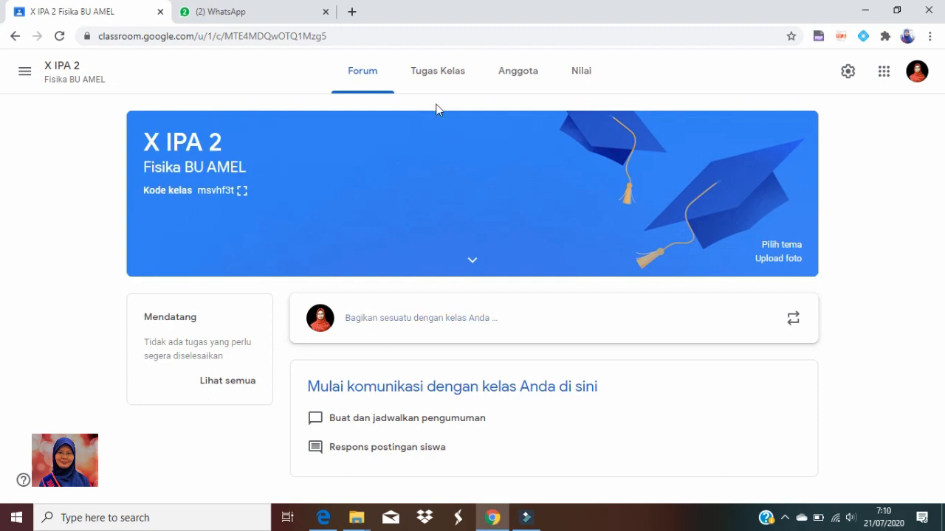
pyautogui.click(425, 72)
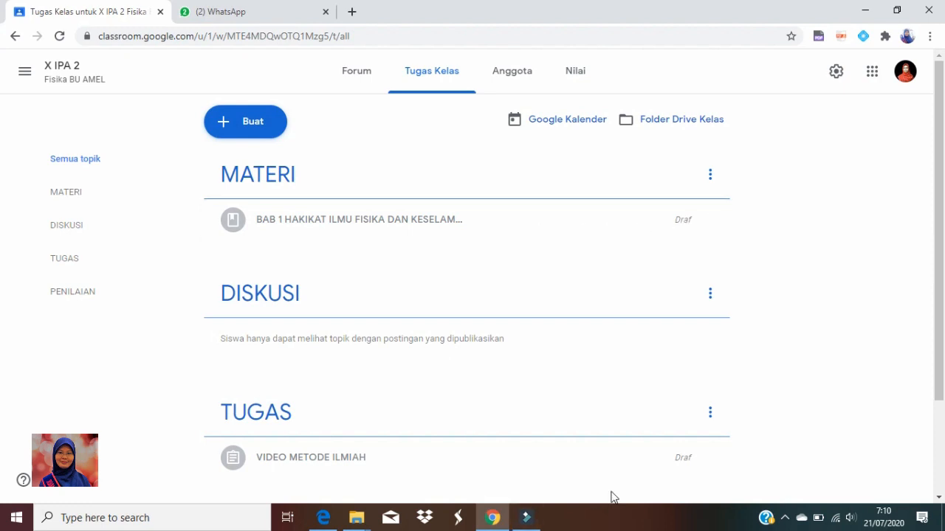
pyautogui.scroll(-2, 418, 354)
pyautogui.scroll(2, 570, 388)
# Post the draft material "BAB 1 HAKIKAT ILMU FISIKA DAN KESELAMAT KERJA DI LABORATORIUM" to X IPA 2
pyautogui.click(406, 228)
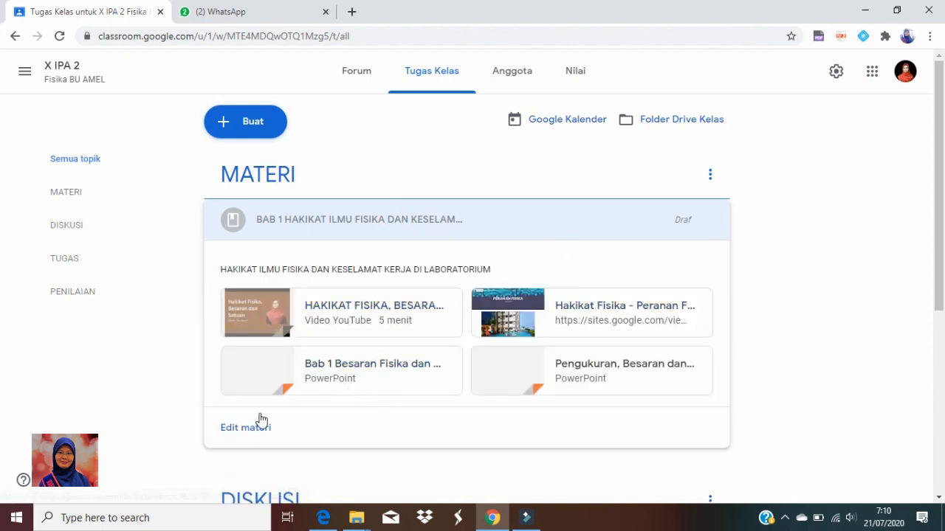
pyautogui.click(246, 428)
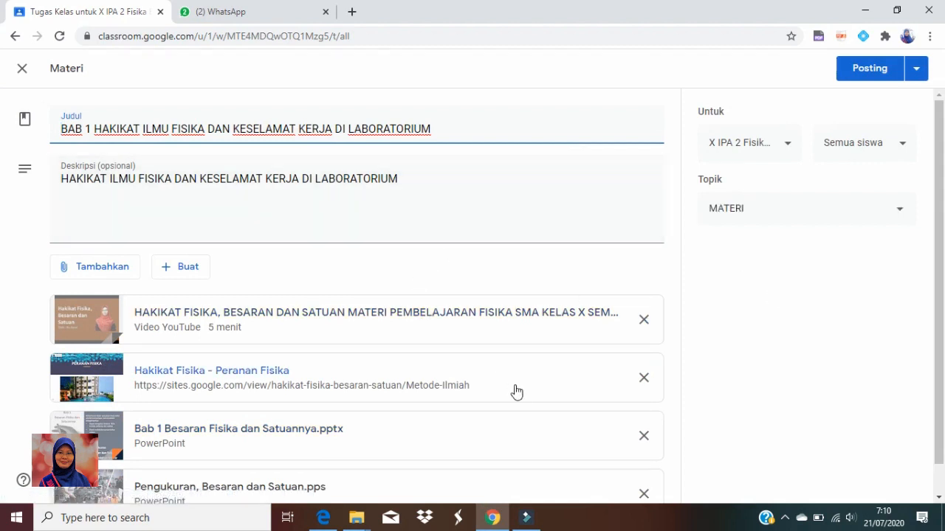
pyautogui.scroll(-1, 512, 384)
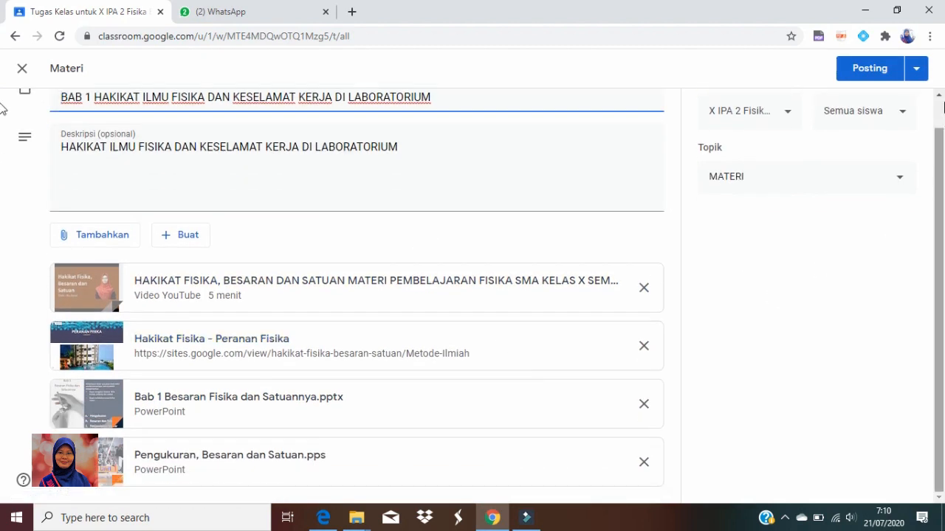
pyautogui.click(860, 71)
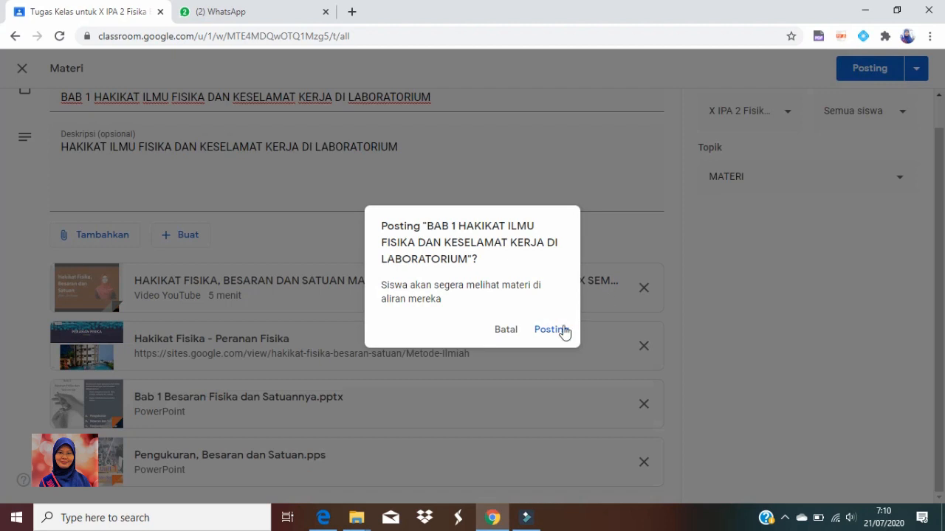
pyautogui.click(558, 337)
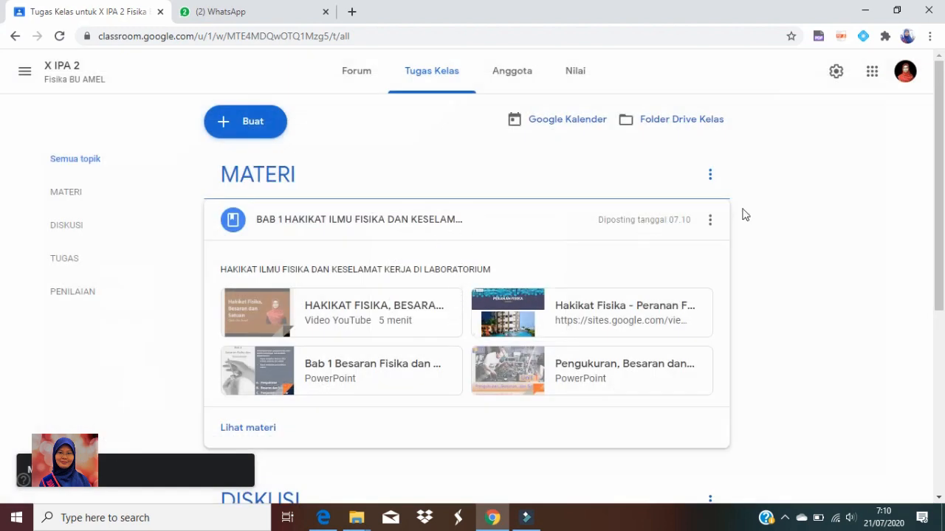
pyautogui.click(15, 37)
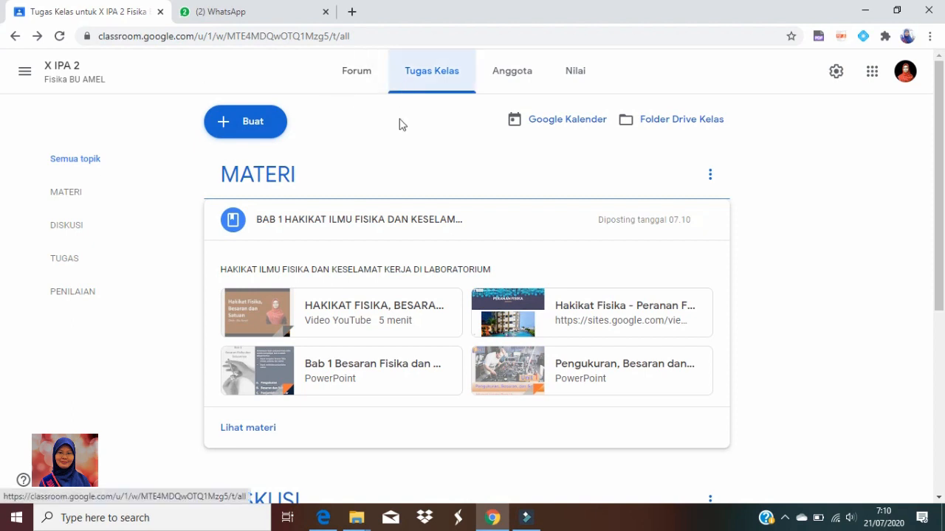
# Open the draft assignment "VIDEO METODE ILMIAH" under TUGAS for editing
pyautogui.scroll(-4, 409, 211)
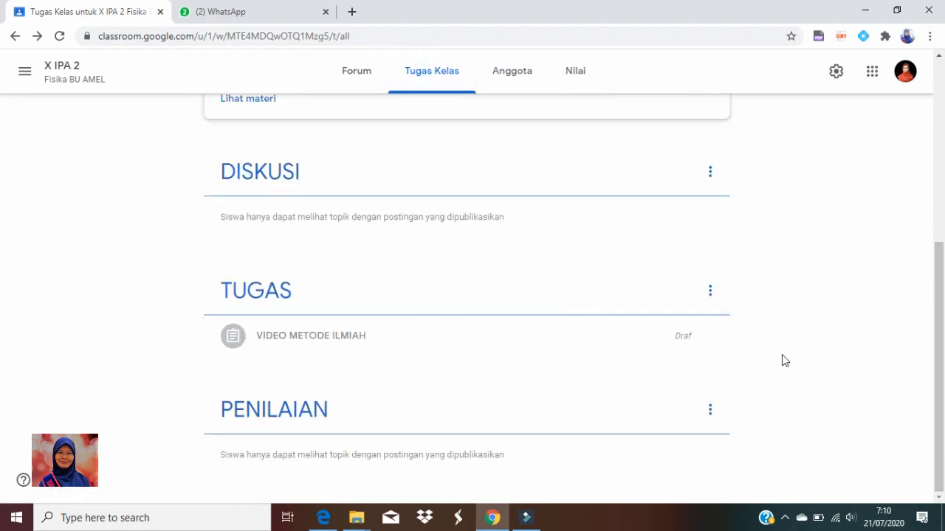
pyautogui.click(684, 337)
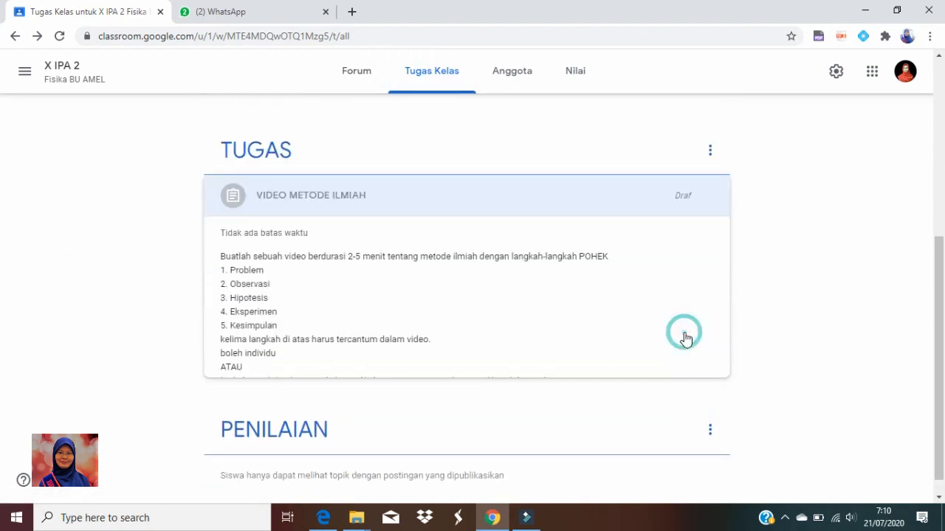
pyautogui.click(243, 375)
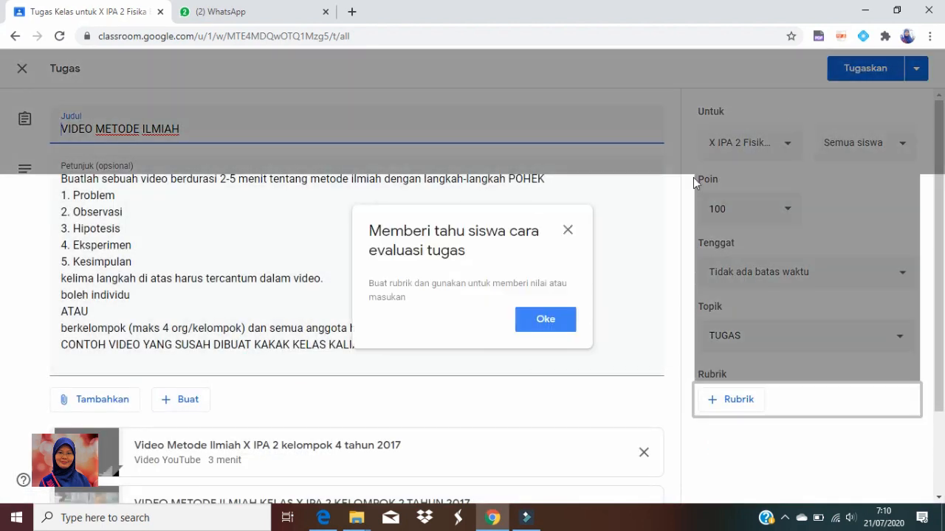
pyautogui.click(544, 325)
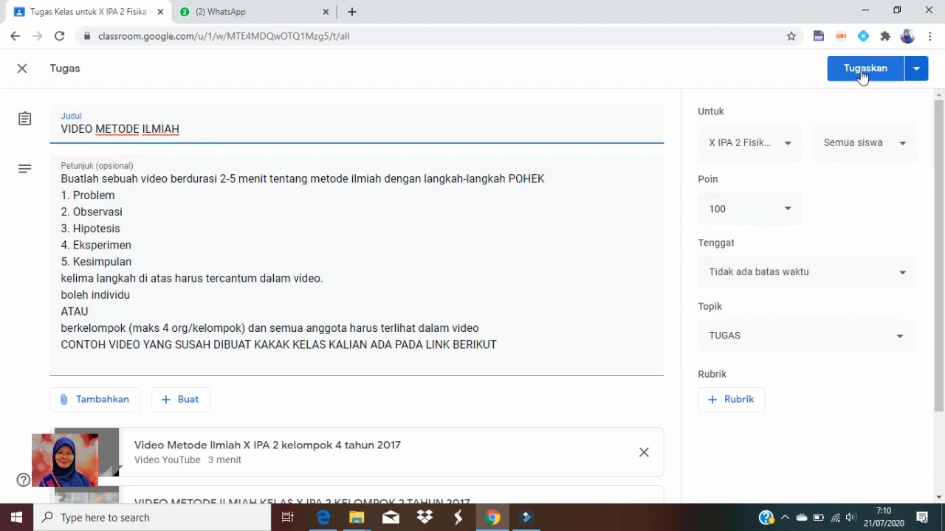
pyautogui.click(862, 68)
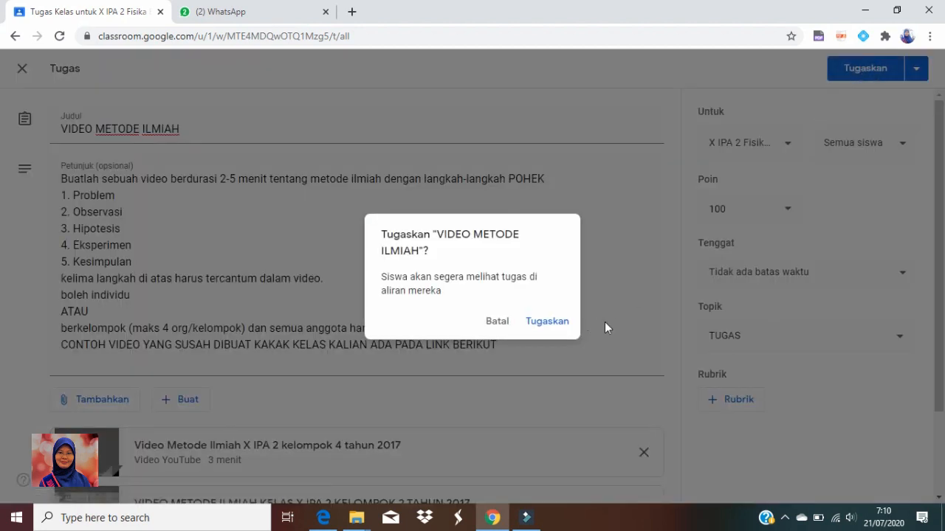
pyautogui.click(489, 323)
# Set the assignment's due date to 26 Jul 2020, leaving the time blank
pyautogui.click(898, 271)
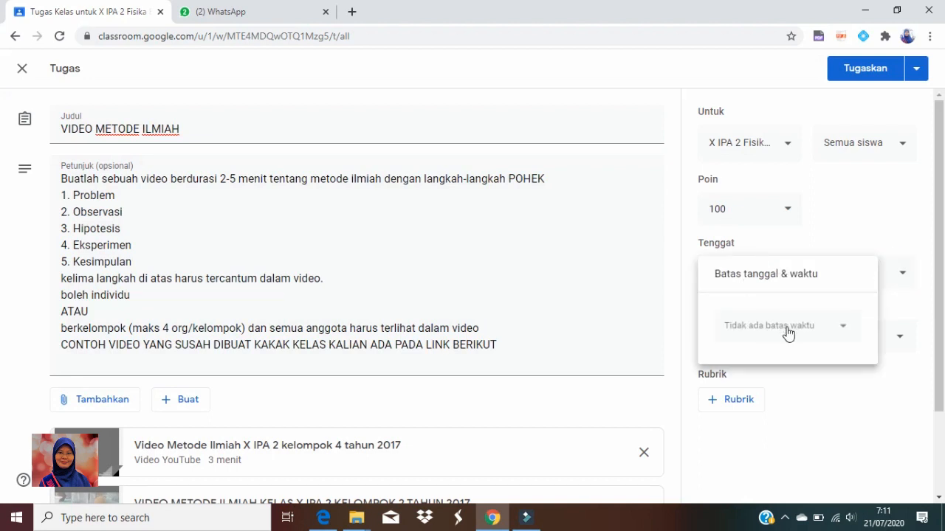
pyautogui.click(787, 329)
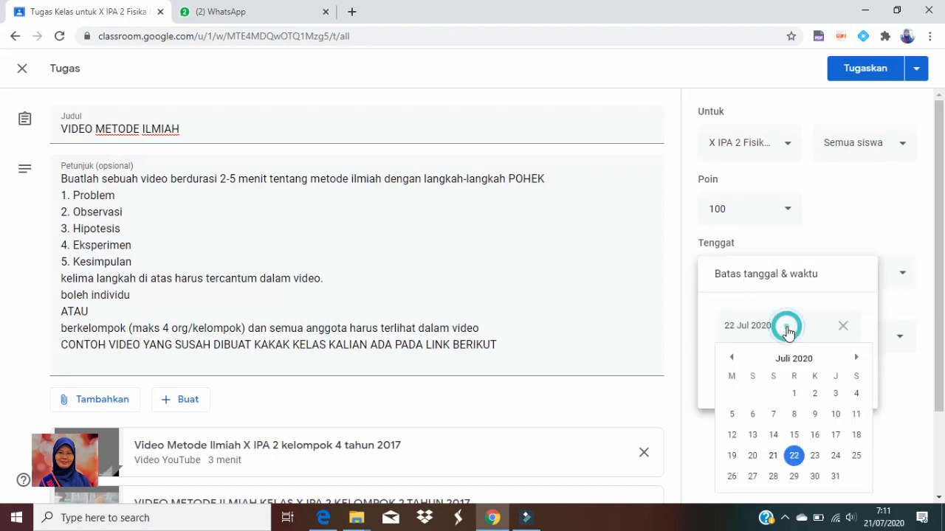
pyautogui.click(731, 478)
pyautogui.click(784, 380)
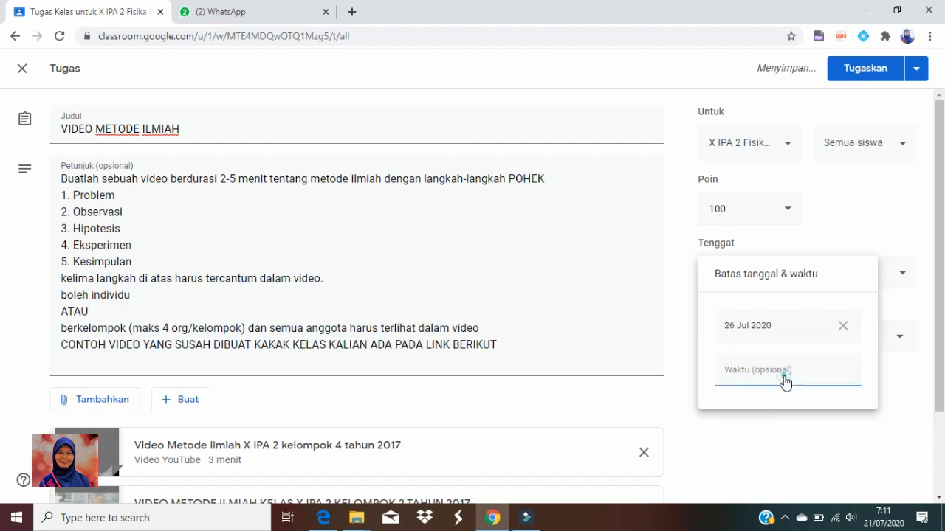
pyautogui.click(903, 373)
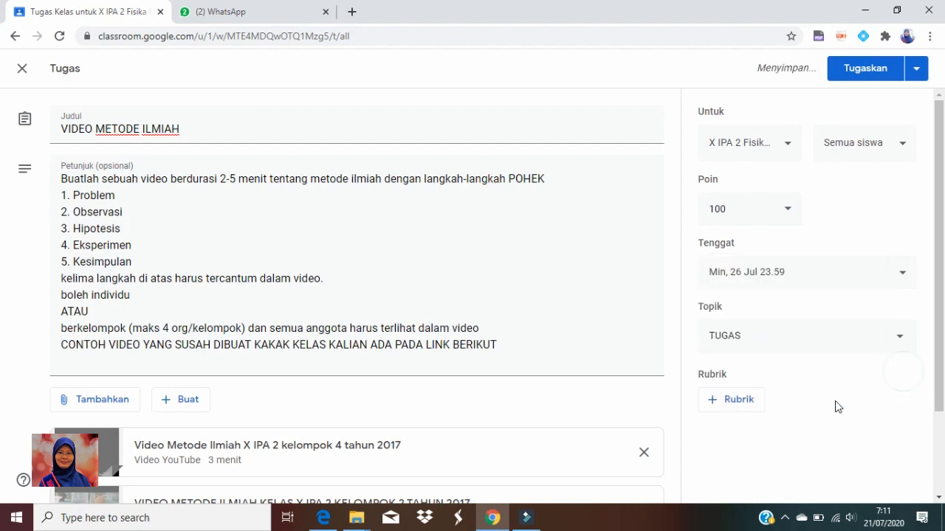
# Assign "VIDEO METODE ILMIAH" to all students of X IPA 2 and look over its instructions and attached videos
pyautogui.click(864, 74)
pyautogui.click(555, 325)
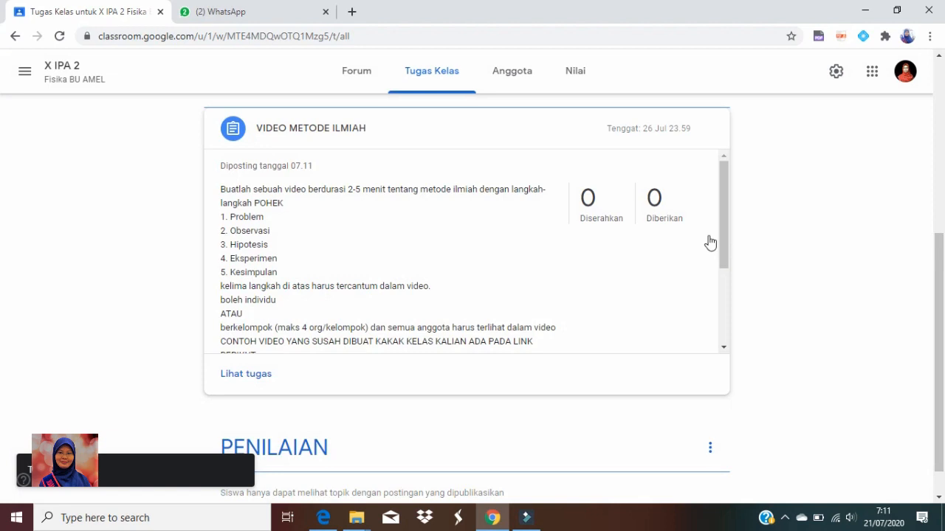
pyautogui.scroll(-2, 722, 214)
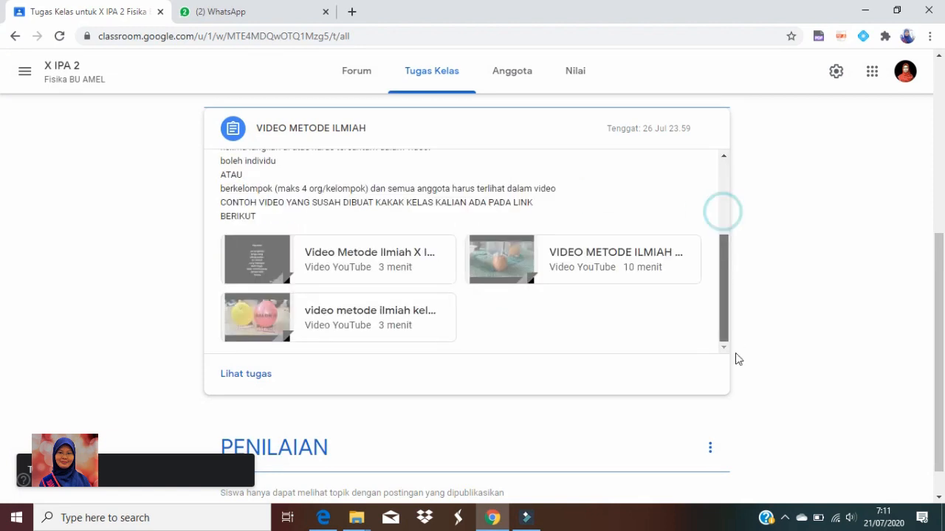
# Move the "BAB 1 HAKIKAT ILMU FISIKA" material post to the top of the X IPA 2 forum
pyautogui.click(360, 74)
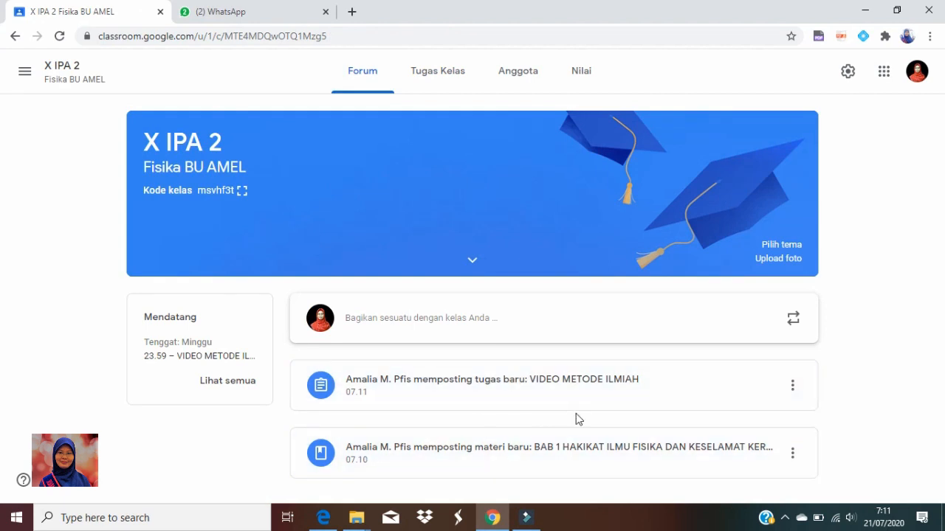
pyautogui.click(793, 453)
pyautogui.click(757, 432)
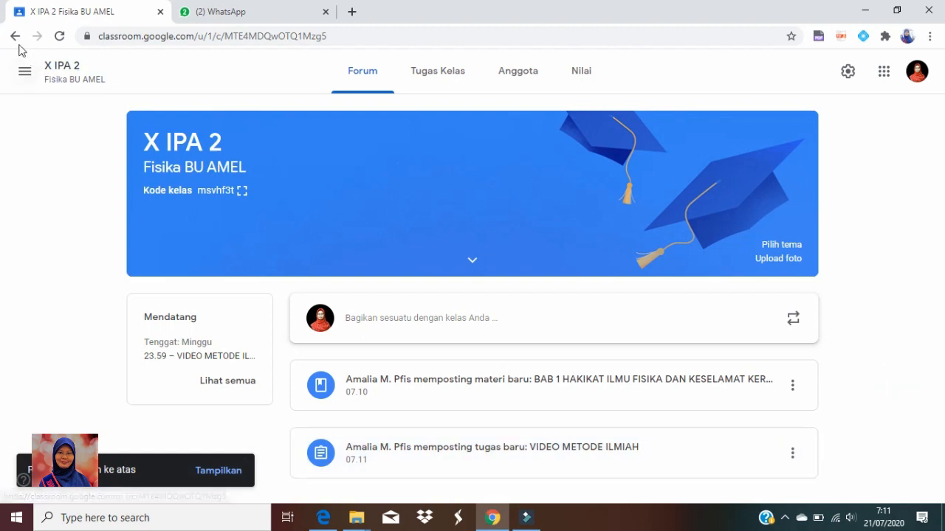
# Return from X IPA 2 to the overview of all classes and dismiss the chat notification
pyautogui.click(15, 37)
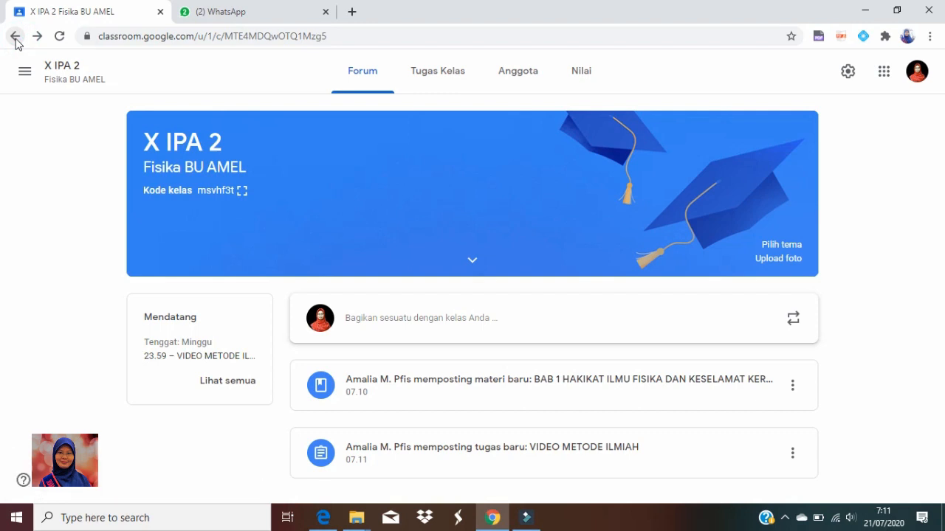
pyautogui.click(24, 71)
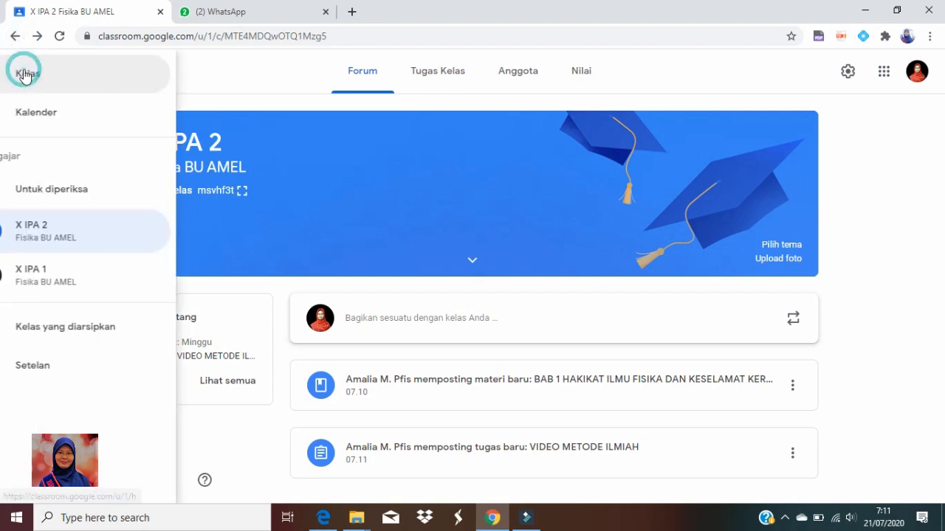
pyautogui.click(72, 85)
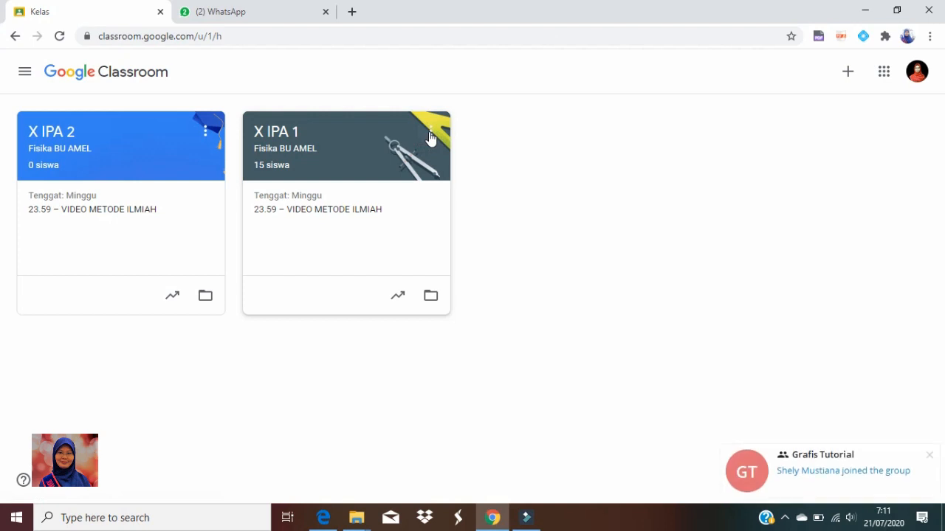
pyautogui.click(929, 455)
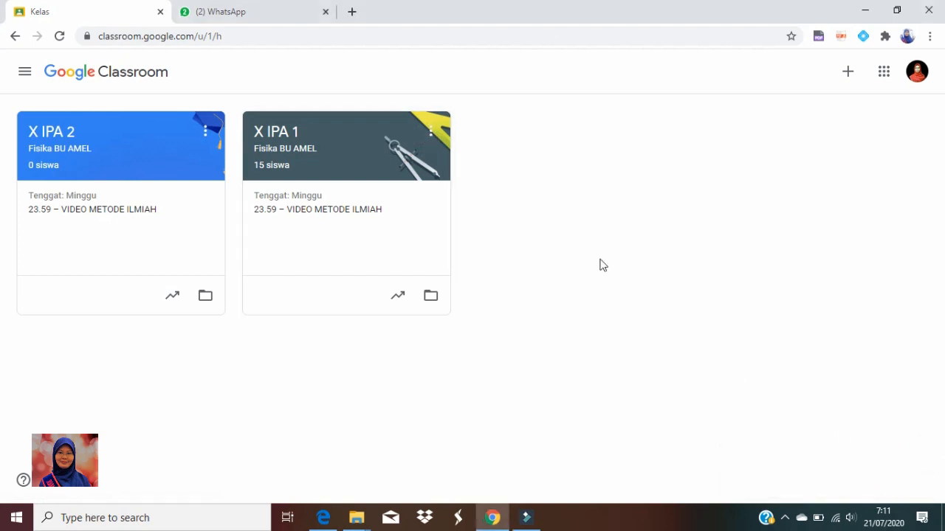
# Copy the class X IPA 1 as a new class named X IPA 3, entering 1 as the room
pyautogui.click(430, 133)
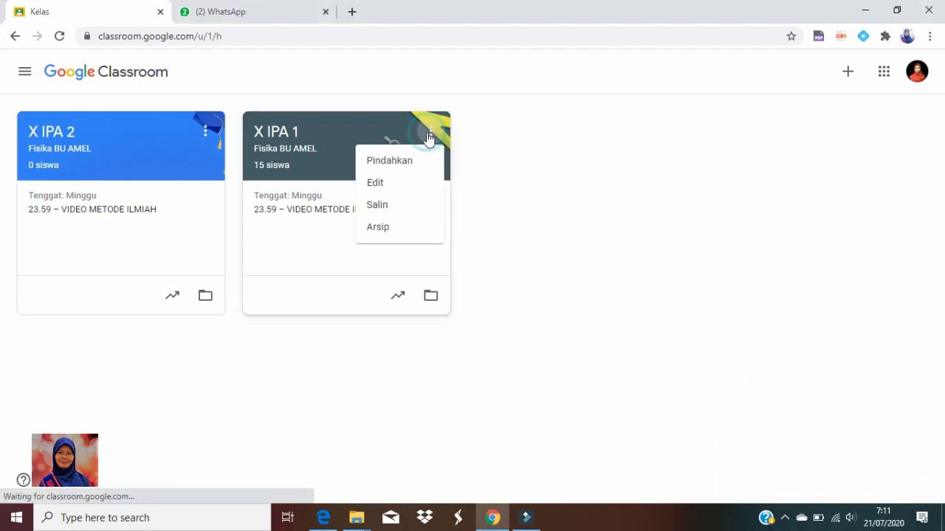
pyautogui.click(401, 212)
pyautogui.moveTo(369, 219); pyautogui.dragTo(269, 221)
pyautogui.press('BackSpace')
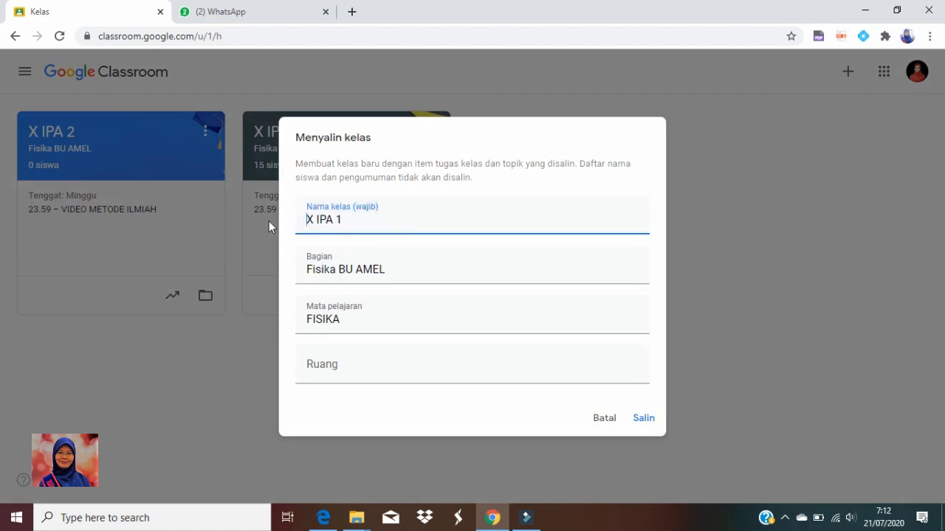
pyautogui.doubleClick(340, 220)
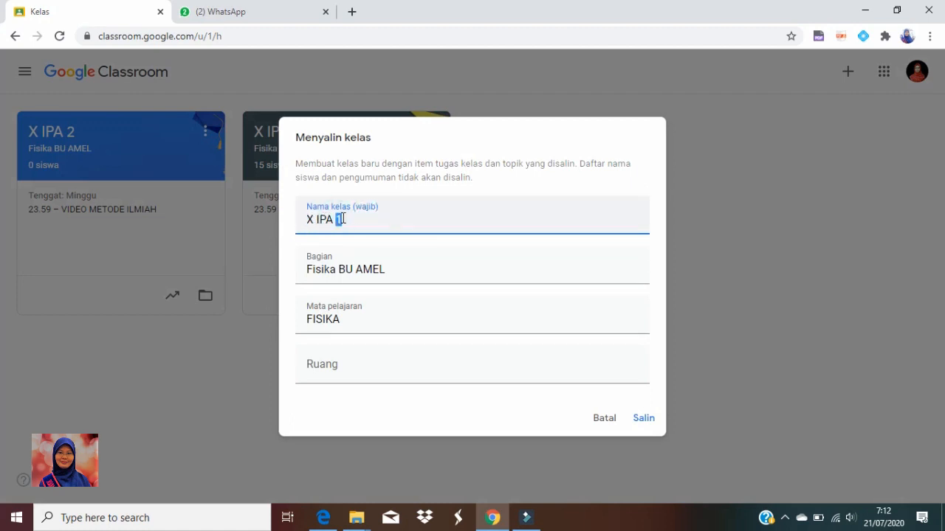
pyautogui.write('3')
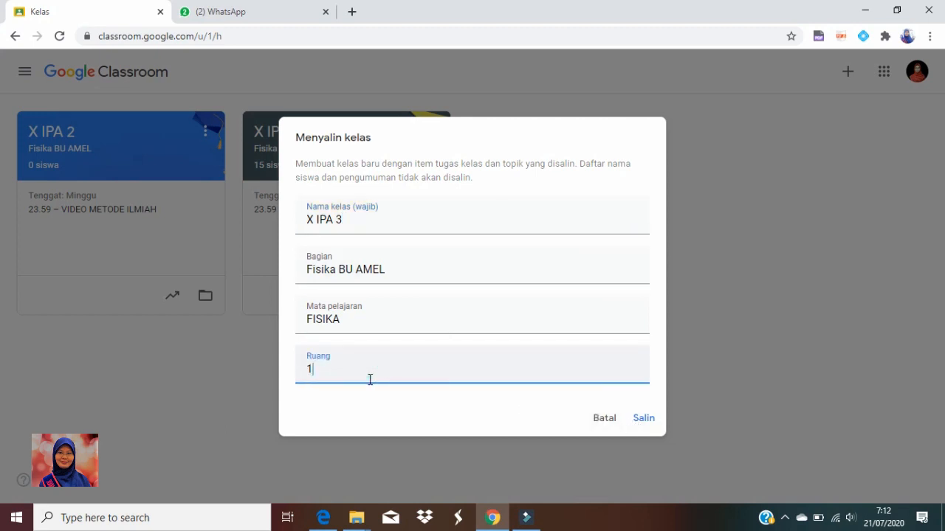
pyautogui.click(642, 421)
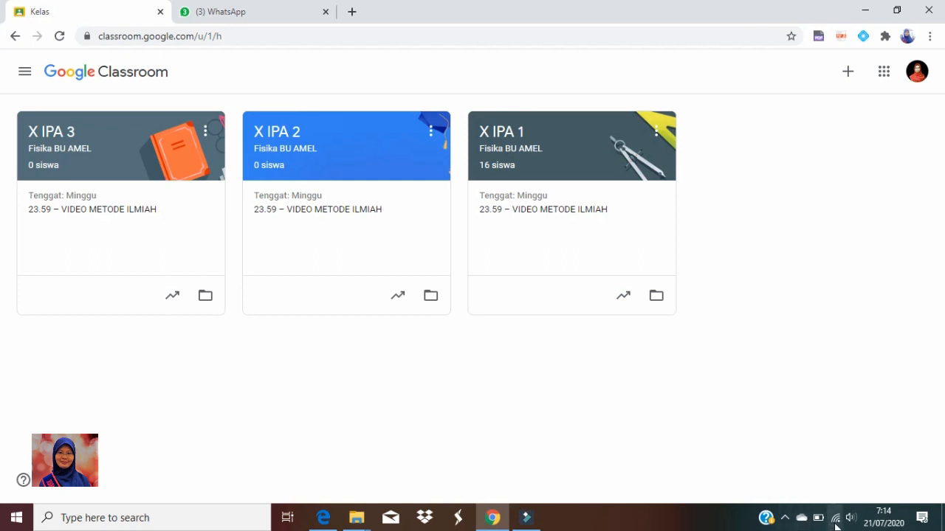
pyautogui.moveTo(843, 527)
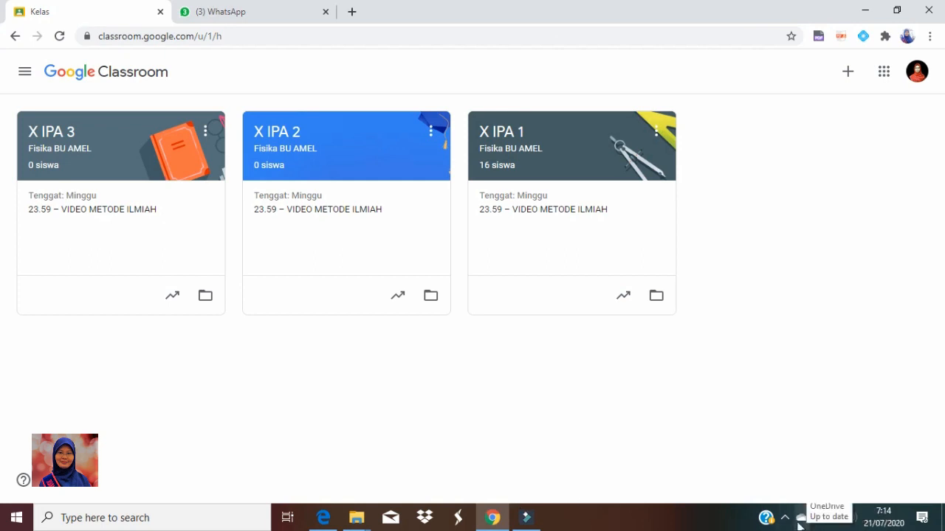